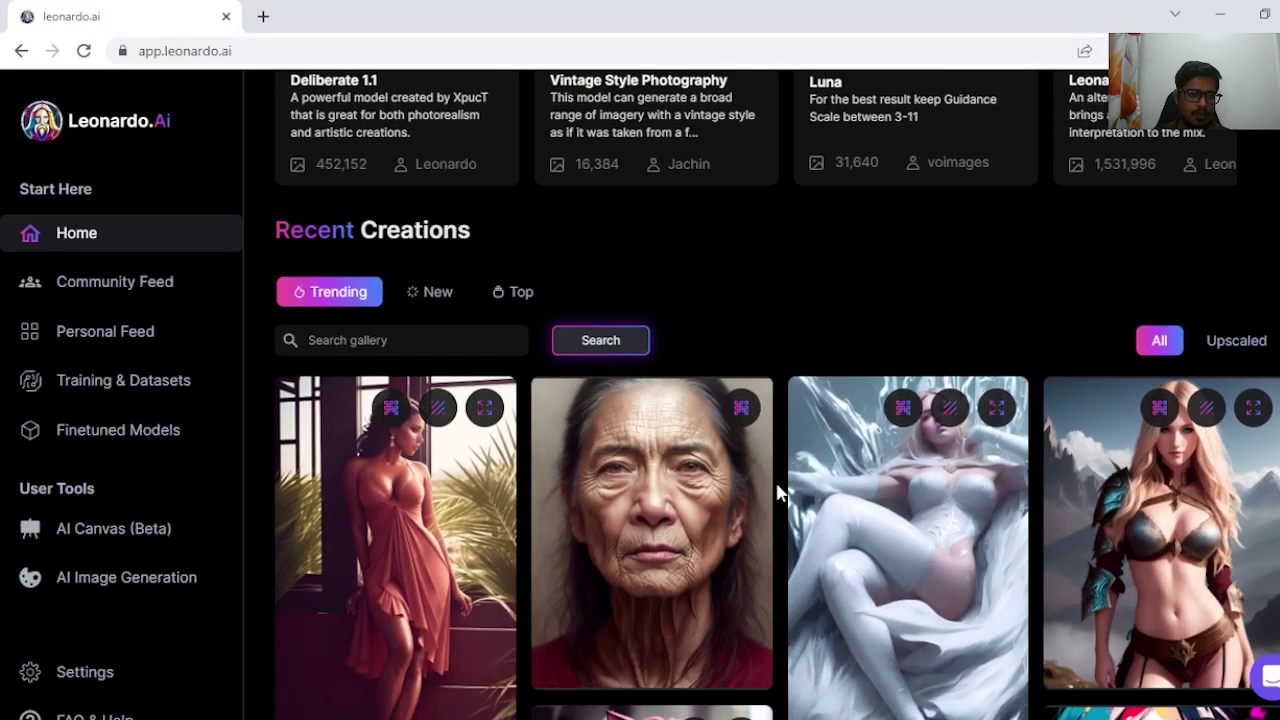
Step: Browse the community feed and open the wrinkled old-woman pencil-sketch portrait
scroll(779, 492, "up", 3)
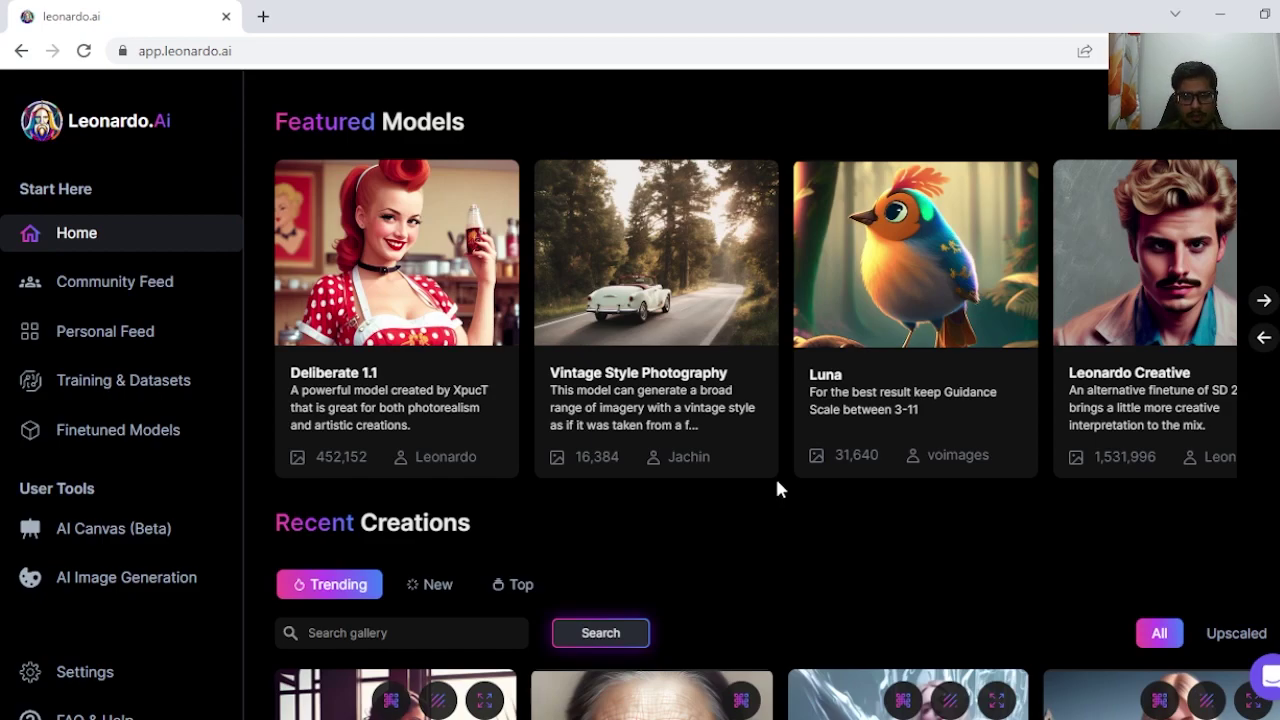
scroll(777, 482, "down", 5)
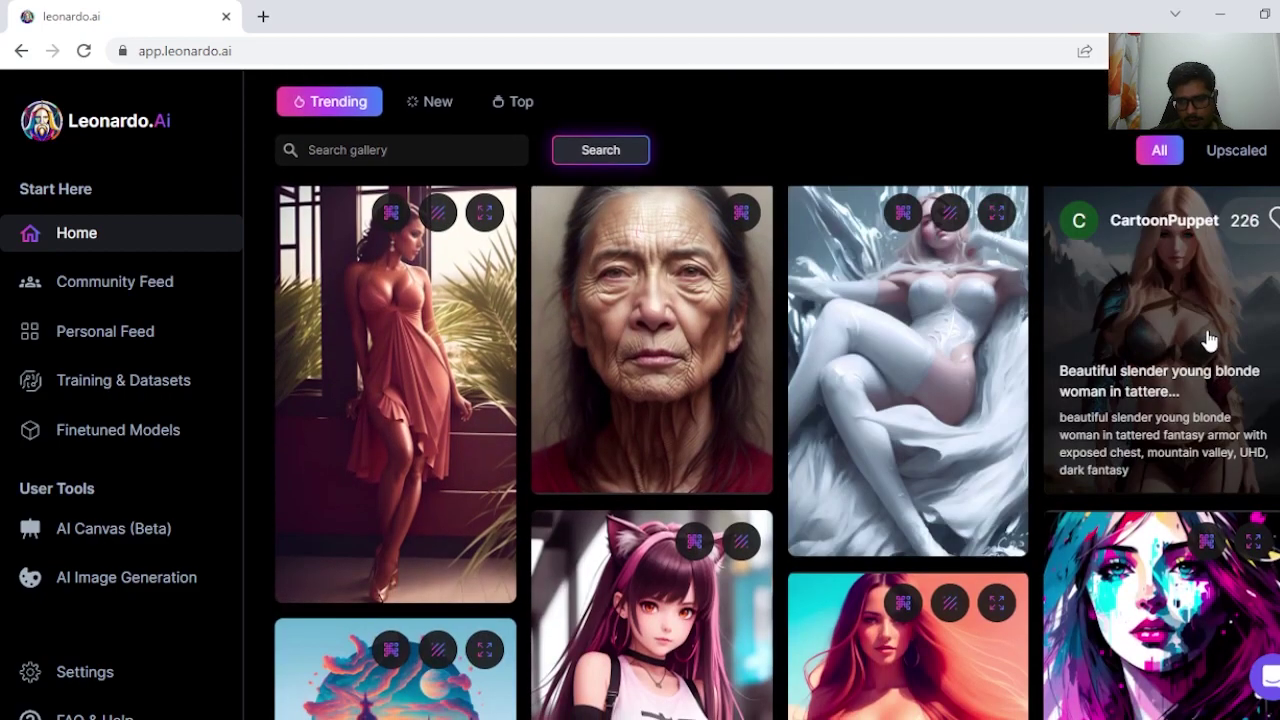
scroll(1180, 345, "down", 3)
scroll(660, 432, "down", 3)
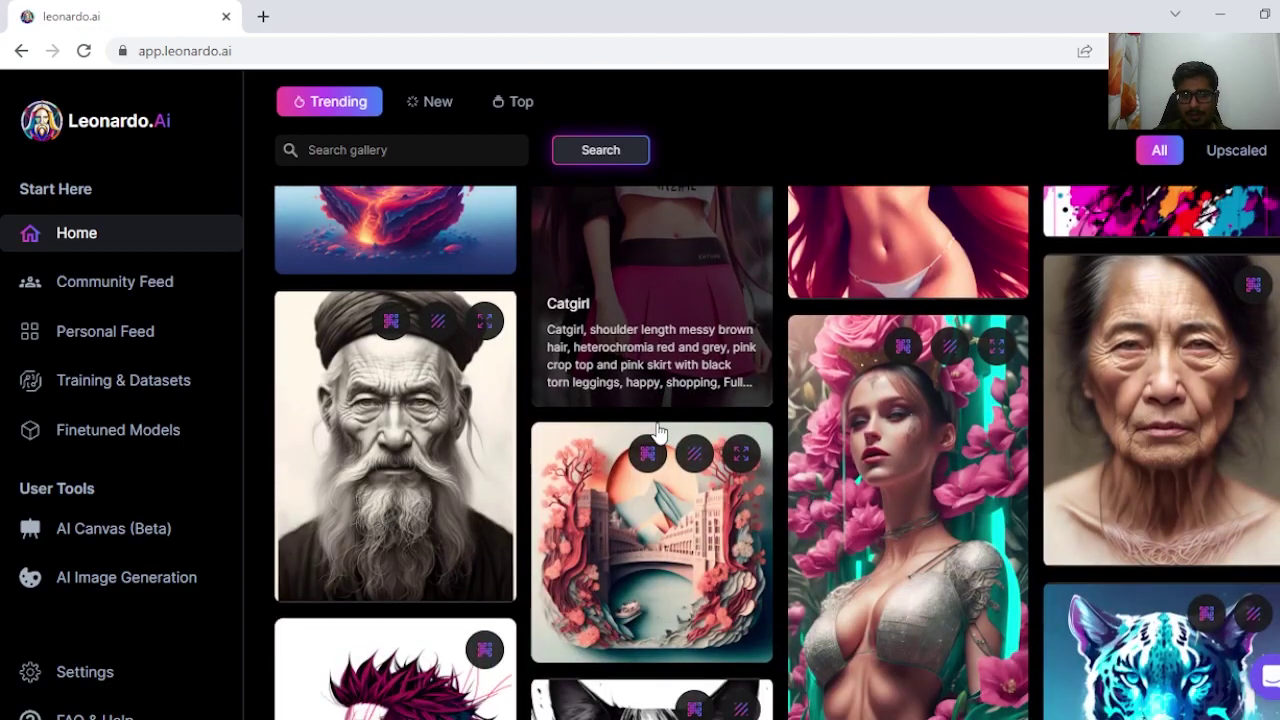
scroll(657, 434, "up", 2)
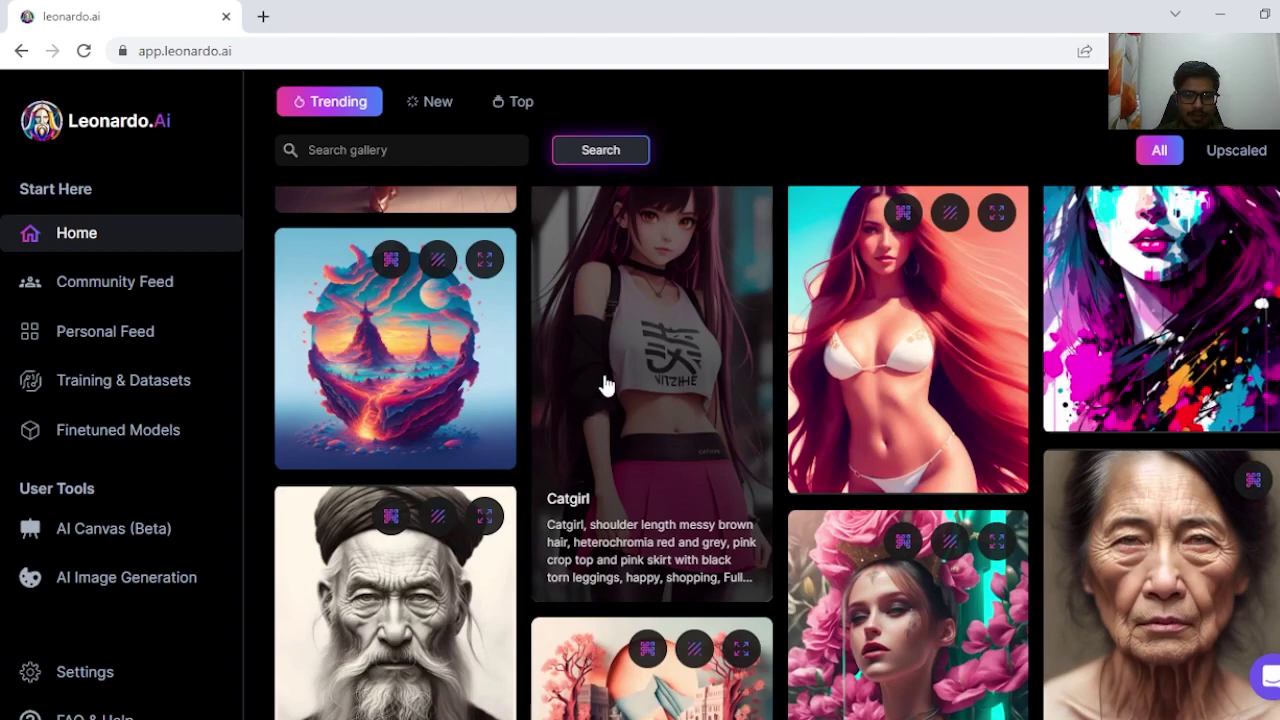
scroll(612, 375, "down", 2)
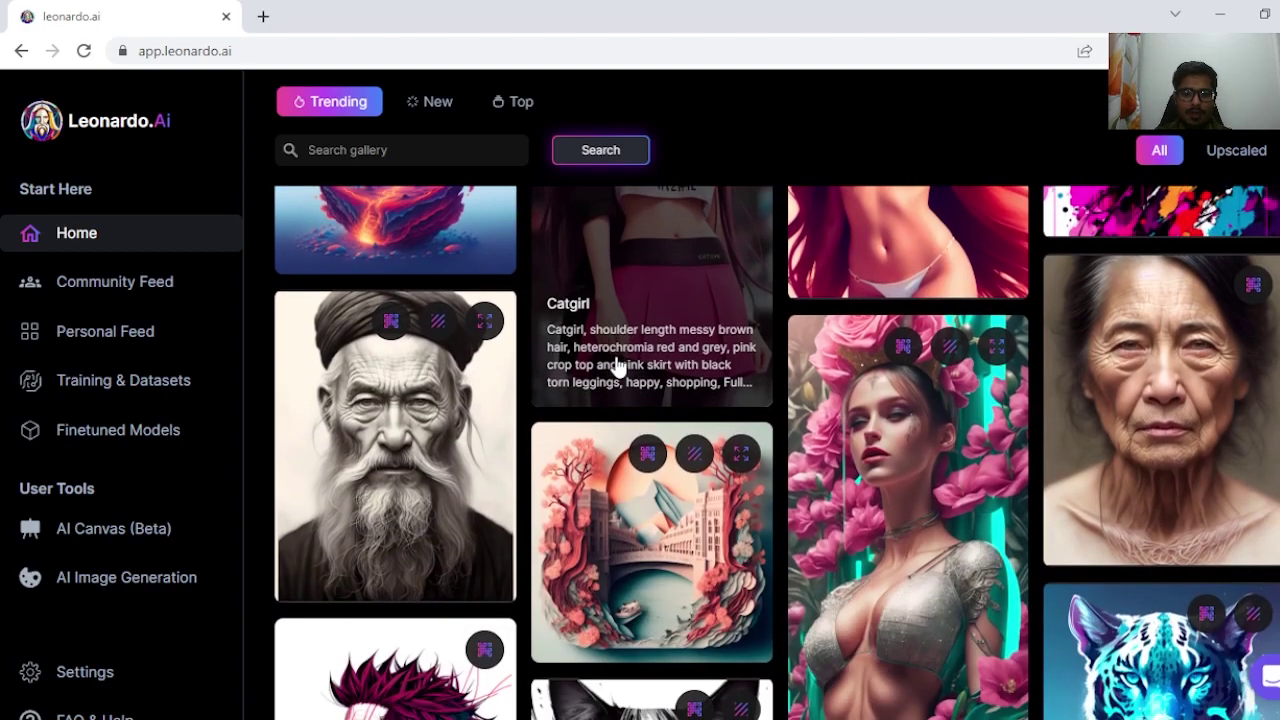
scroll(622, 358, "down", 3)
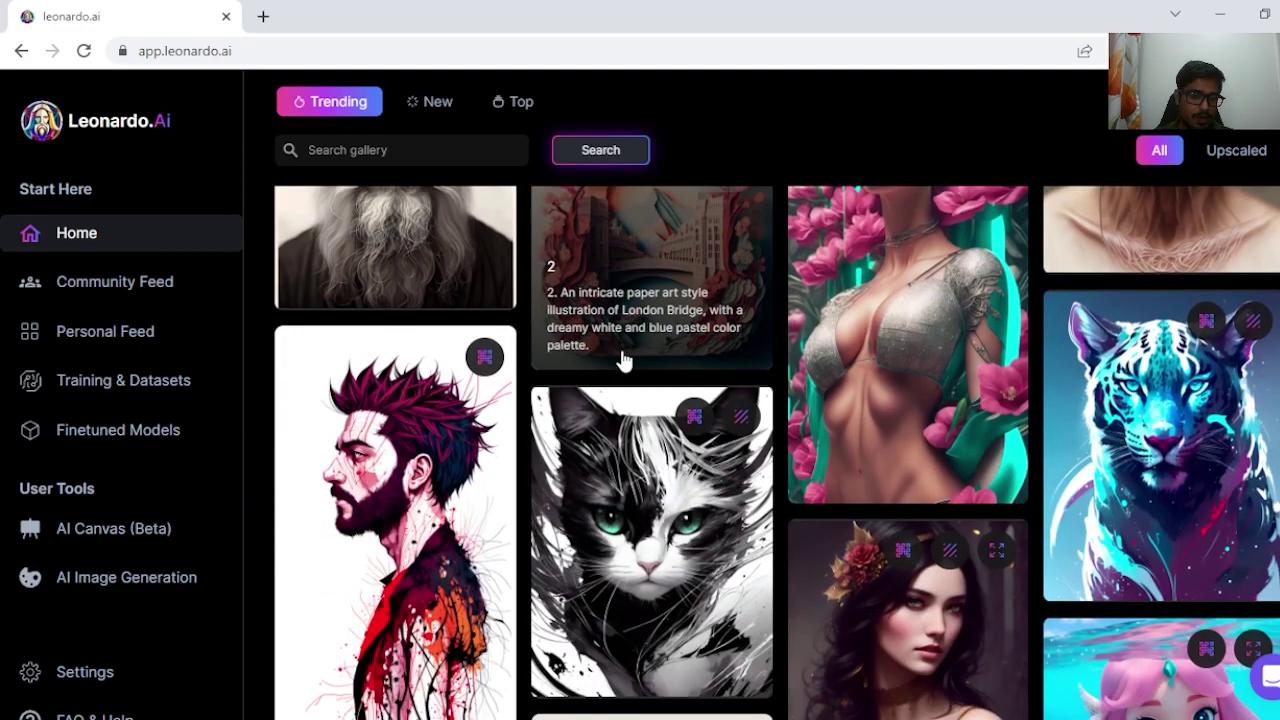
scroll(622, 358, "up", 2)
scroll(862, 372, "down", 5)
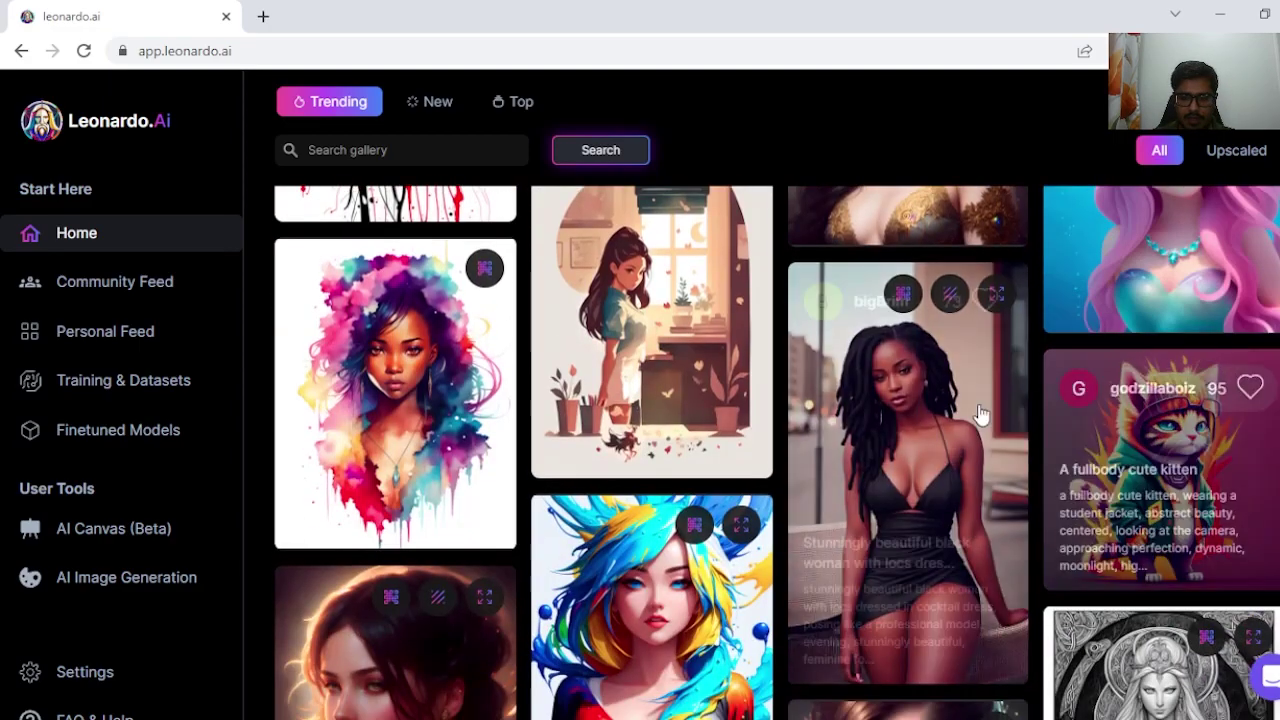
scroll(651, 349, "down", 3)
scroll(700, 368, "up", 15)
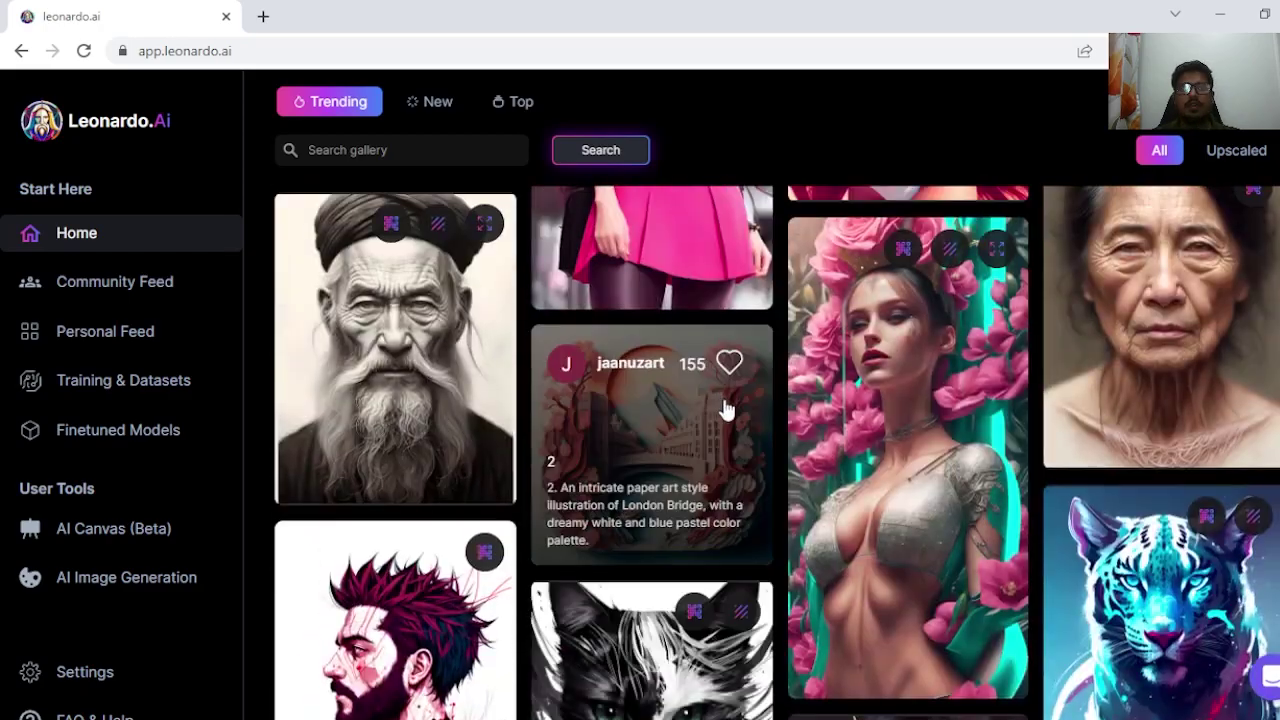
scroll(737, 388, "up", 1)
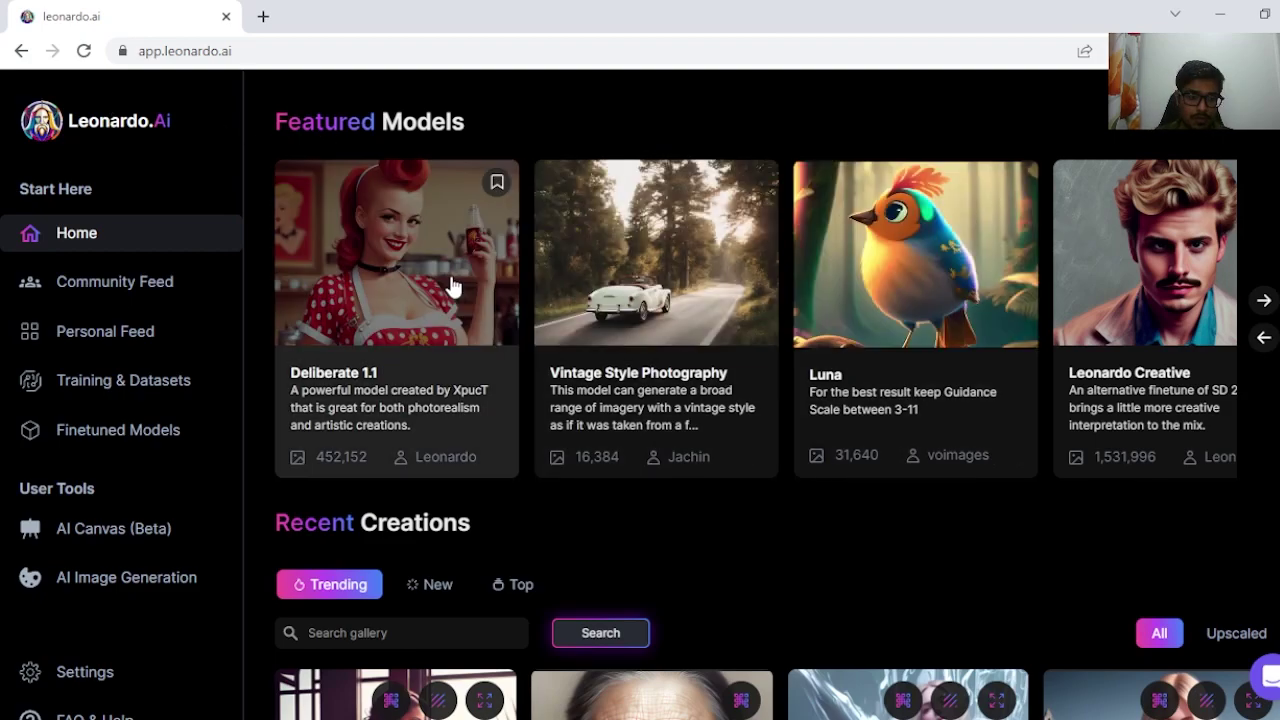
scroll(870, 235, "down", 4)
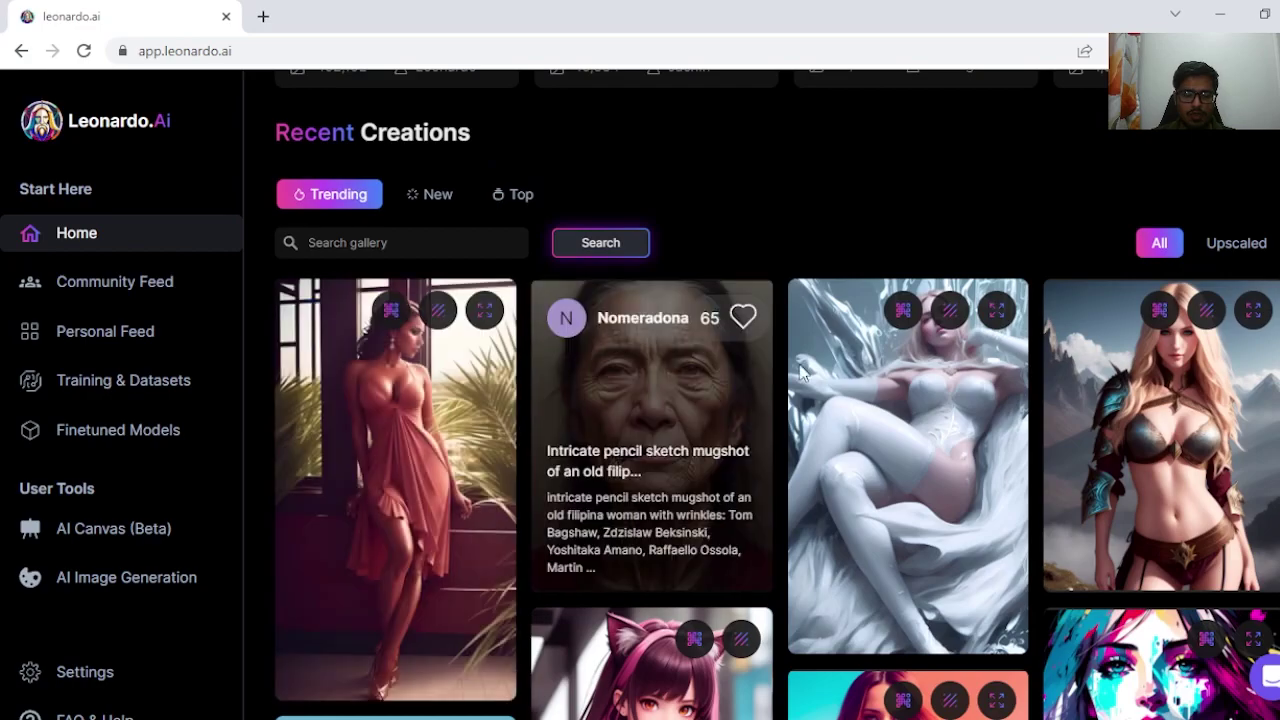
scroll(1190, 410, "down", 4)
scroll(494, 543, "down", 2)
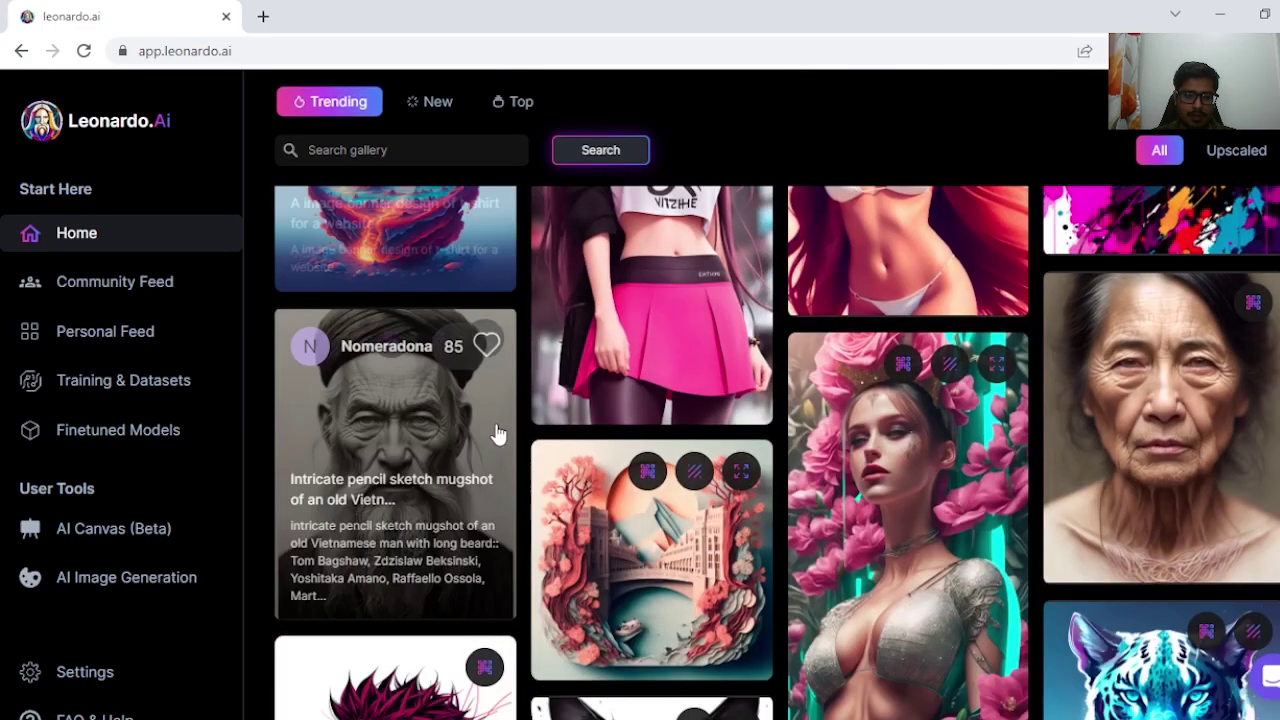
scroll(745, 440, "up", 10)
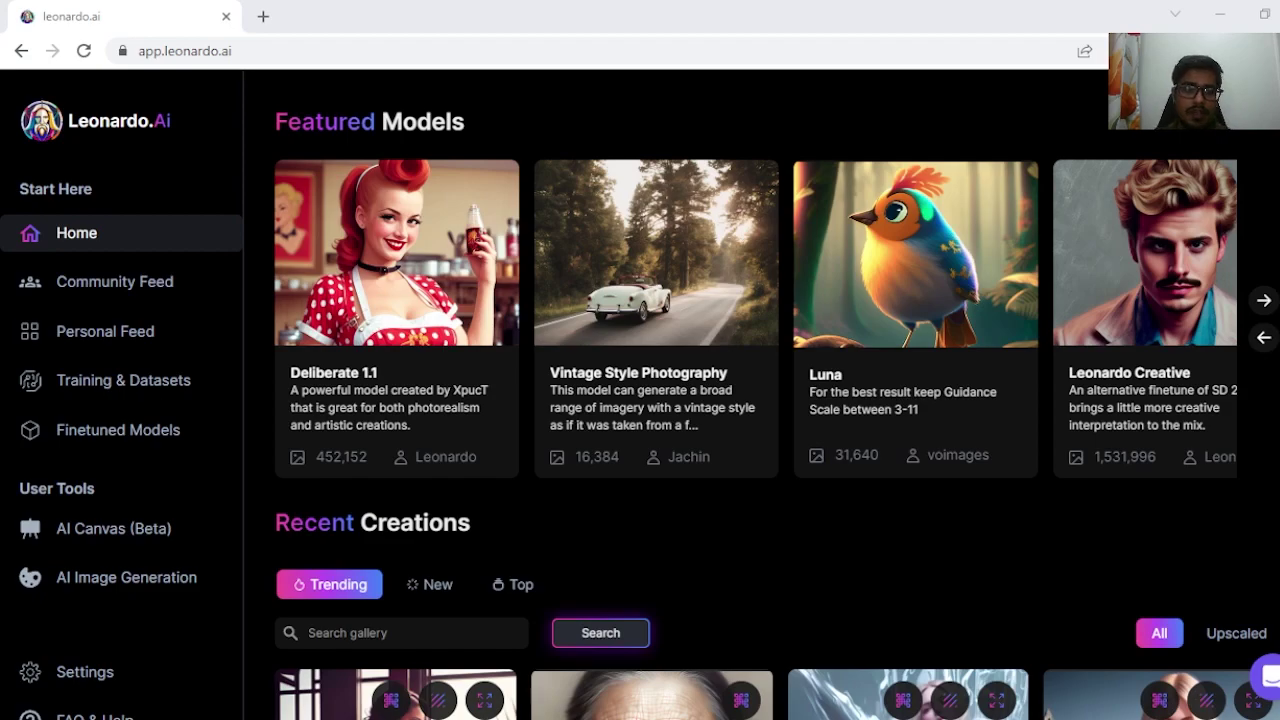
scroll(494, 266, "down", 2)
scroll(494, 266, "up", 2)
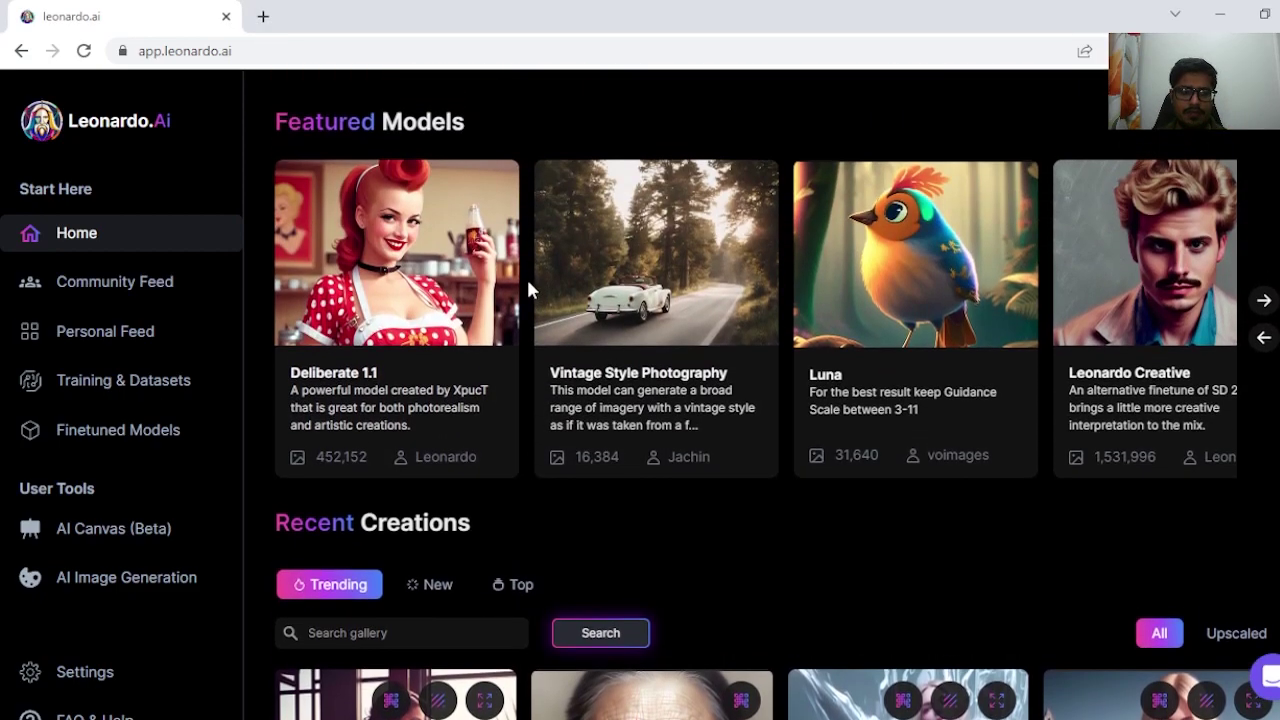
scroll(570, 262, "down", 5)
scroll(572, 270, "up", 3)
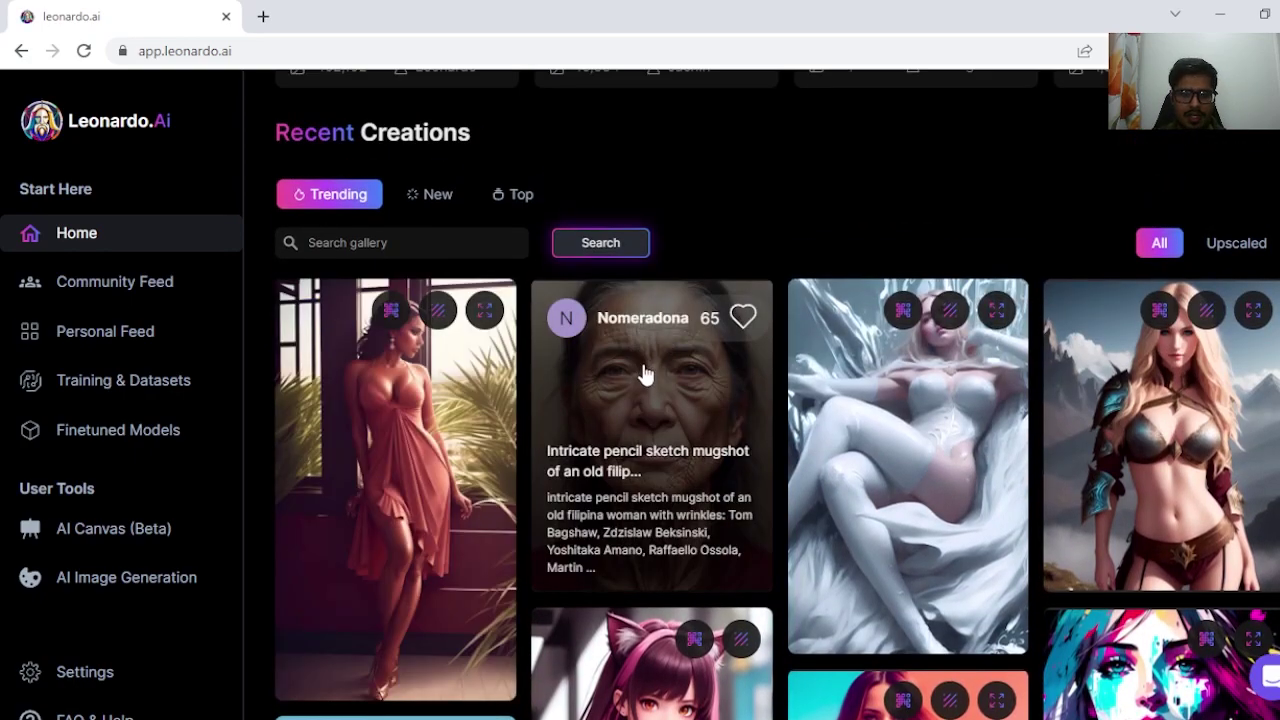
left_click(643, 371)
Step: Copy the old-woman portrait's generation prompt
scroll(600, 349, "down", 2)
scroll(601, 352, "up", 2)
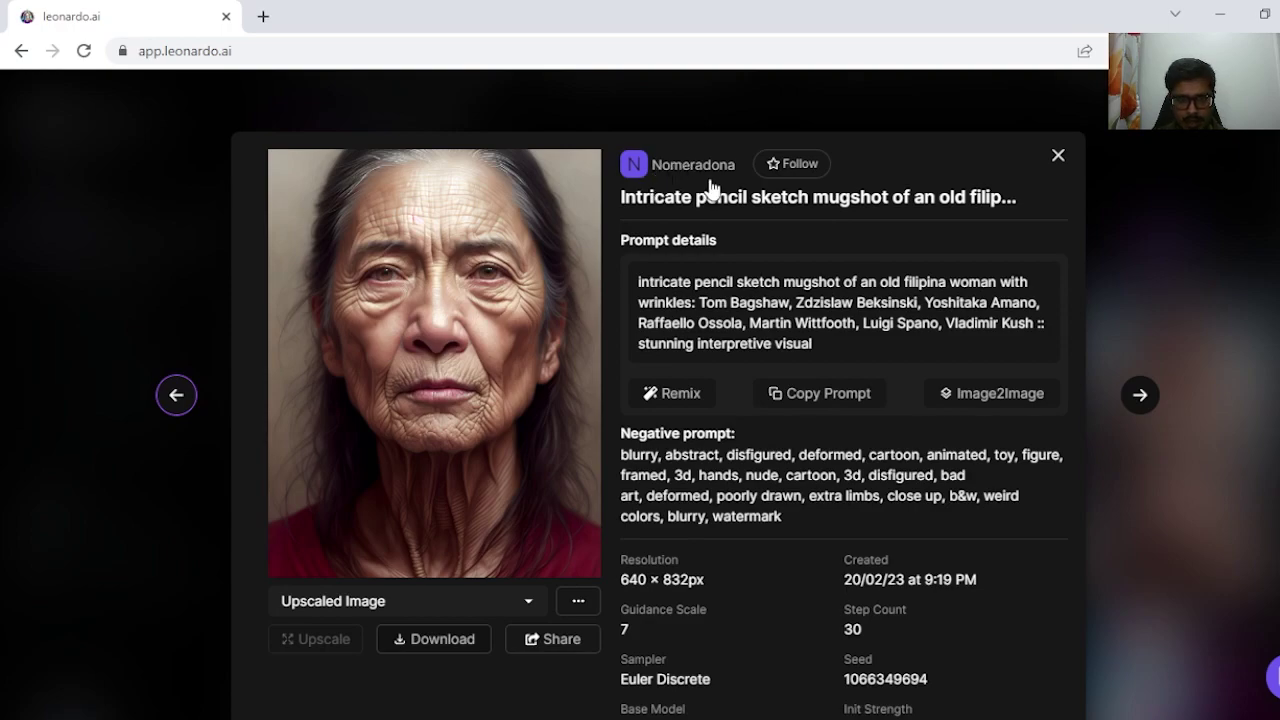
scroll(679, 190, "down", 1)
left_click(814, 291)
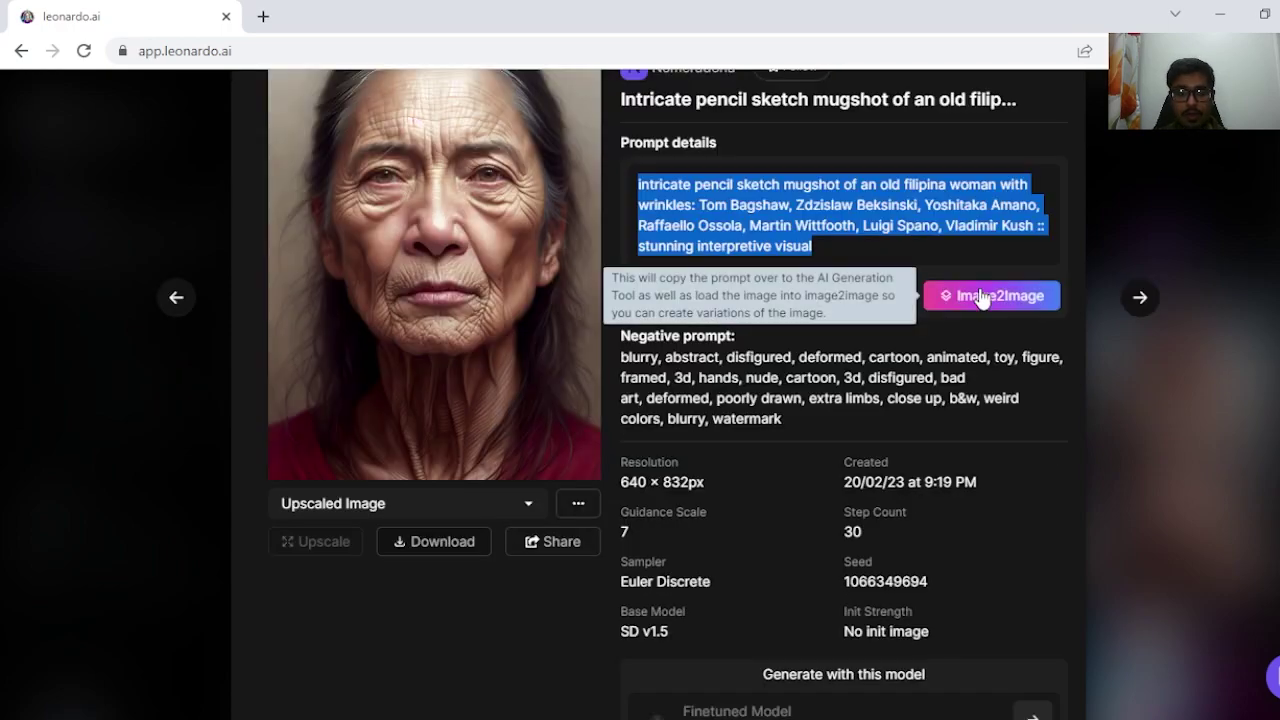
Step: Review the portrait's negative prompt and settings, then close the details to return home
left_click_drag(620, 365, 792, 428)
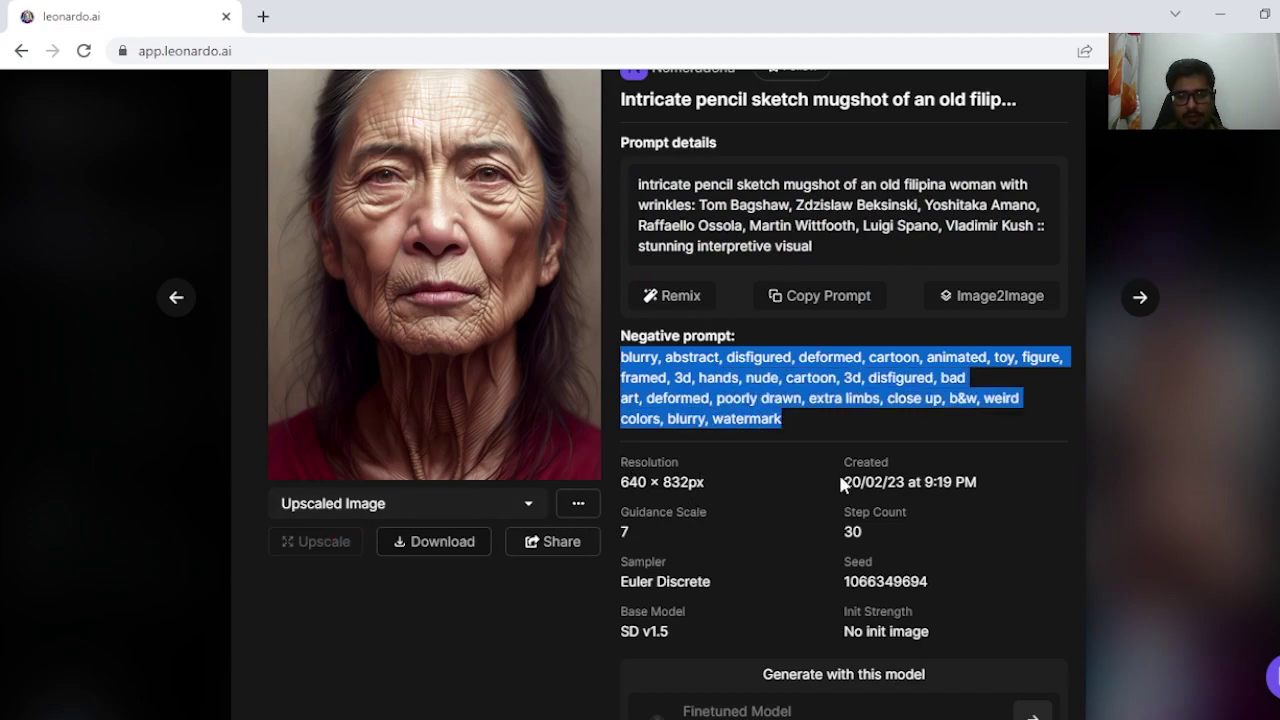
scroll(850, 482, "down", 2)
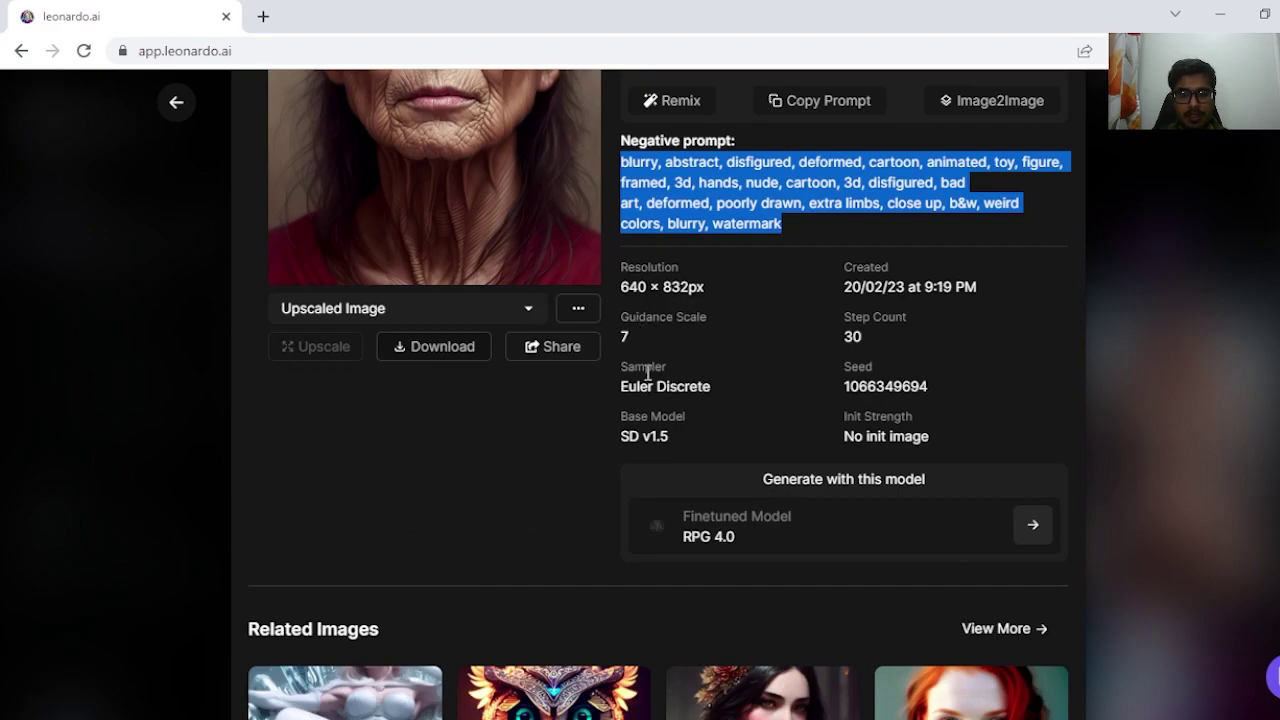
double_click(647, 370)
scroll(816, 405, "down", 1)
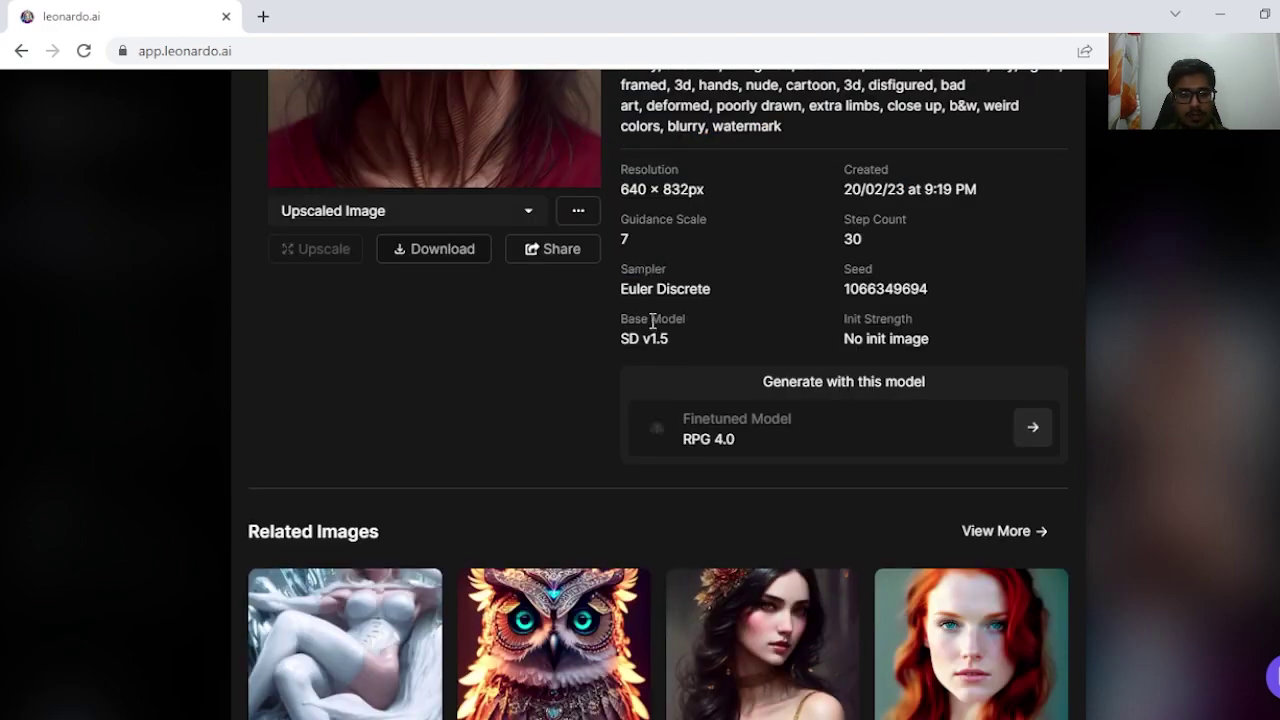
scroll(689, 320, "down", 2)
scroll(726, 543, "up", 4)
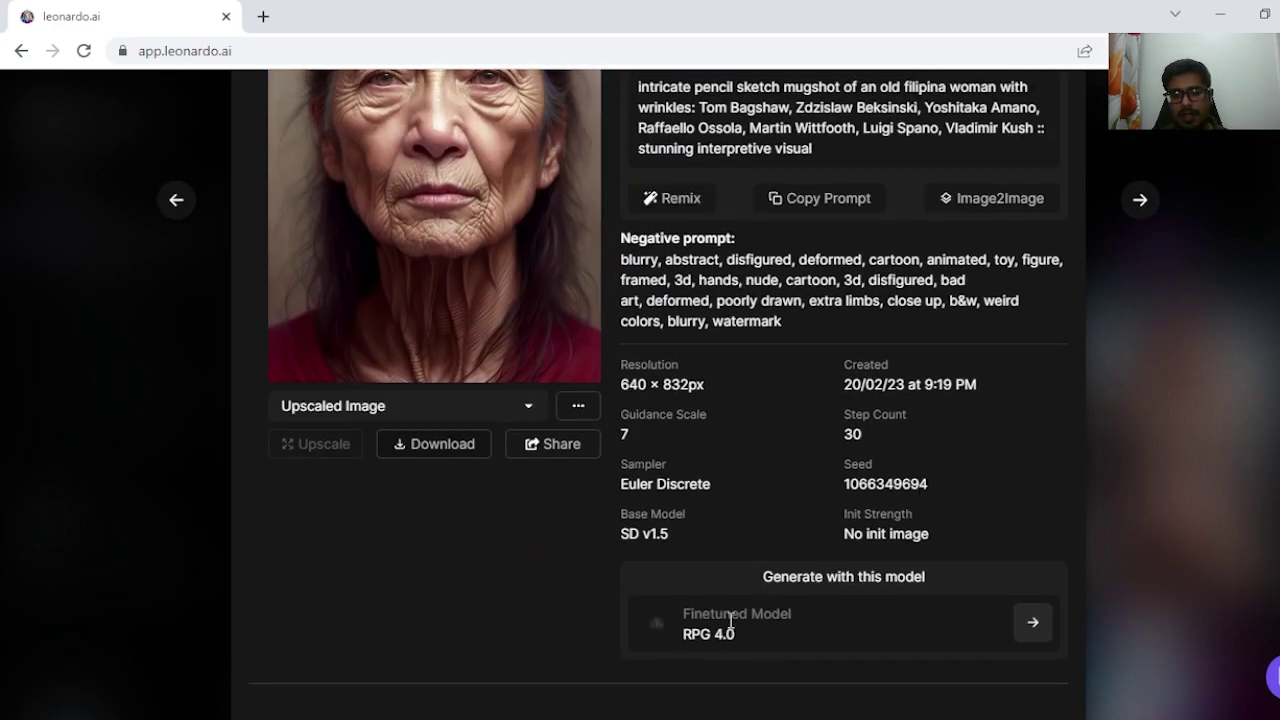
scroll(748, 620, "up", 2)
scroll(816, 498, "down", 4)
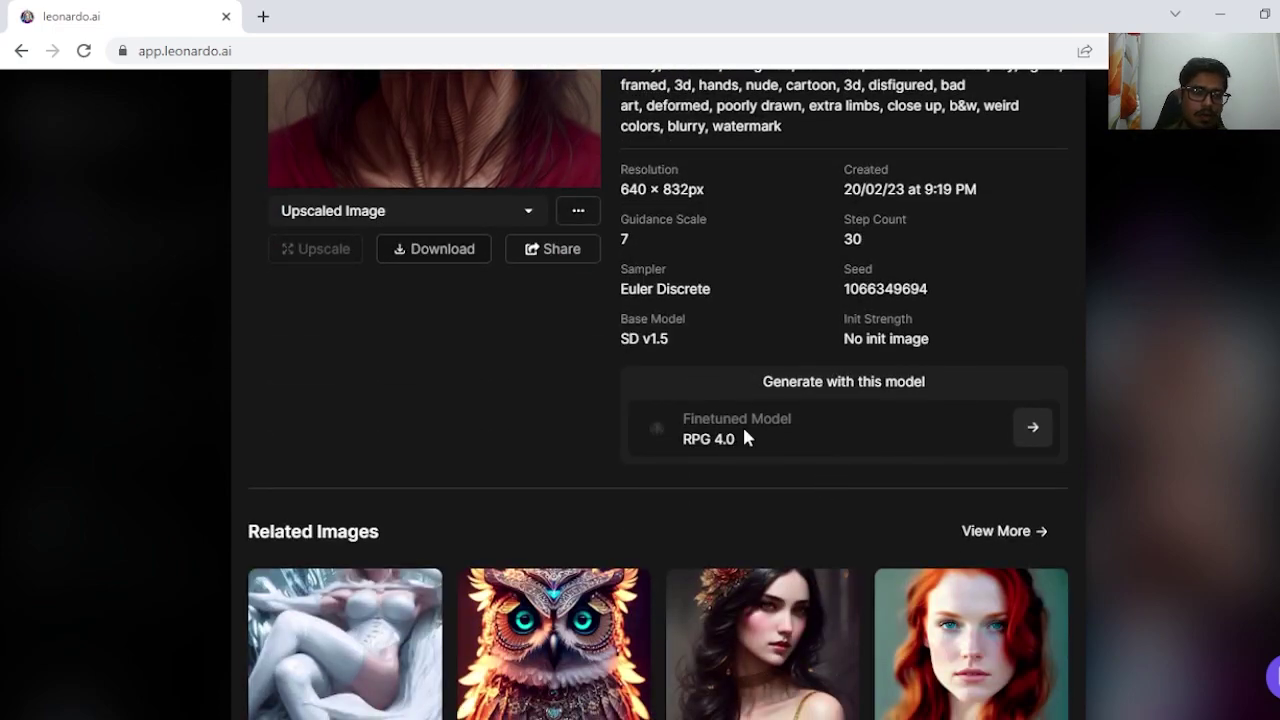
scroll(740, 440, "up", 2)
scroll(740, 440, "down", 2)
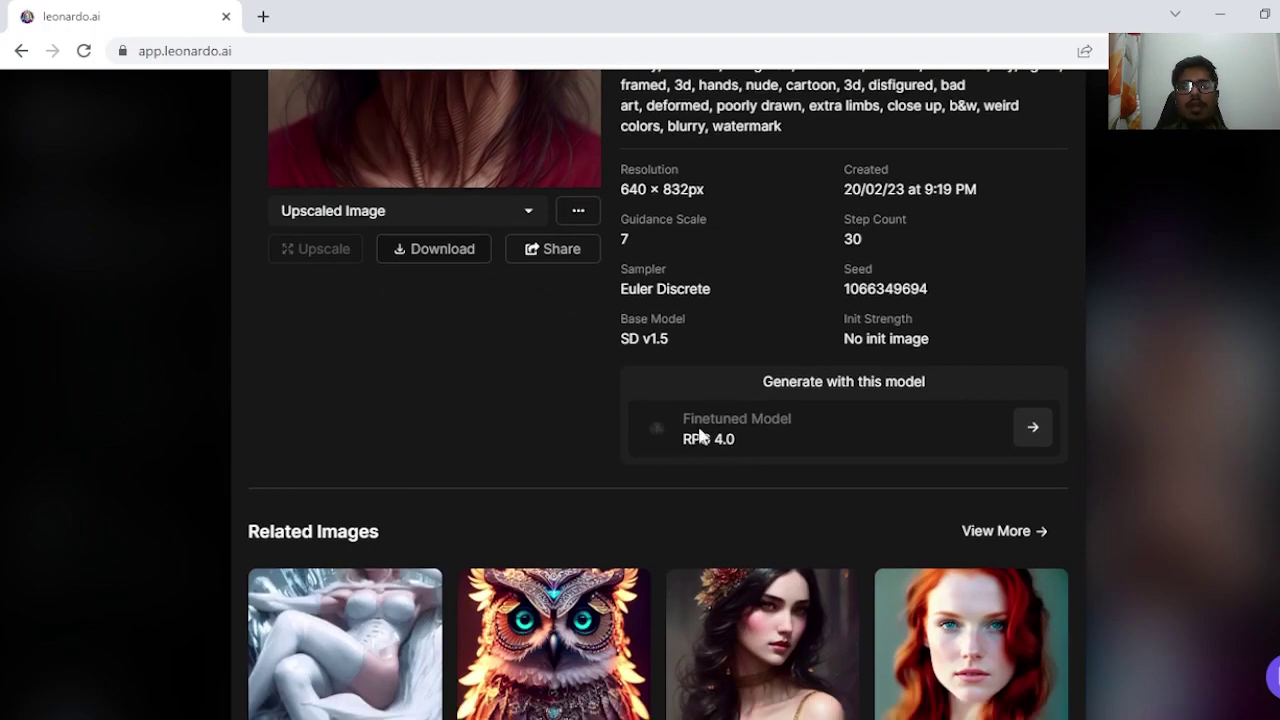
key("Escape")
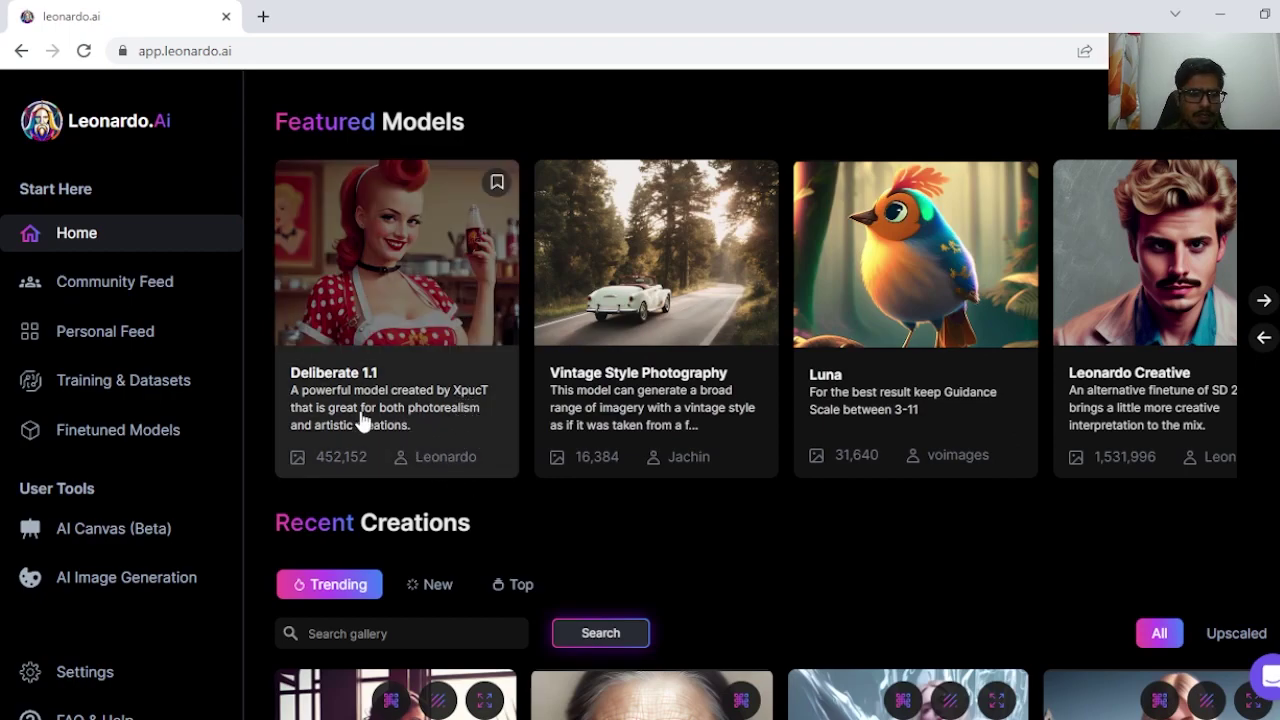
Step: Inspect the Deliberate 1.1 model page (452,152 images), then close it to return home
left_click(450, 427)
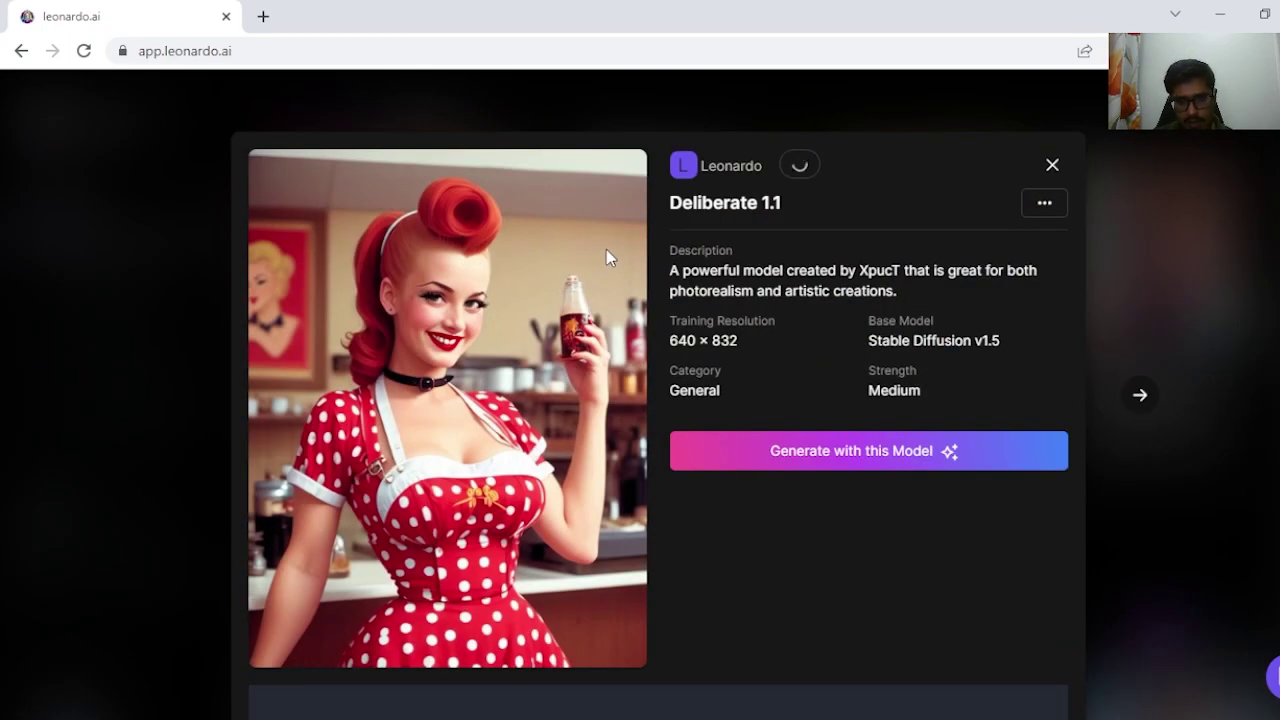
scroll(652, 250, "down", 2)
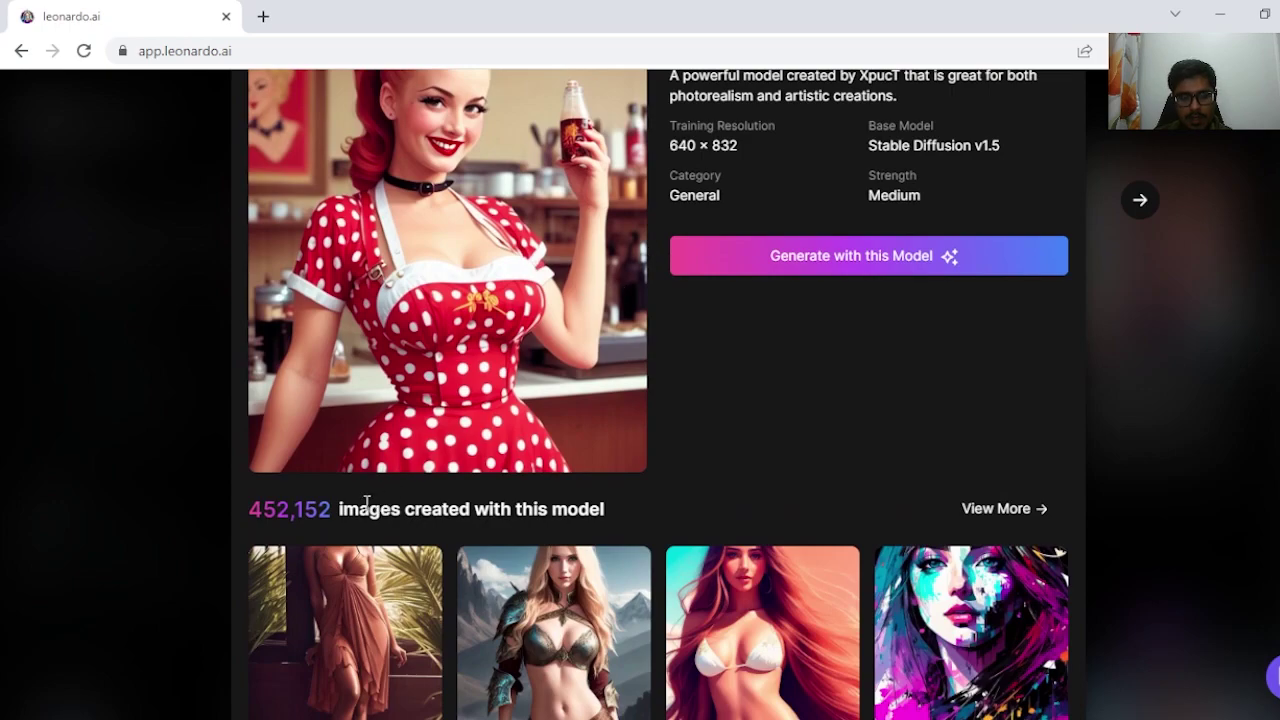
left_click_drag(335, 513, 250, 512)
scroll(286, 477, "down", 1)
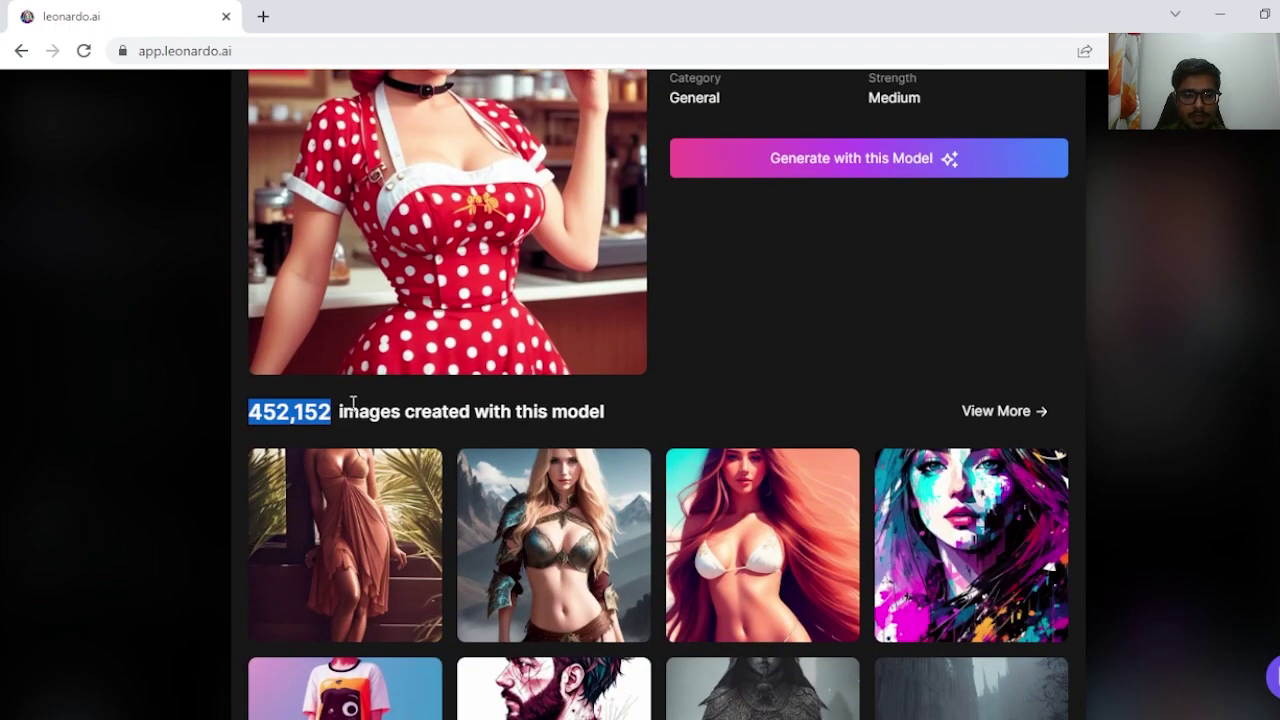
scroll(561, 395, "down", 4)
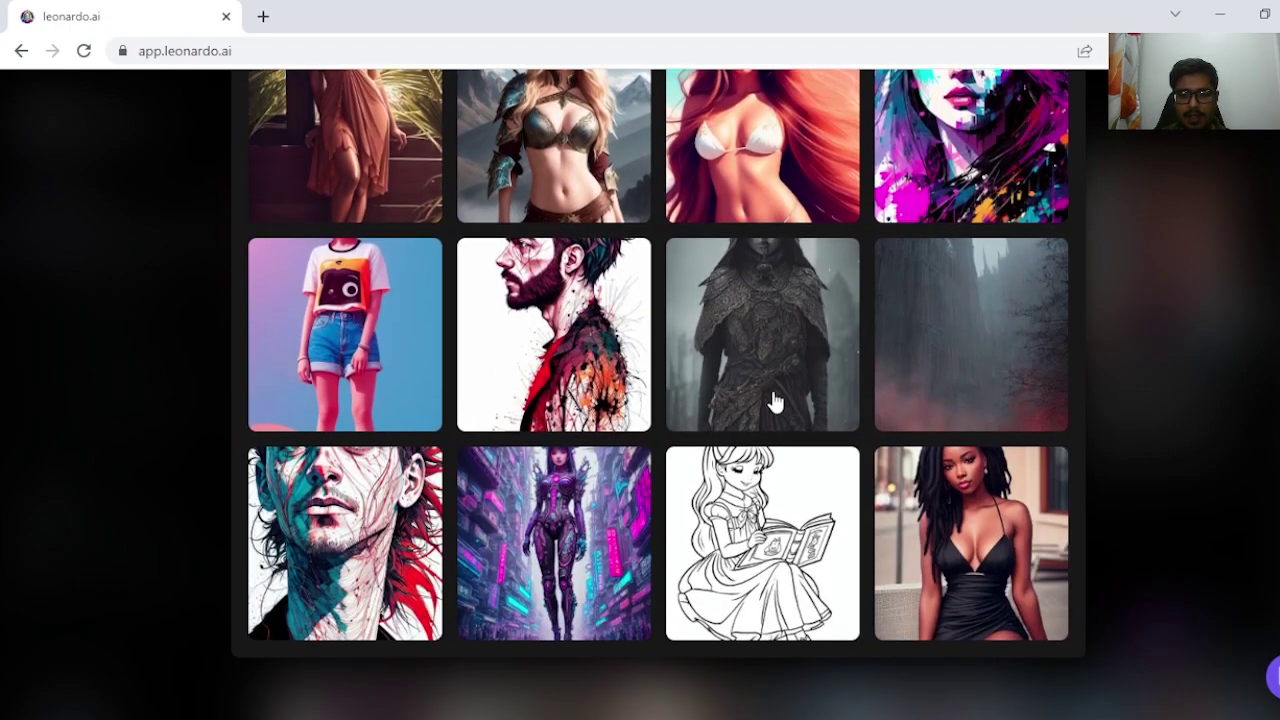
scroll(692, 413, "up", 4)
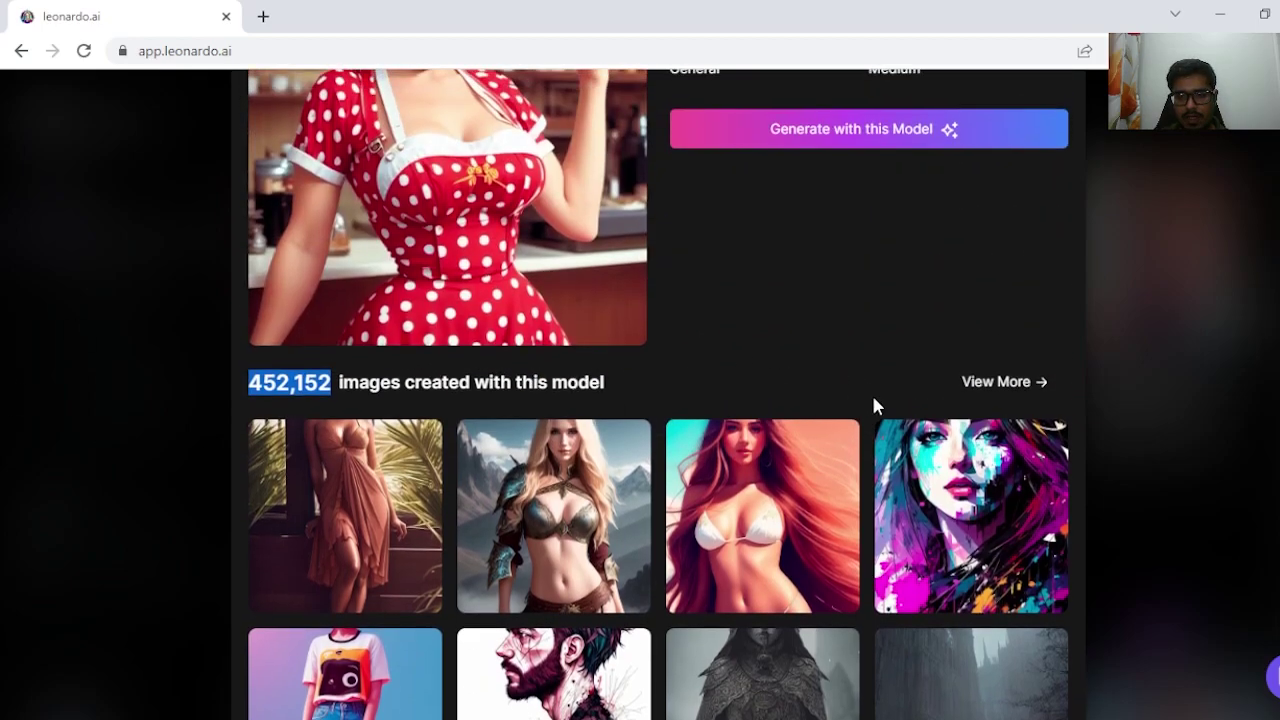
key("Escape")
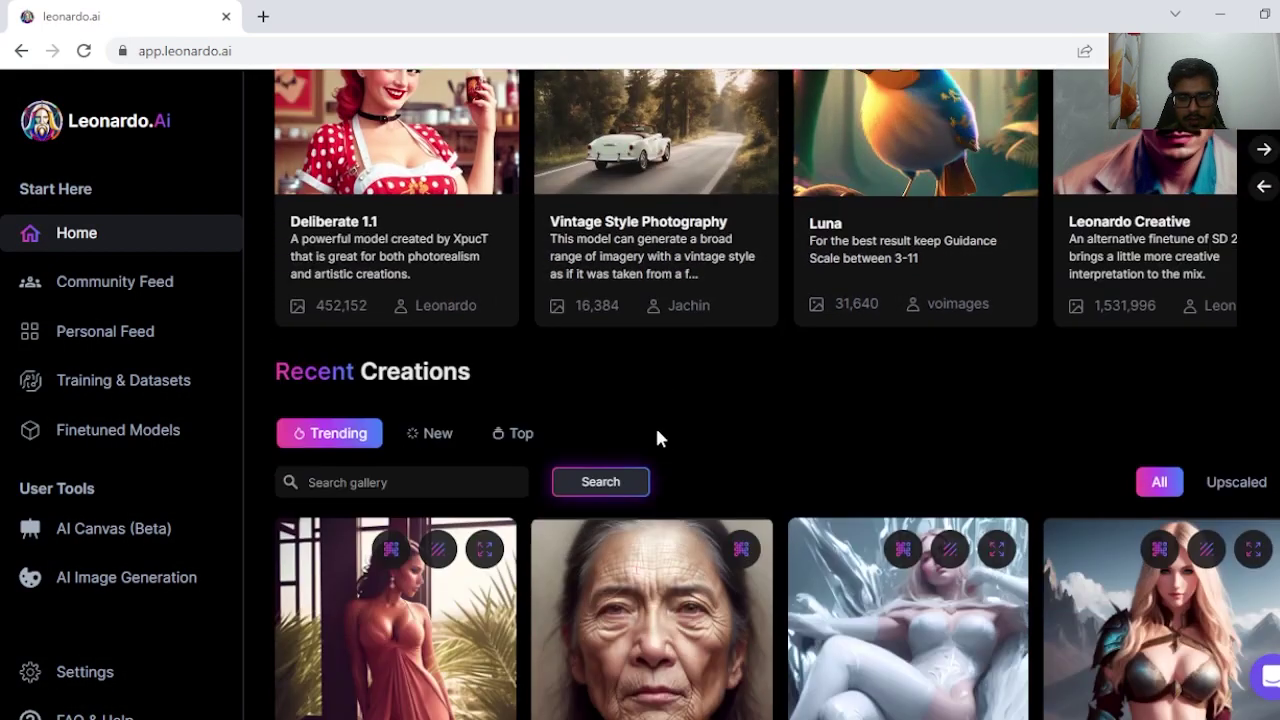
scroll(654, 423, "down", 2)
scroll(654, 423, "up", 4)
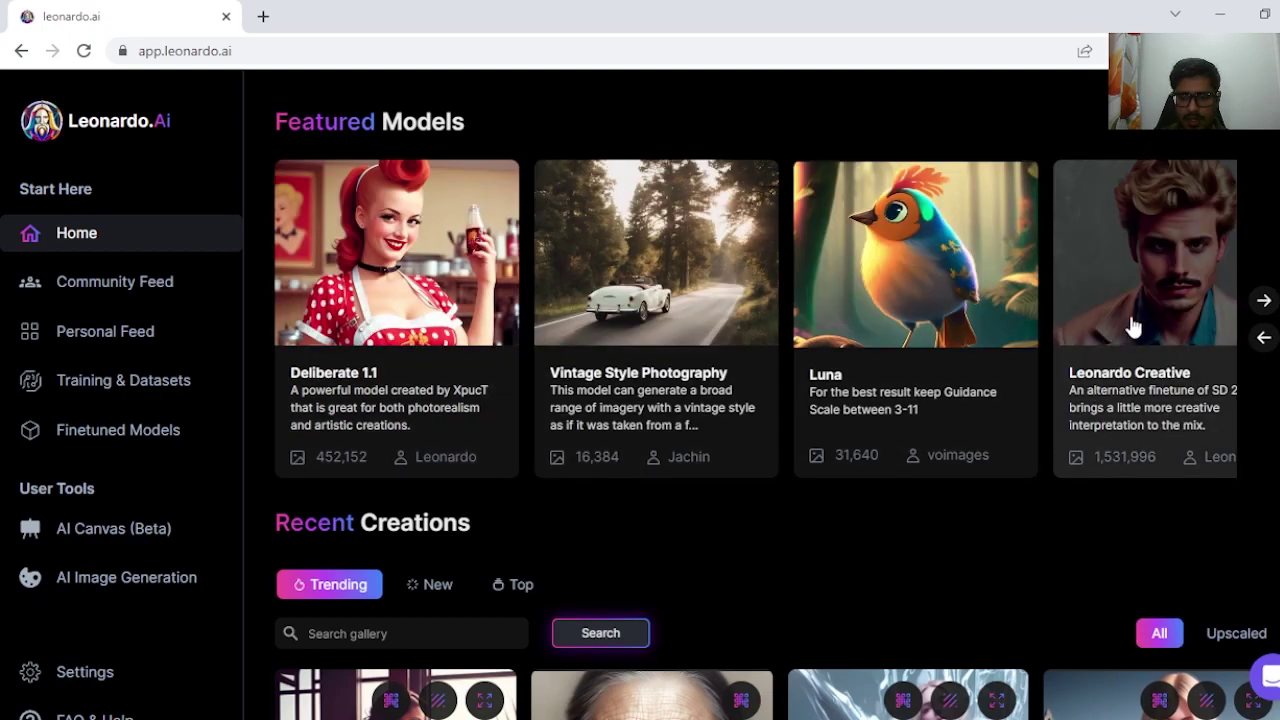
Step: Advance the featured carousel one card and review the Leonardo Creative model details
left_click(1260, 303)
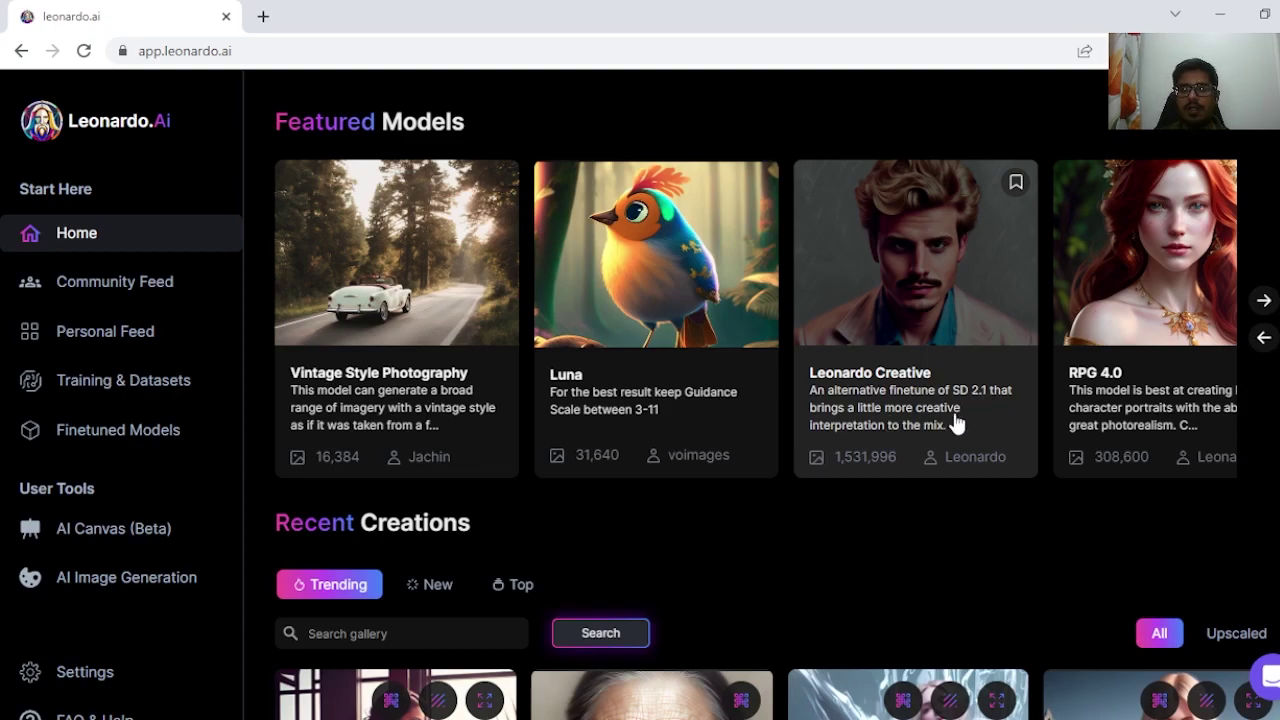
left_click(942, 408)
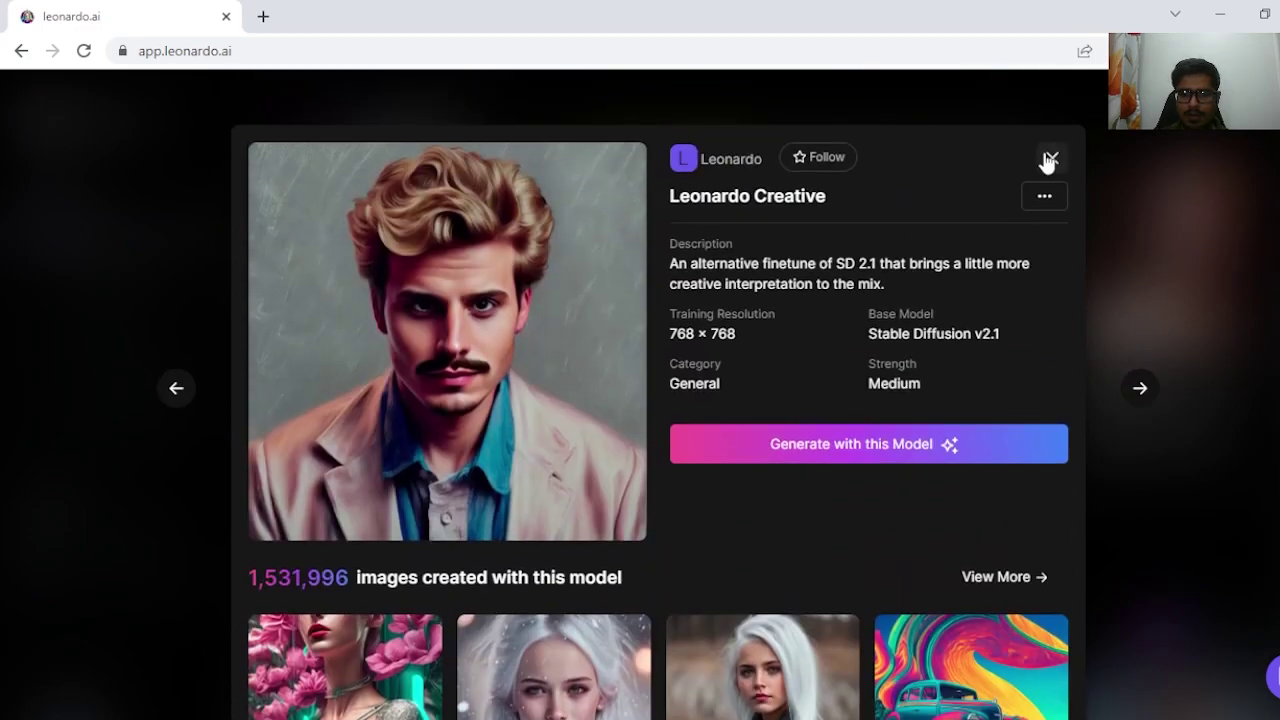
left_click(1050, 160)
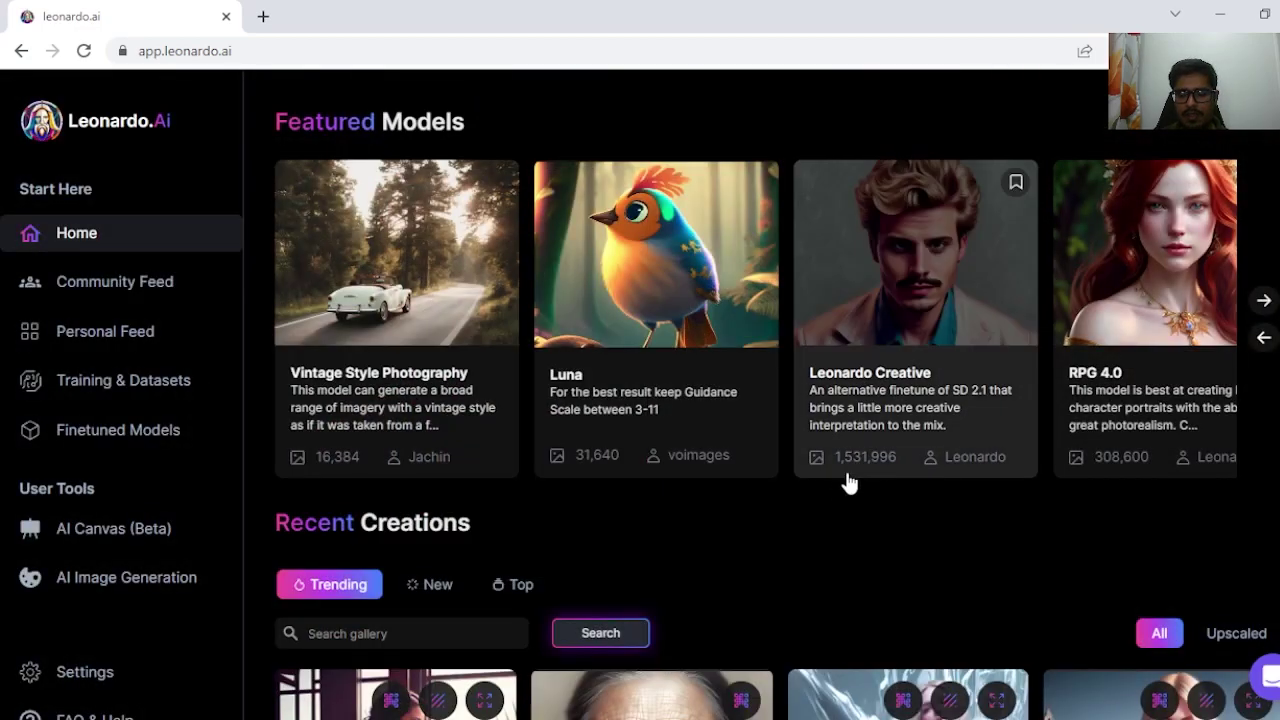
left_click(890, 362)
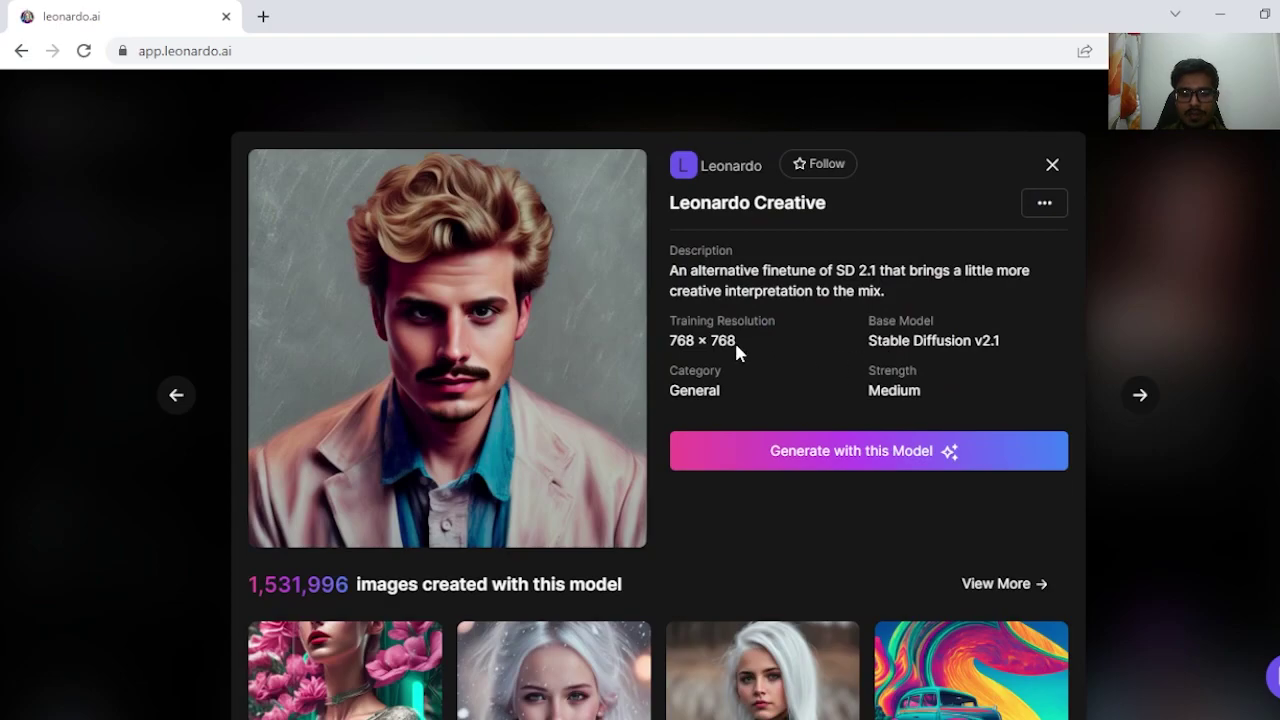
scroll(736, 350, "down", 6)
scroll(1038, 325, "up", 5)
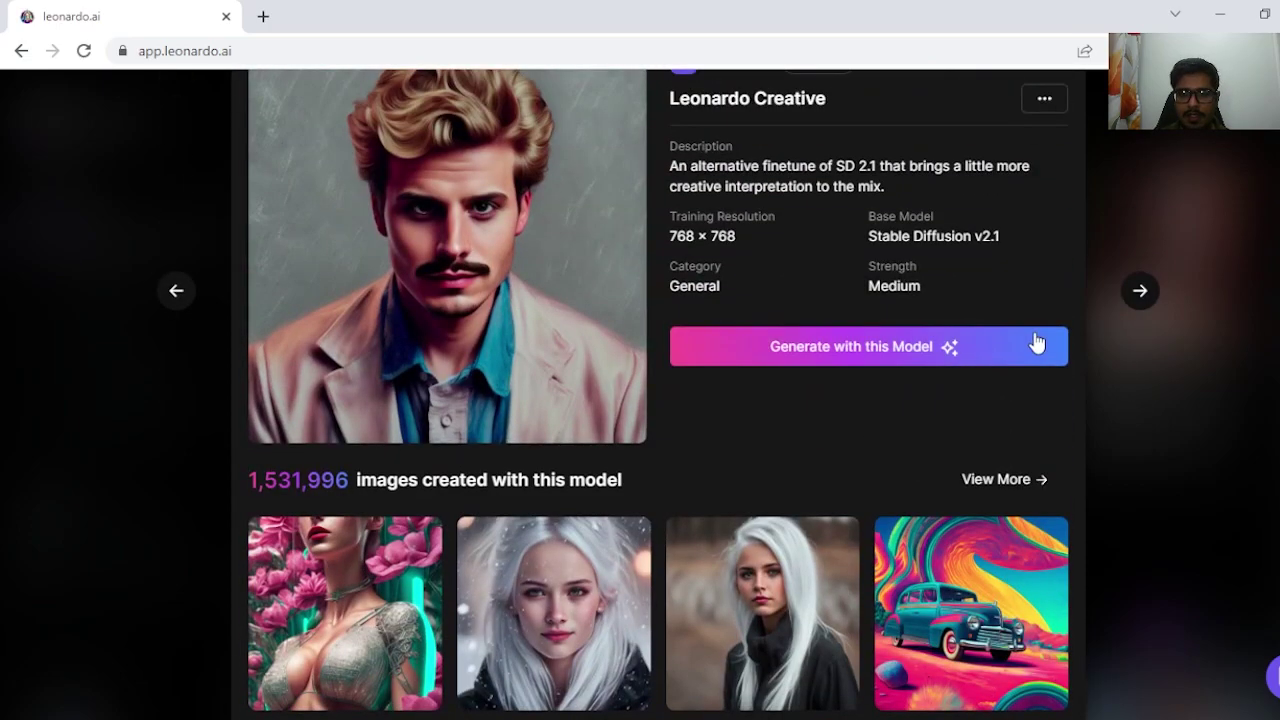
scroll(1038, 325, "up", 1)
left_click(1048, 160)
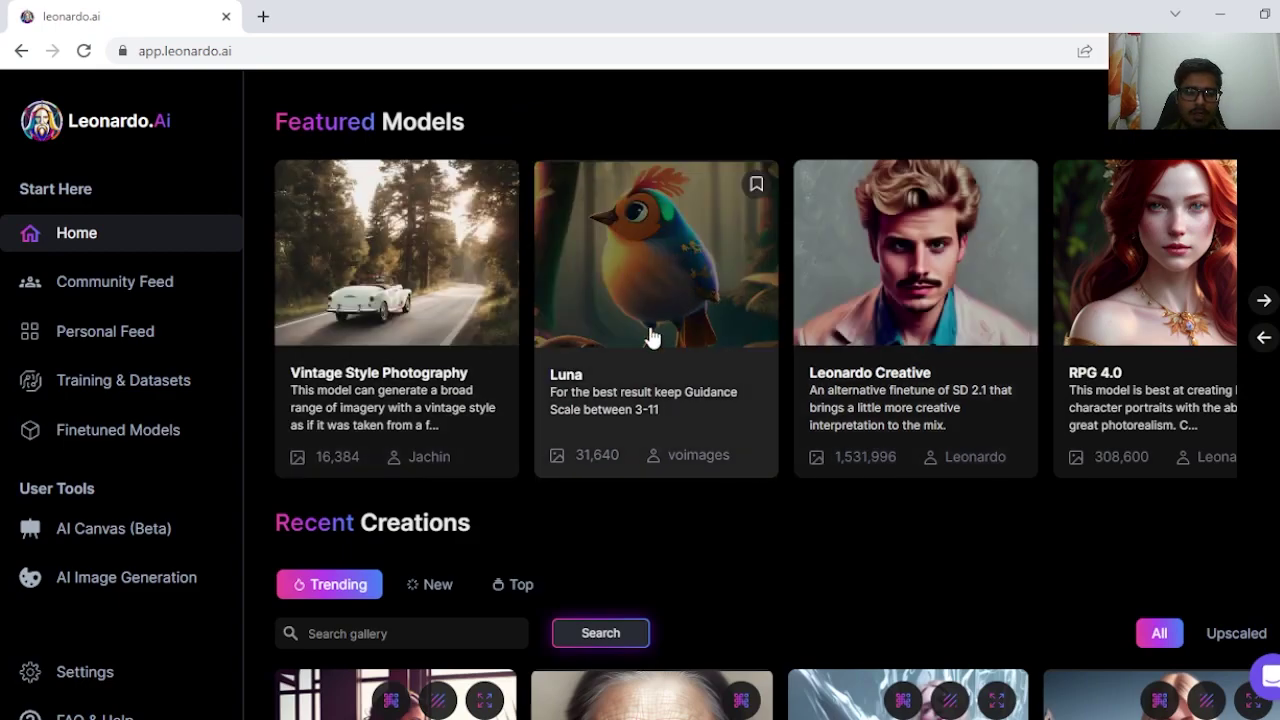
Step: Page the carousel back one card and review the Luna model details
left_click(1262, 337)
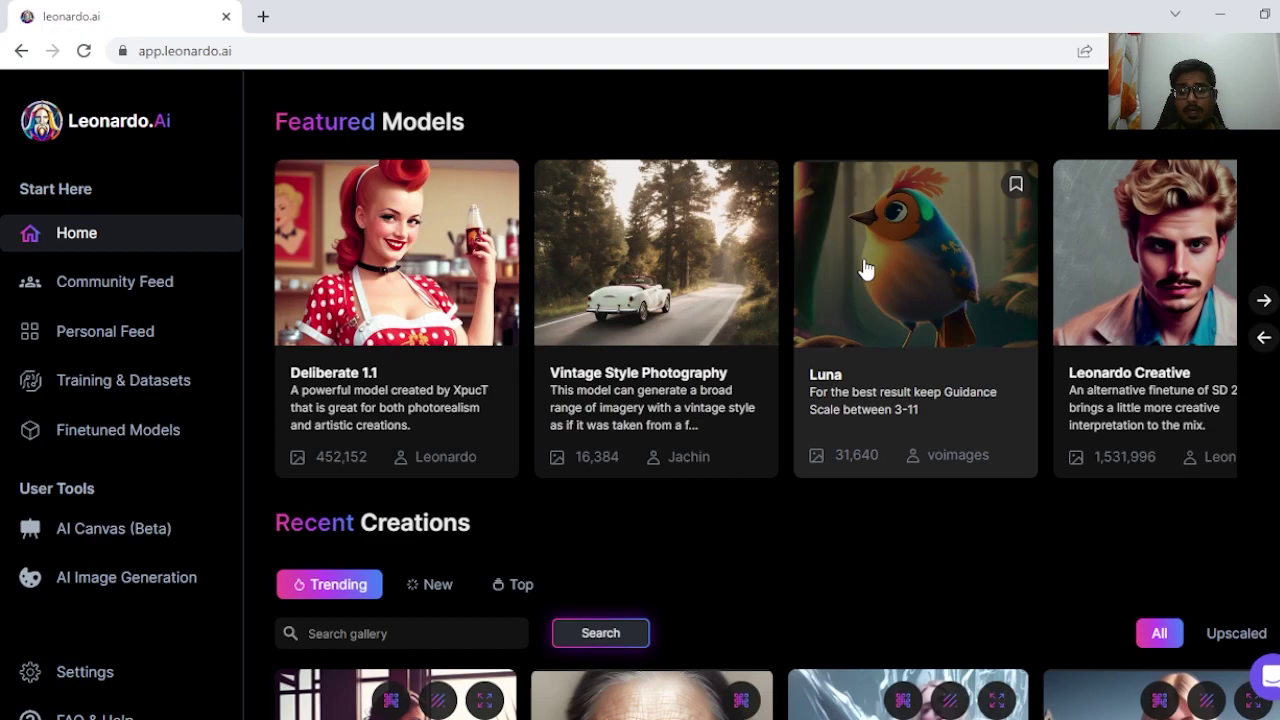
left_click(980, 305)
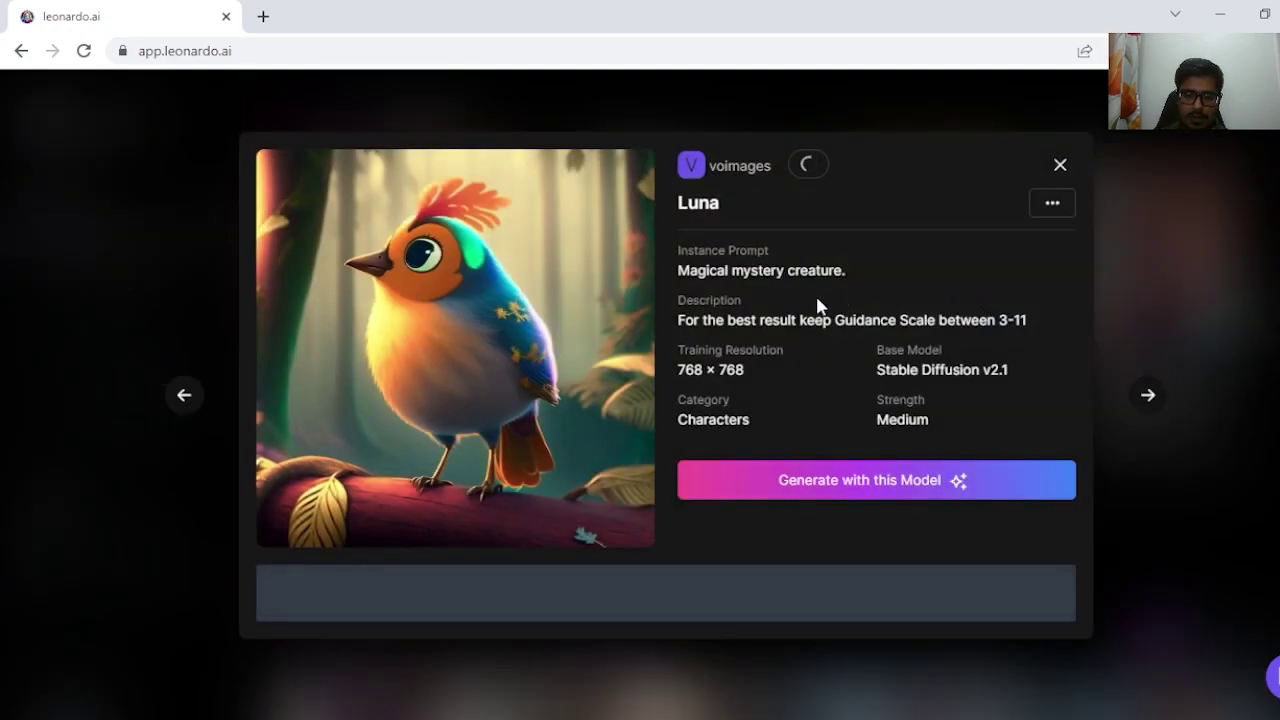
scroll(1052, 443, "down", 10)
scroll(1052, 443, "up", 2)
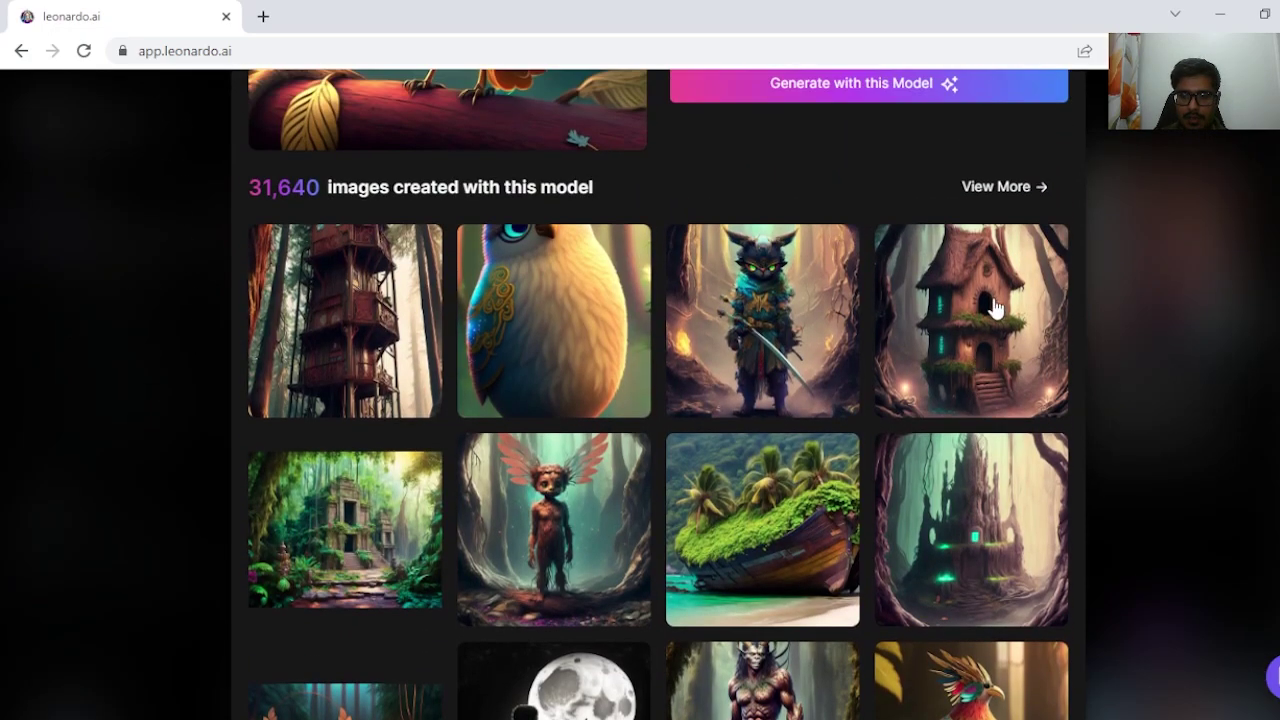
left_click(106, 280)
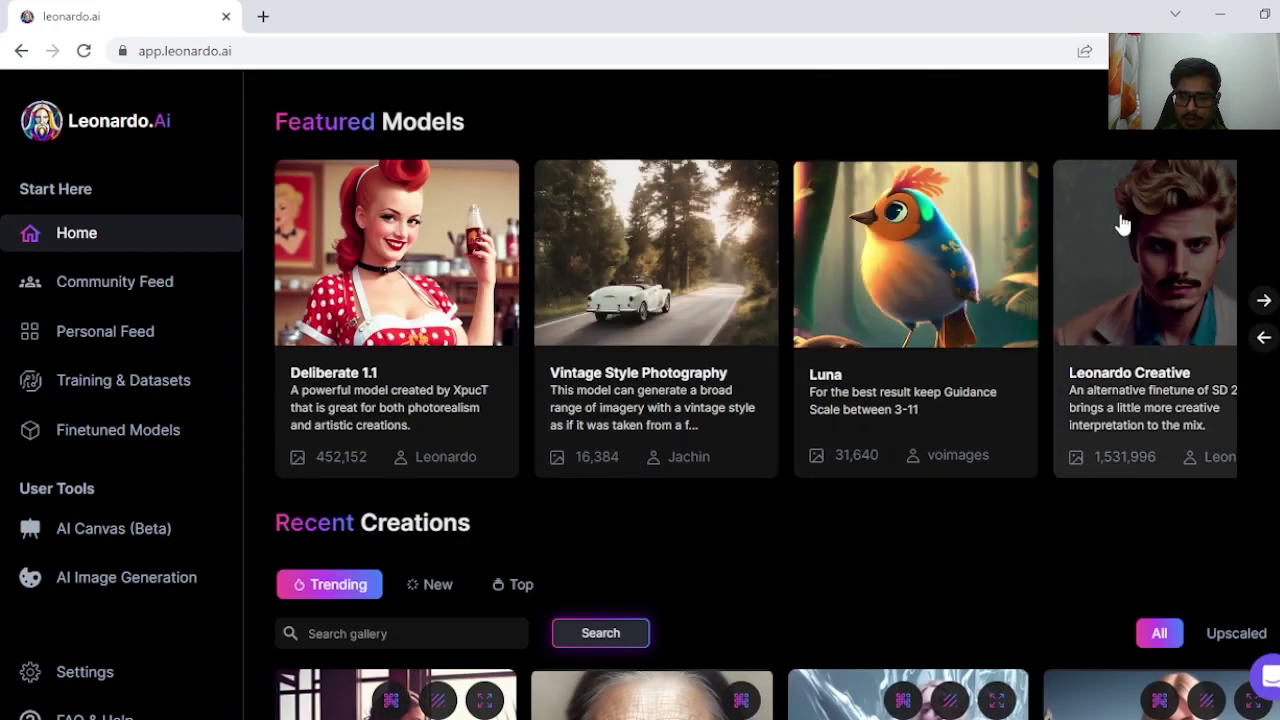
Step: Advance the carousel two cards and review the RPG 4.0 model details
left_click(1261, 301)
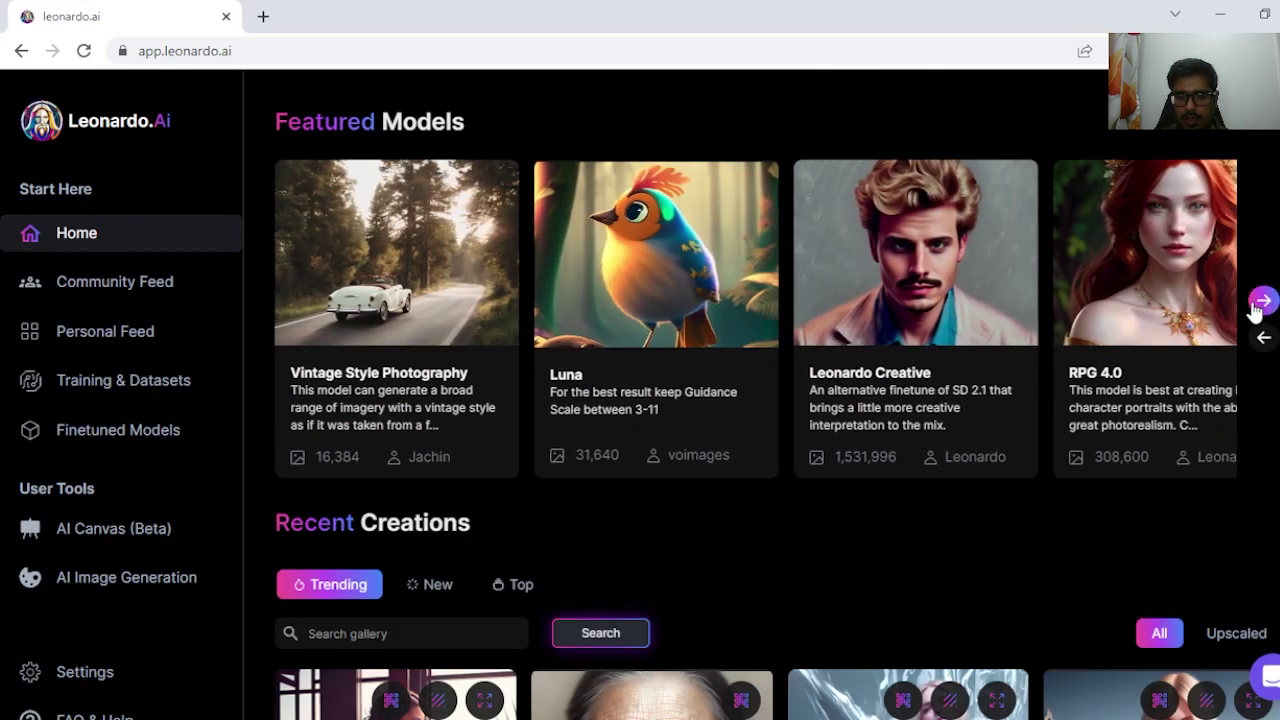
left_click(1263, 301)
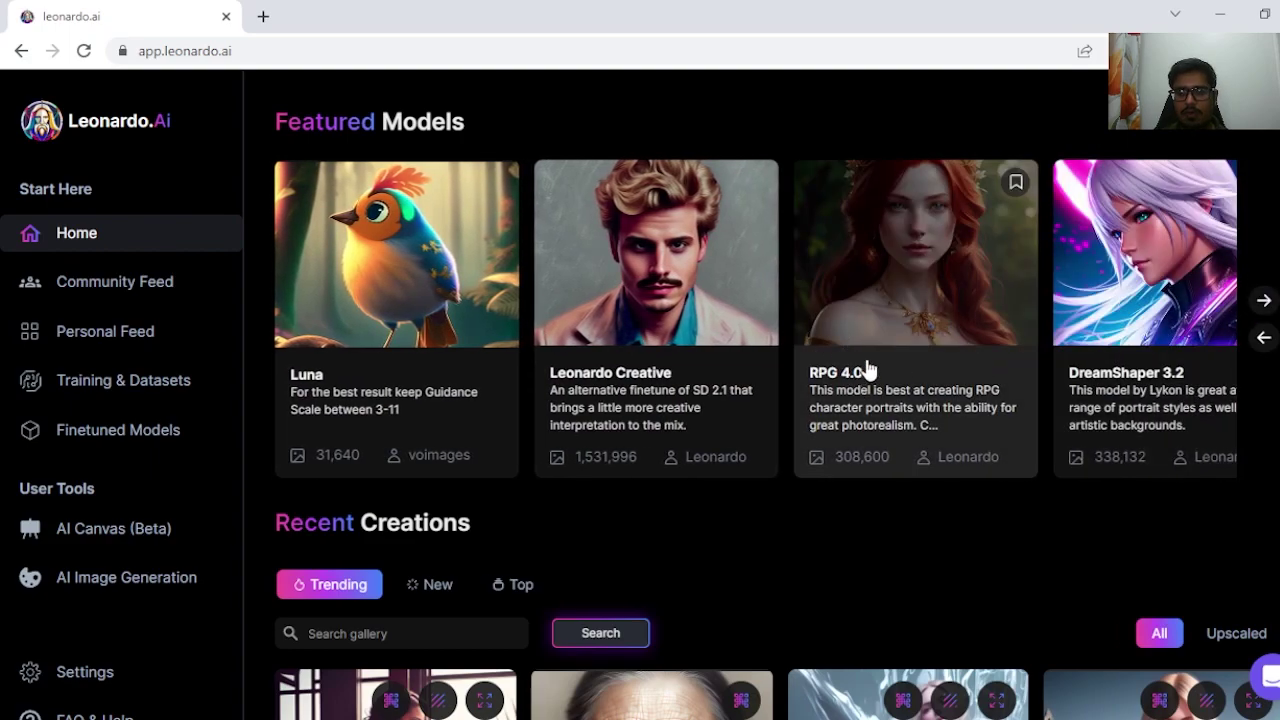
left_click(881, 365)
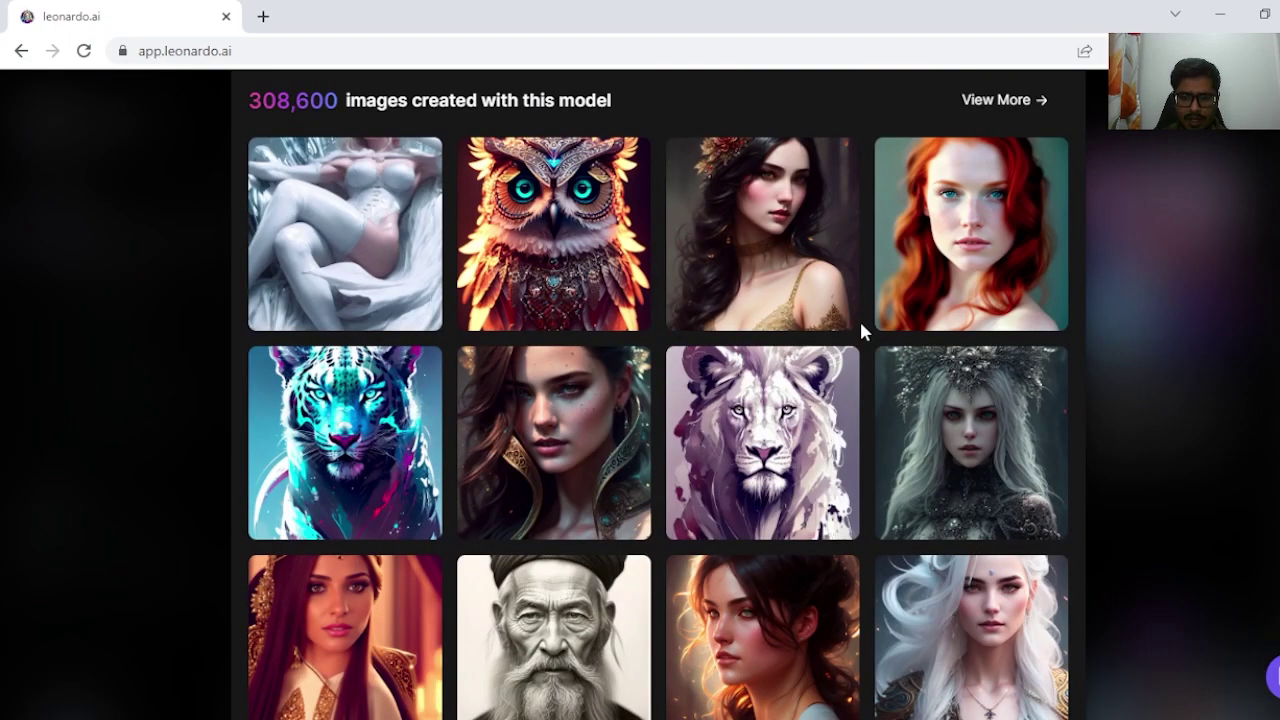
scroll(855, 313, "down", 1)
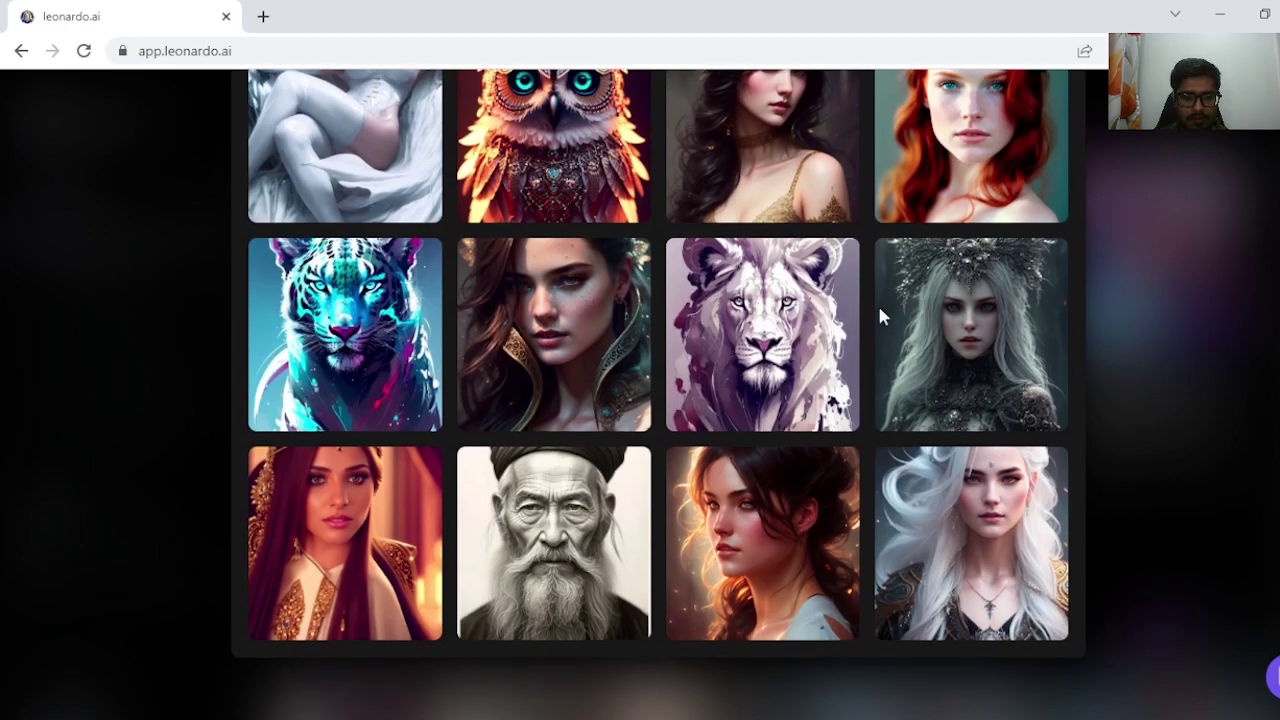
scroll(900, 342, "up", 2)
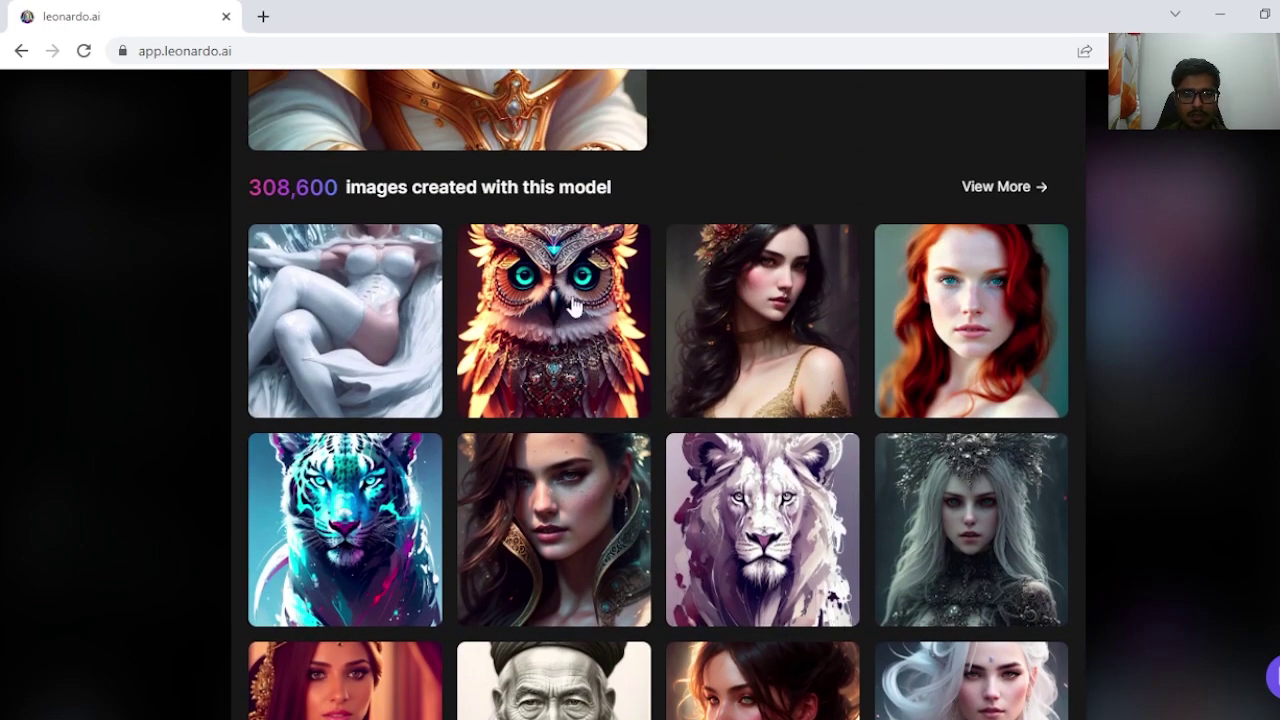
scroll(785, 405, "down", 1)
scroll(785, 405, "down", 2)
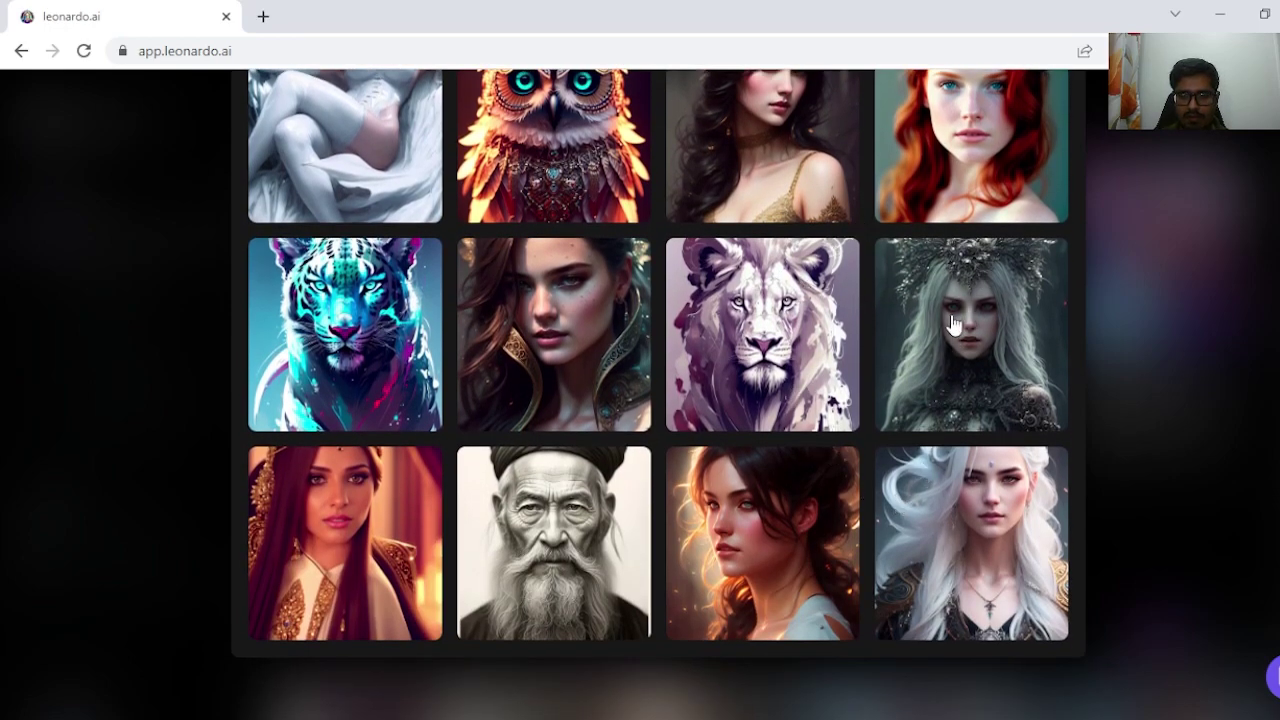
left_click(1172, 308)
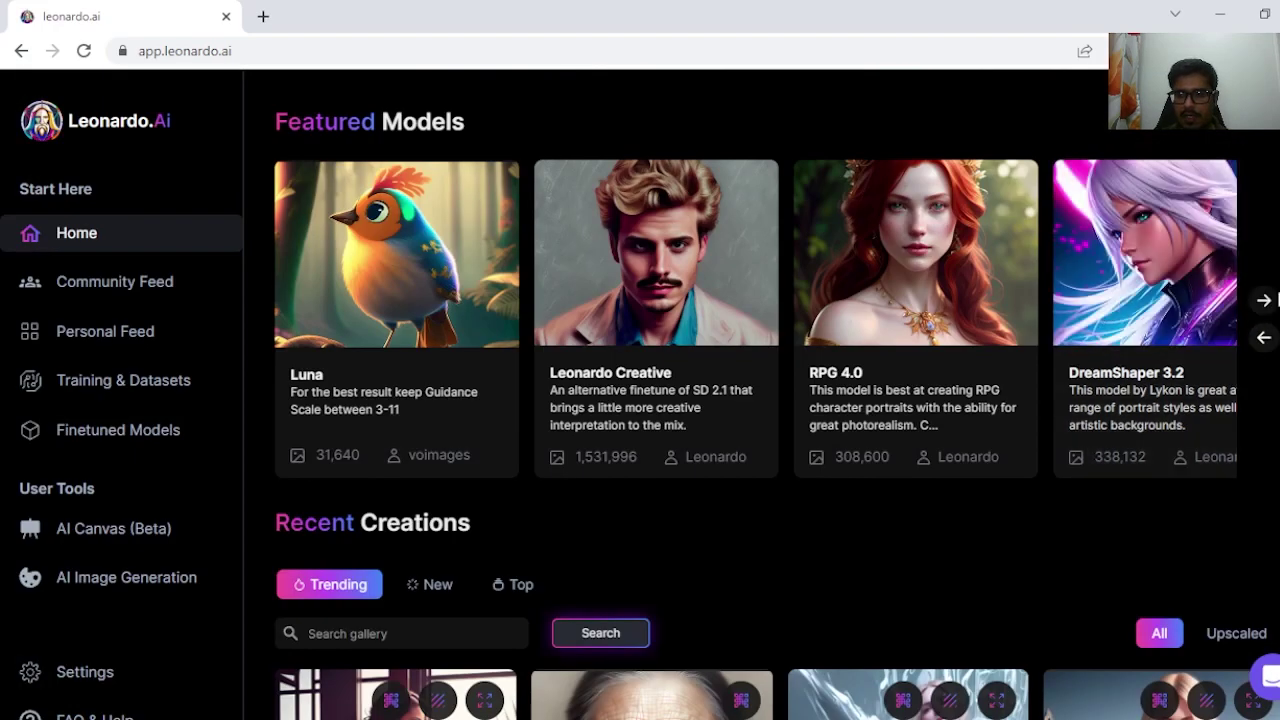
Step: Page the carousel ahead to Character Portraits, Spirit Creatures, Pixel Art and Isometric Fantasy
left_click(1263, 300)
left_click(1263, 300)
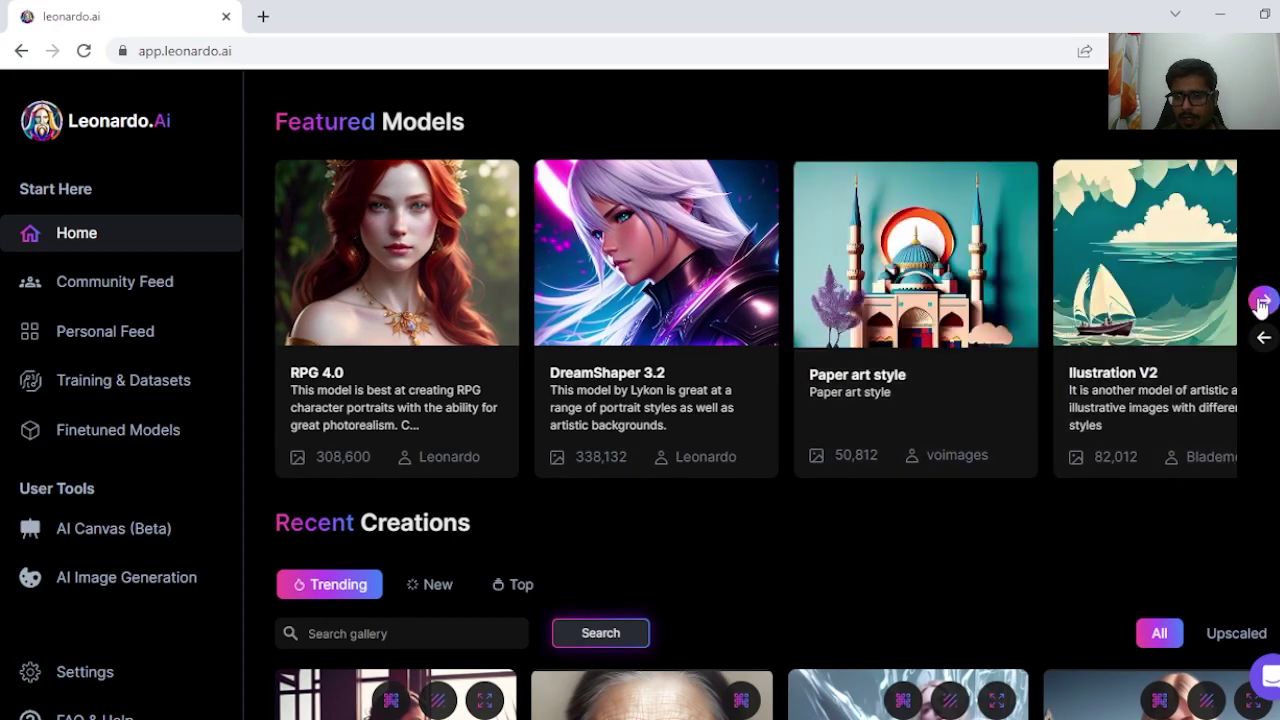
left_click(1263, 300)
left_click(1263, 300)
left_click(1263, 300)
left_click(1263, 300)
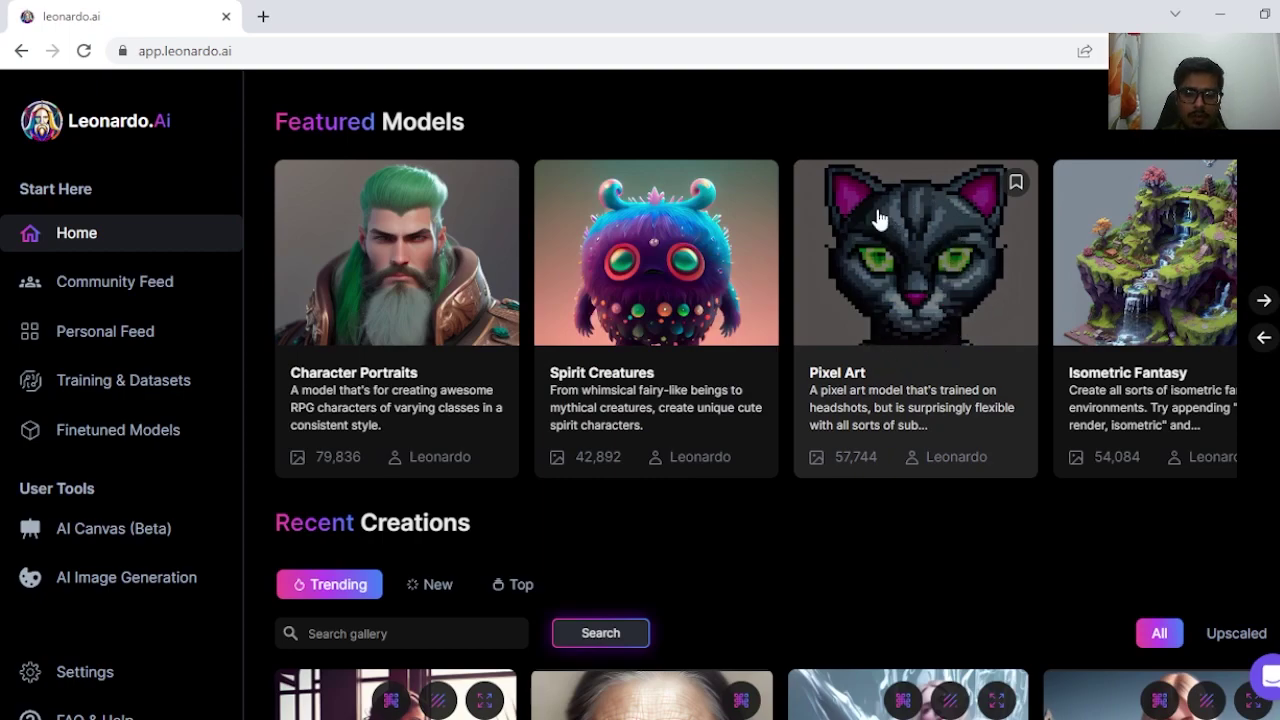
scroll(823, 249, "down", 3)
scroll(823, 249, "up", 3)
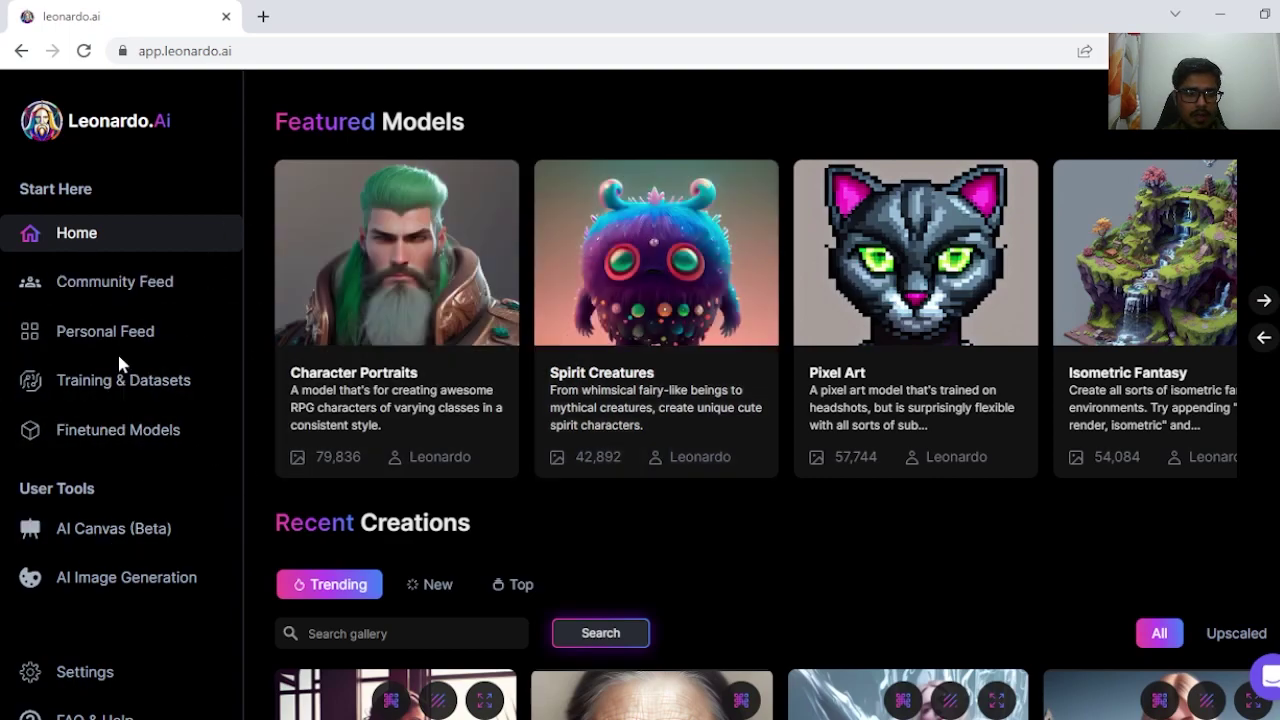
Step: Briefly open the AI Canvas editor, then switch to the AI Image Generation page
left_click(110, 528)
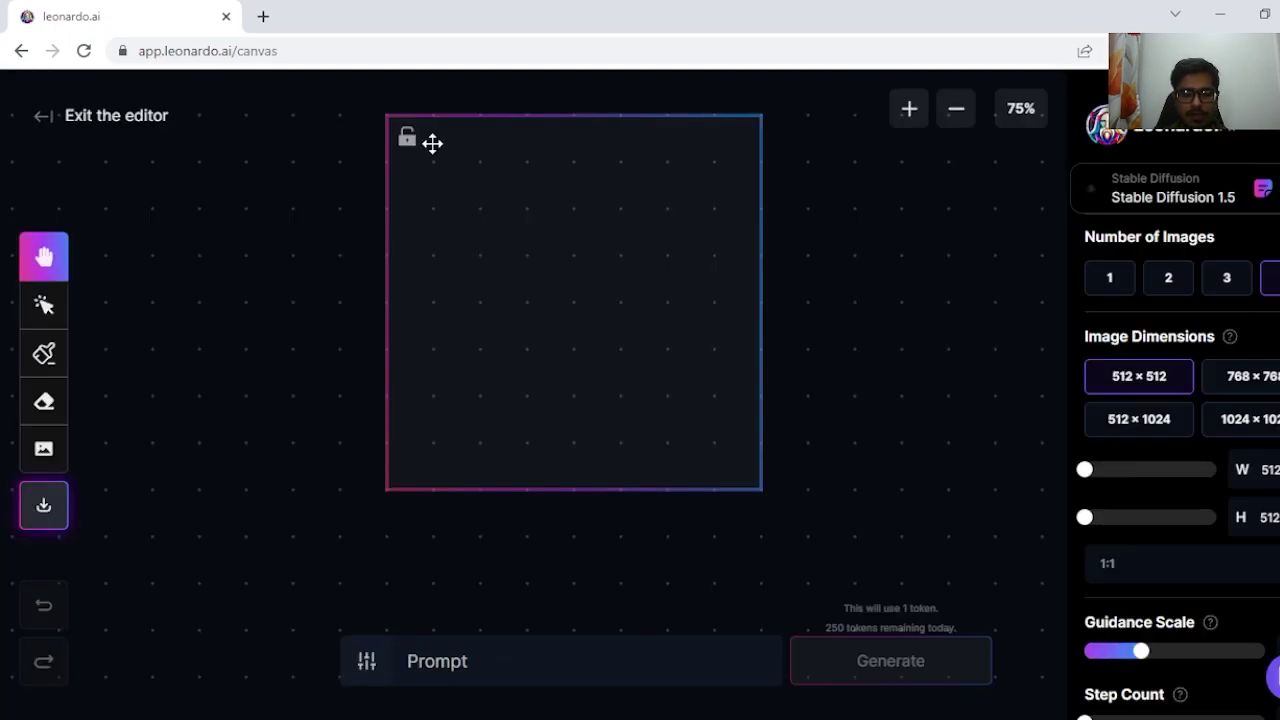
left_click(116, 115)
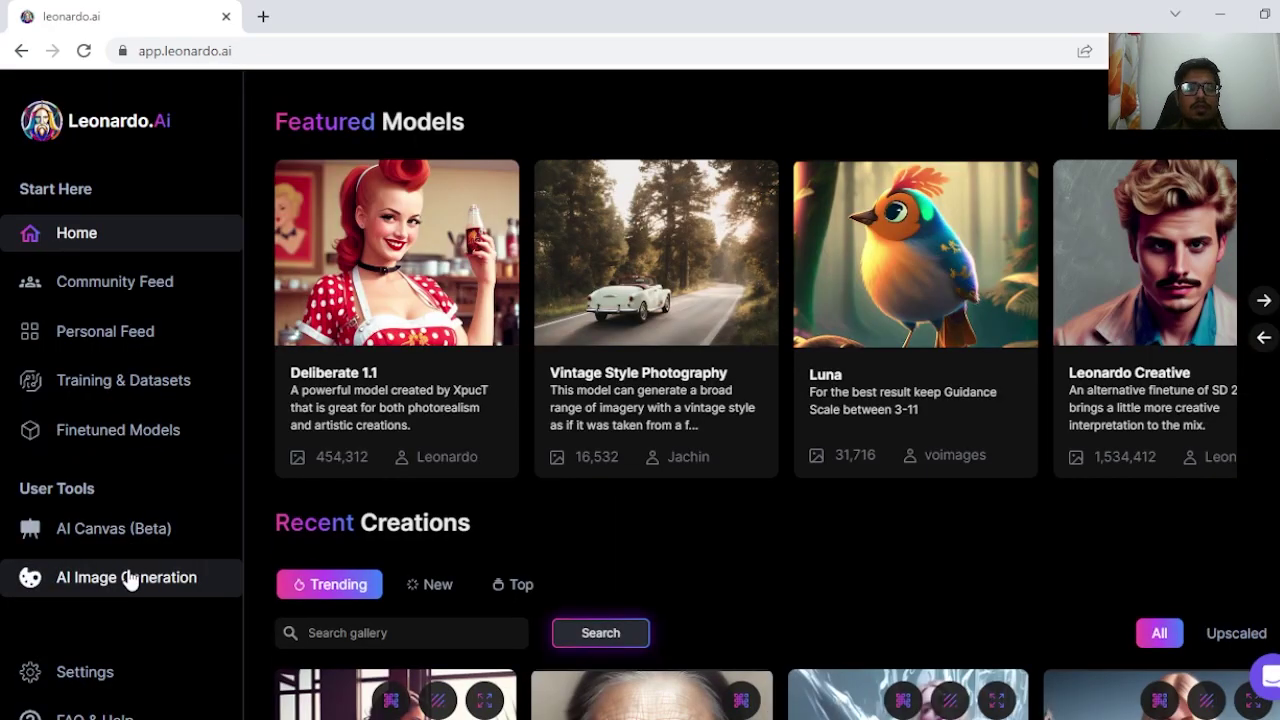
left_click(128, 578)
Step: Scroll the feed to the four 640 × 832 Deliberate 1.1 'portrait of superman and lex' images
scroll(443, 209, "down", 3)
scroll(443, 219, "down", 15)
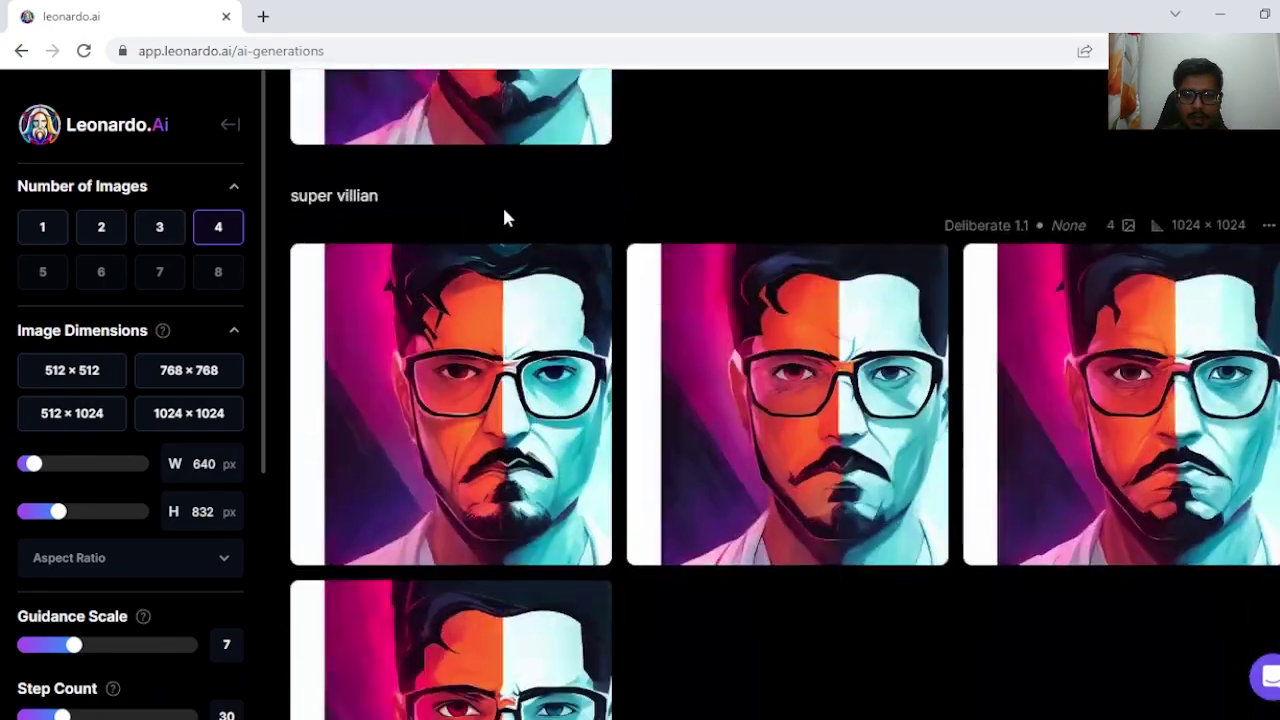
scroll(922, 305, "down", 20)
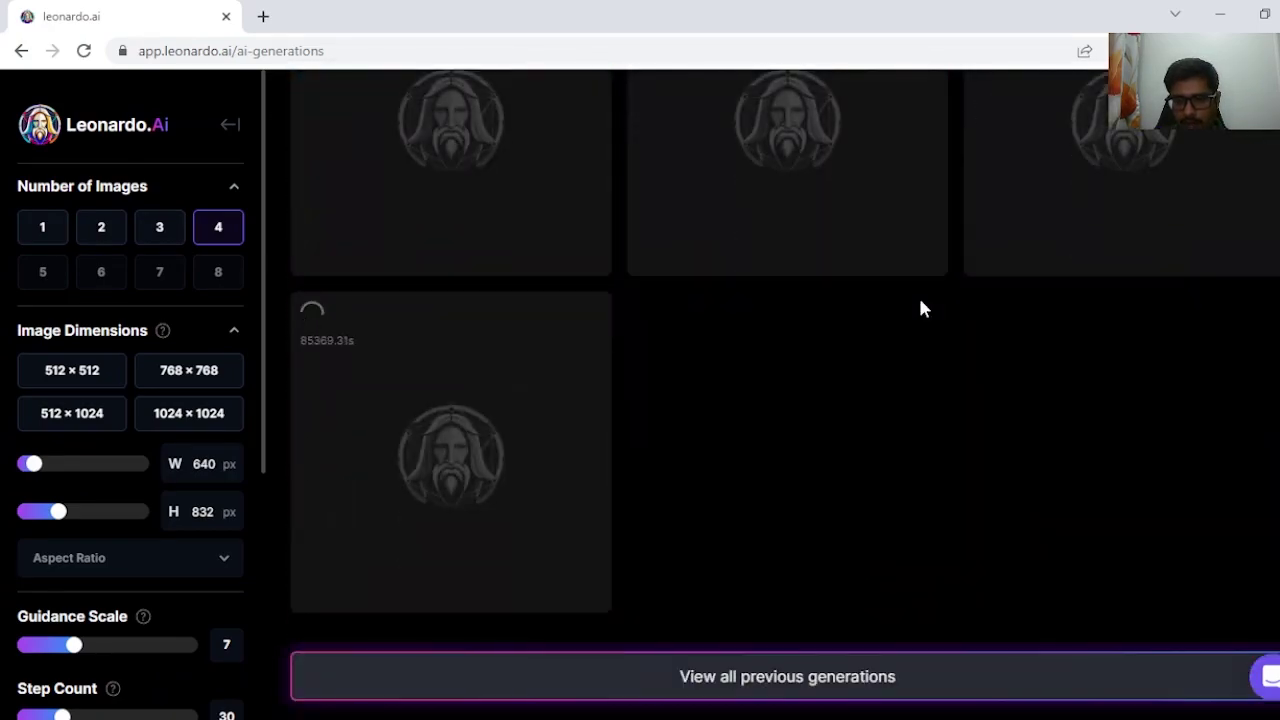
scroll(918, 310, "up", 5)
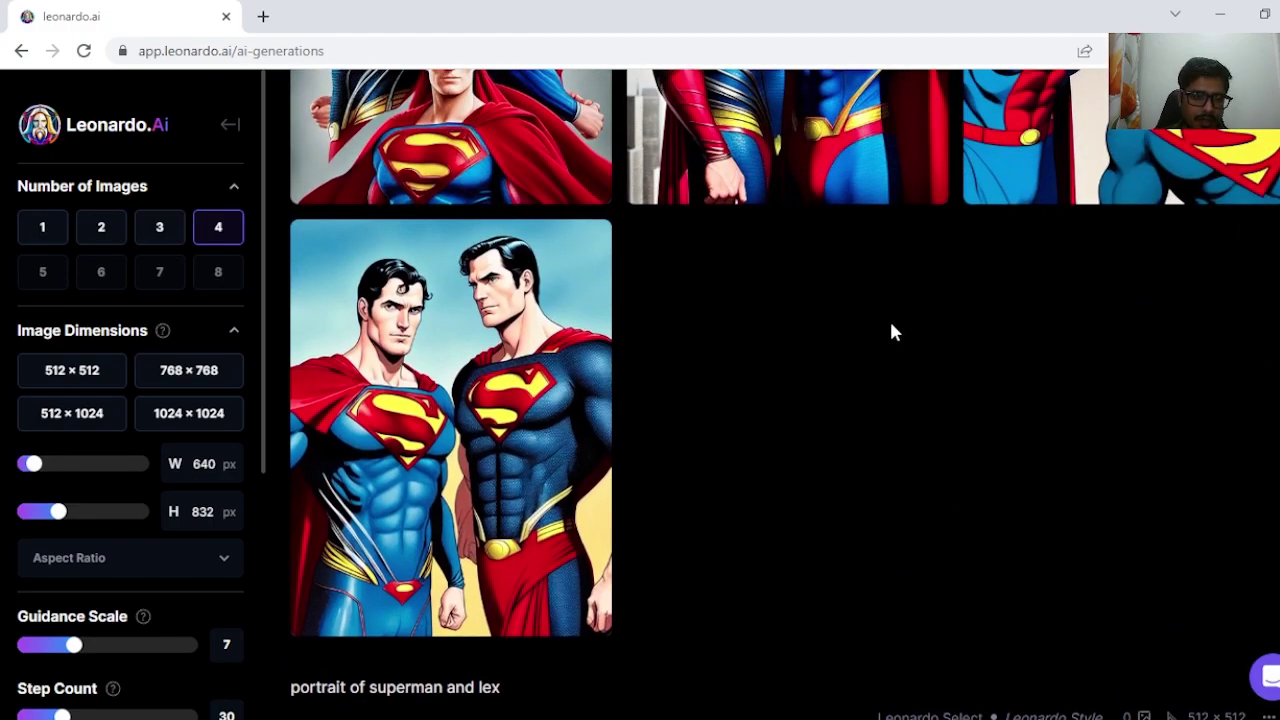
scroll(889, 325, "down", 4)
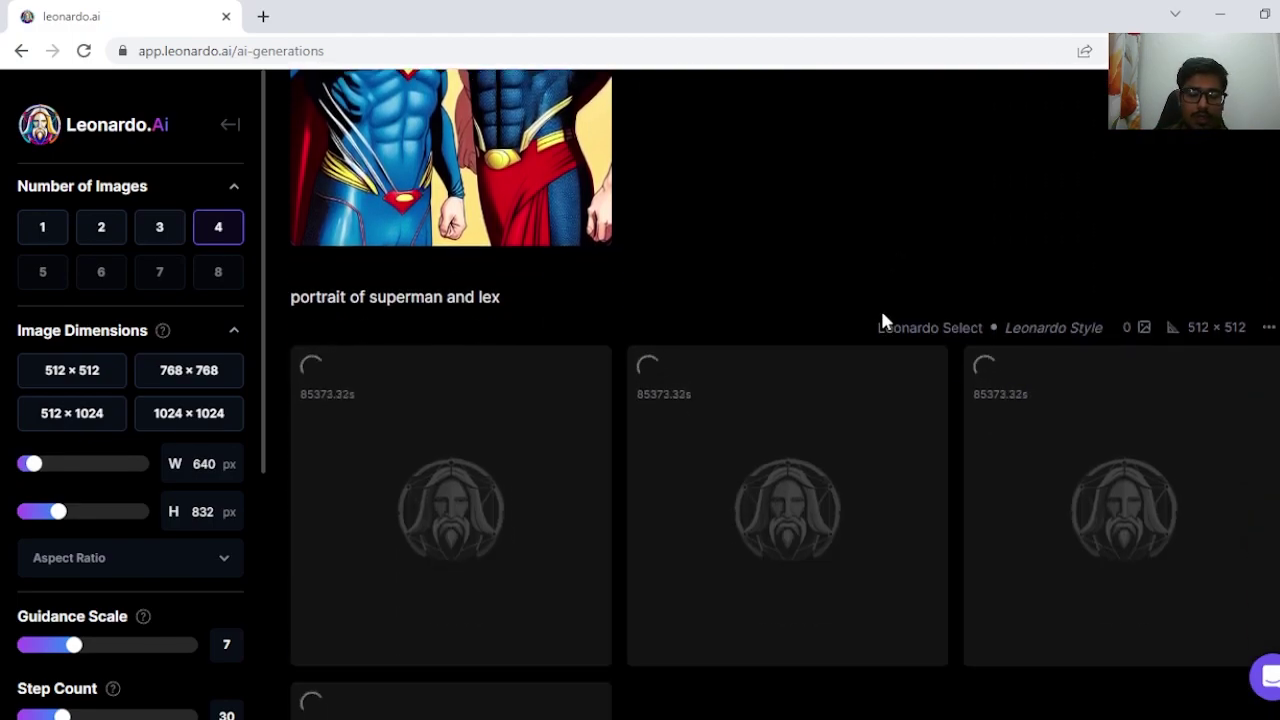
scroll(694, 267, "down", 2)
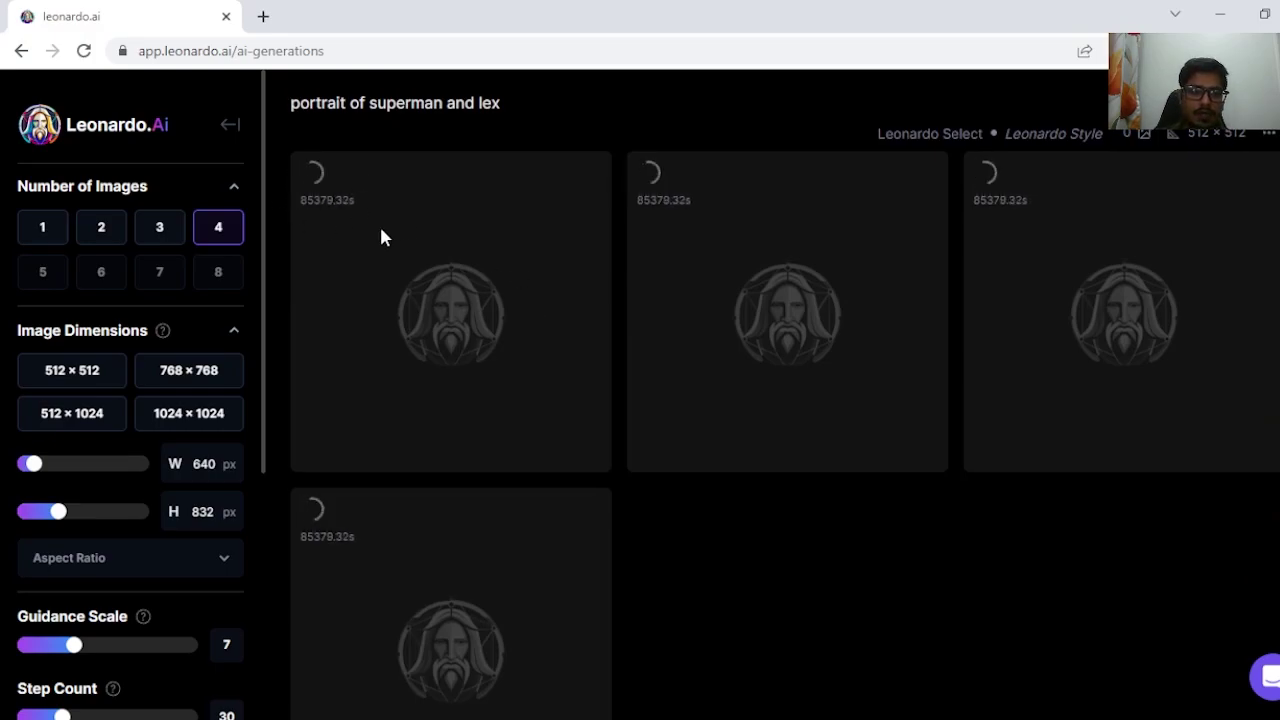
scroll(416, 260, "up", 1)
scroll(420, 265, "up", 3)
scroll(470, 290, "down", 5)
scroll(570, 305, "up", 5)
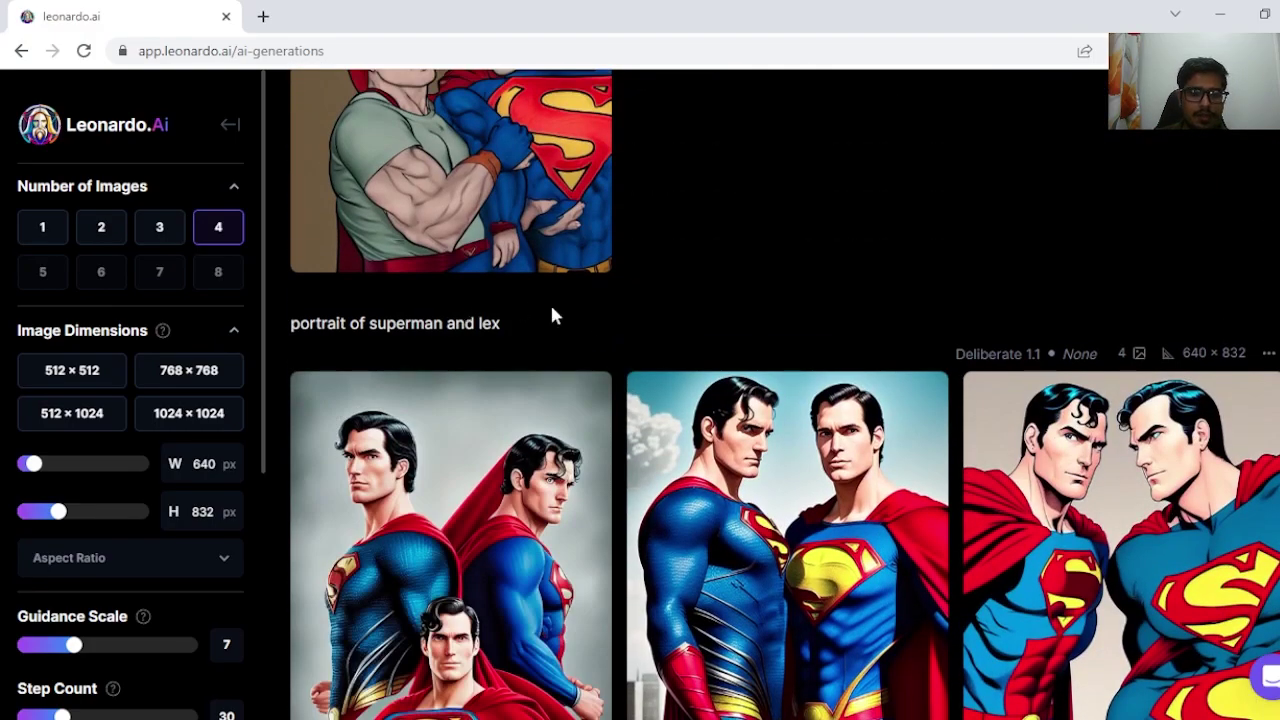
scroll(590, 323, "down", 1)
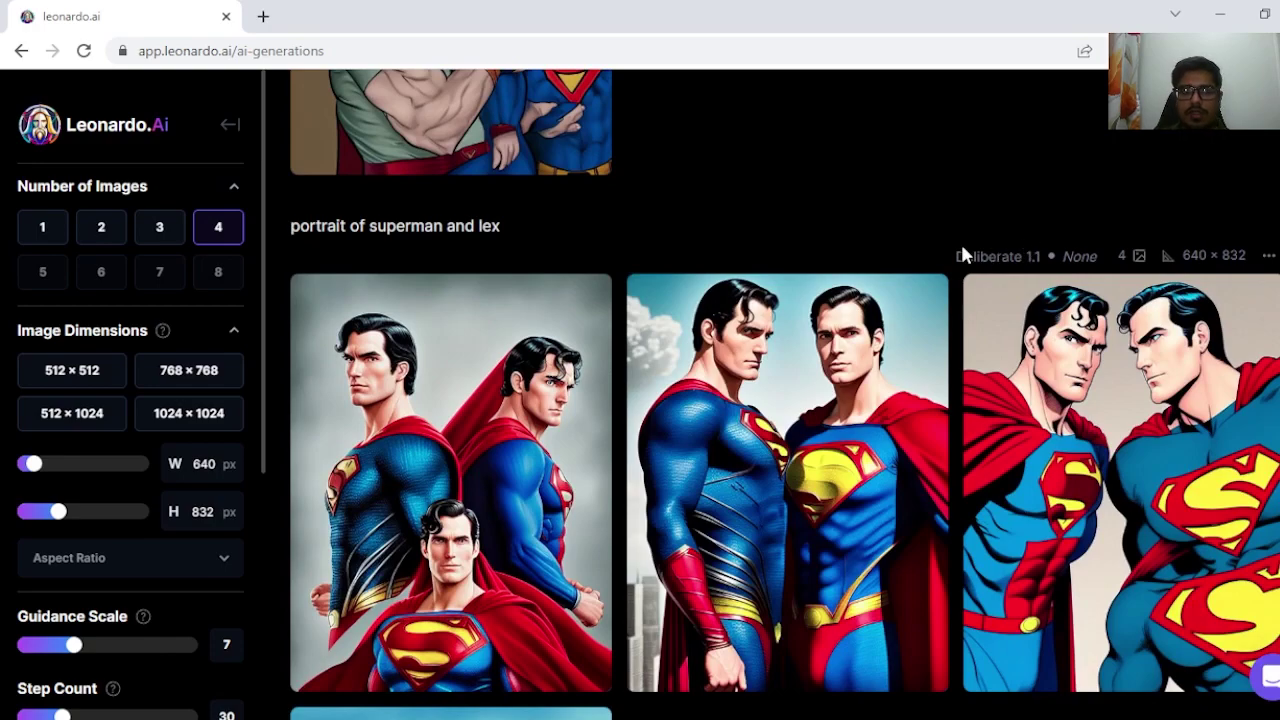
mouse_move(800, 330)
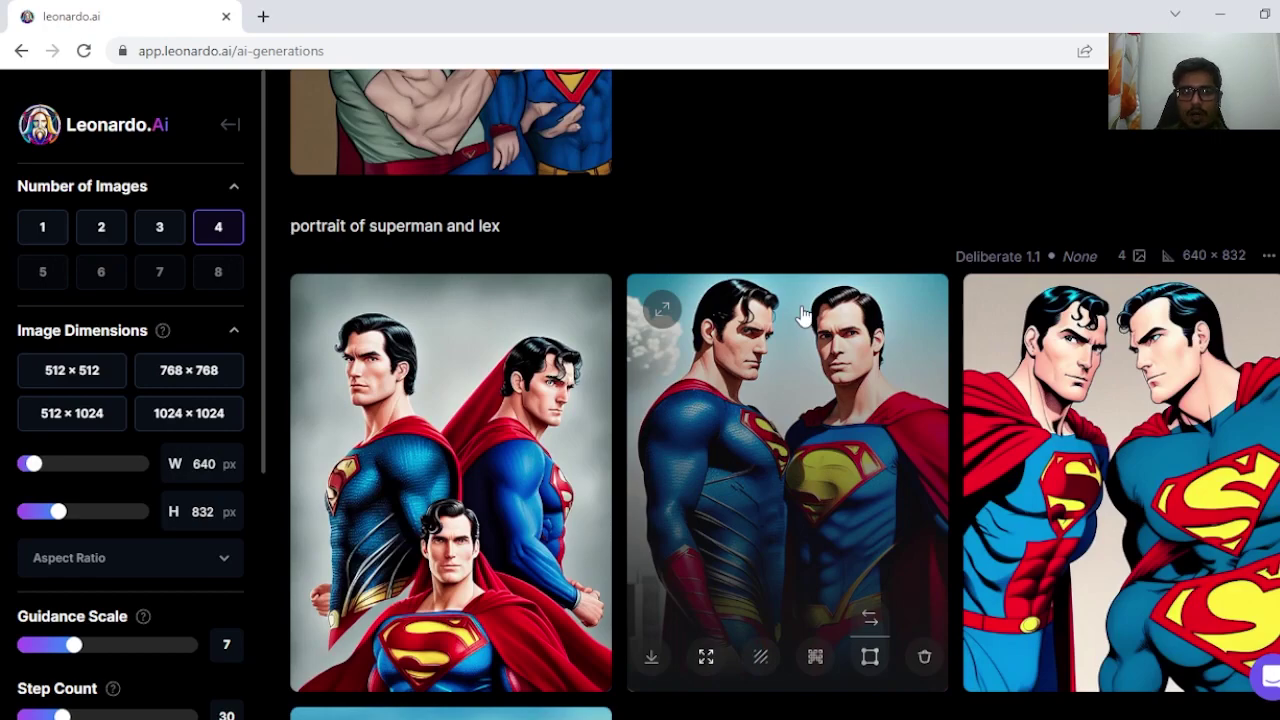
Step: Compare the older superman and lex generations and highlight part of their prompt
scroll(663, 323, "down", 2)
scroll(1037, 220, "up", 2)
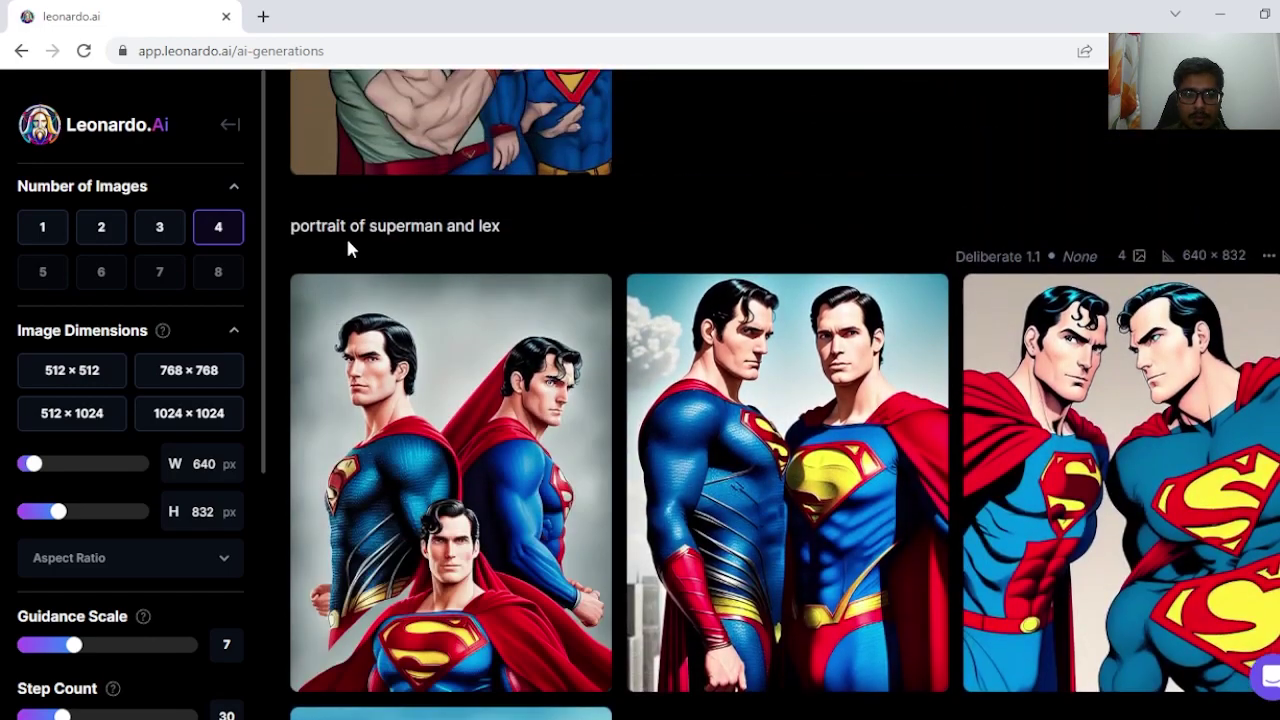
left_click_drag(347, 228, 517, 229)
scroll(517, 229, "down", 3)
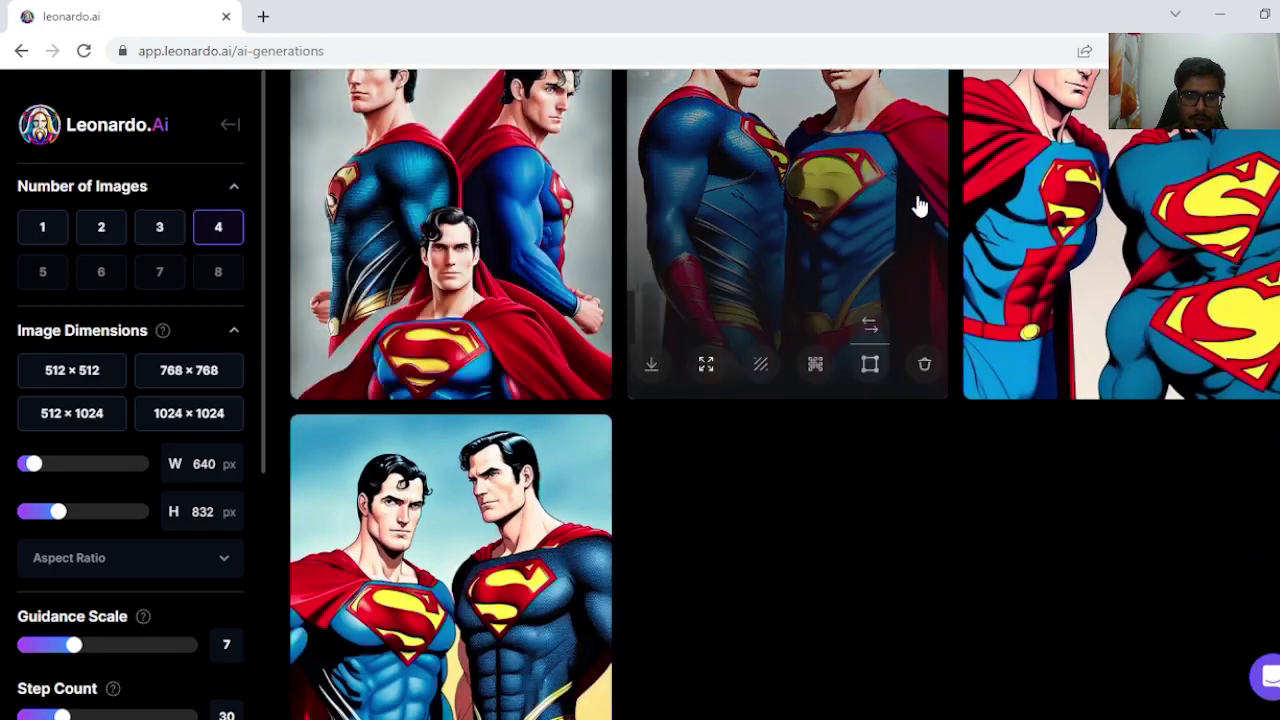
scroll(752, 187, "up", 6)
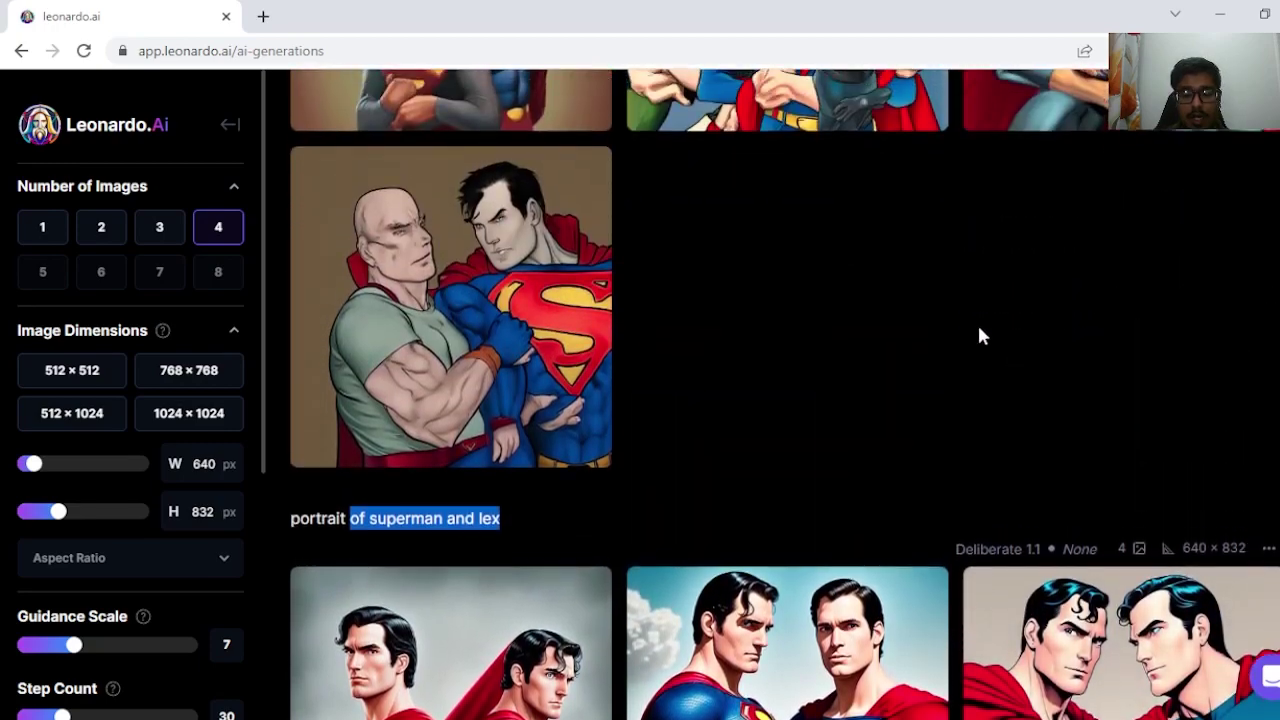
scroll(660, 350, "up", 5)
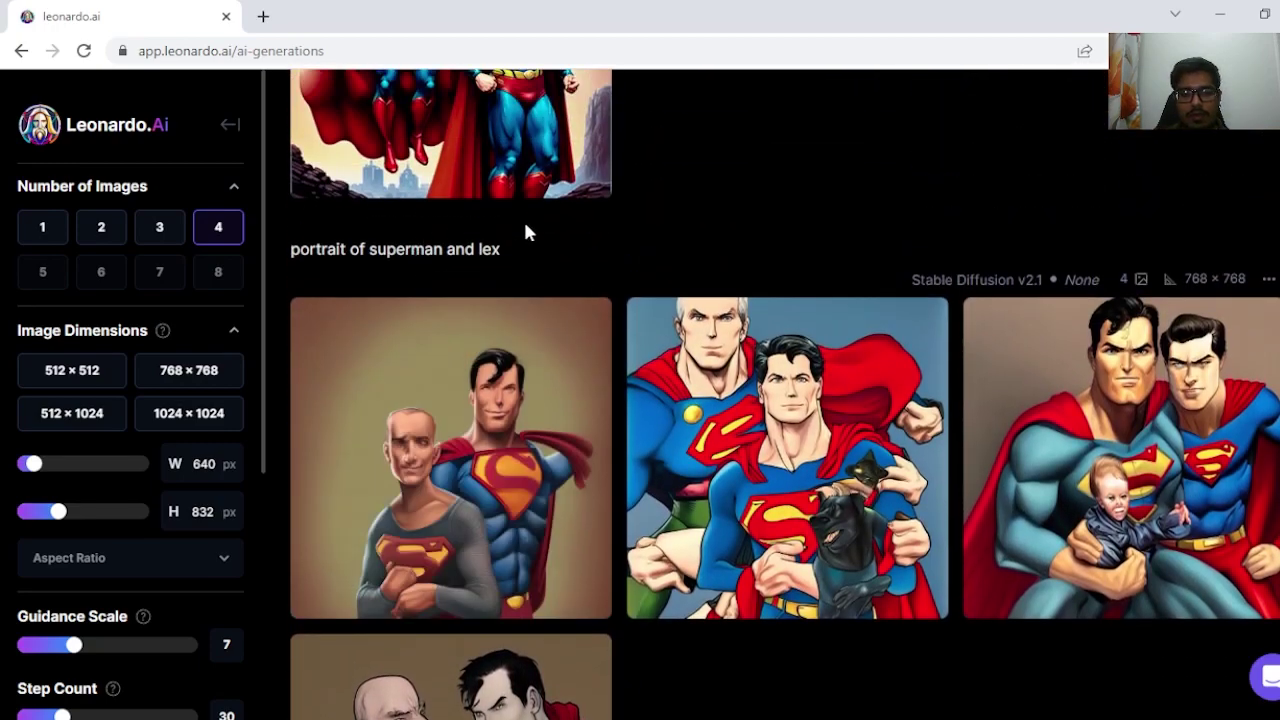
scroll(923, 306, "down", 2)
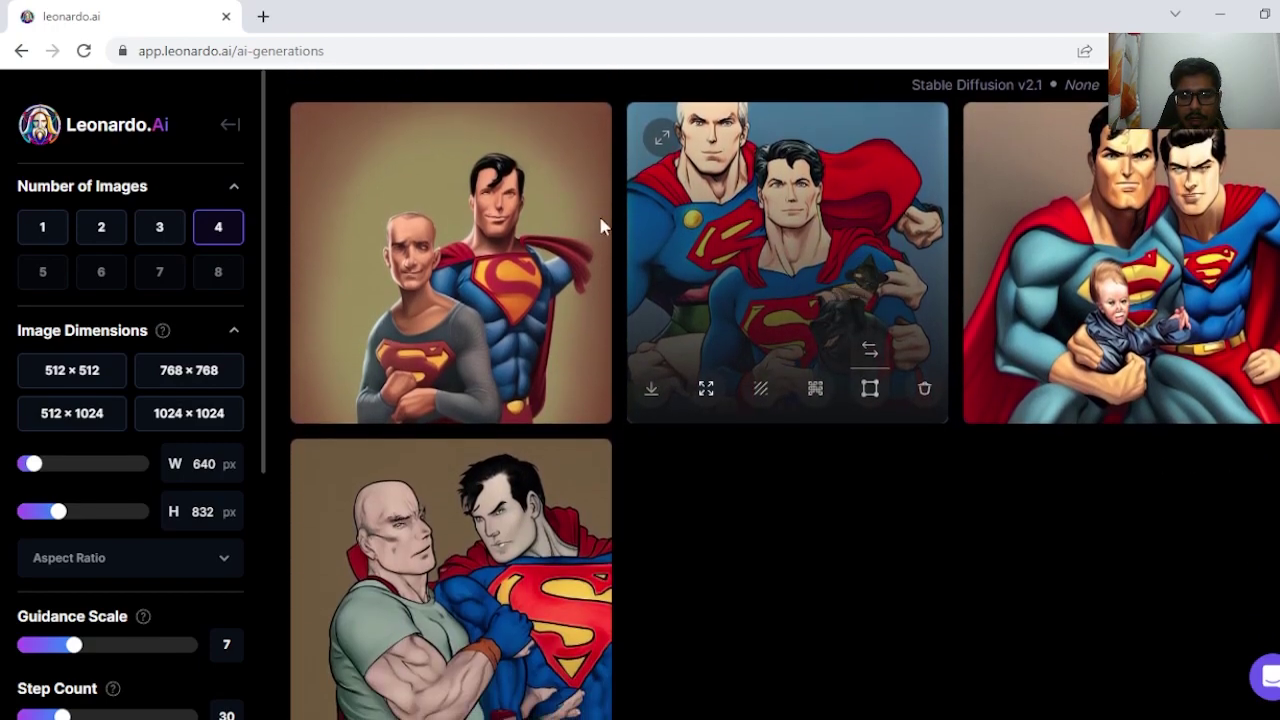
scroll(954, 269, "down", 5)
scroll(593, 495, "up", 4)
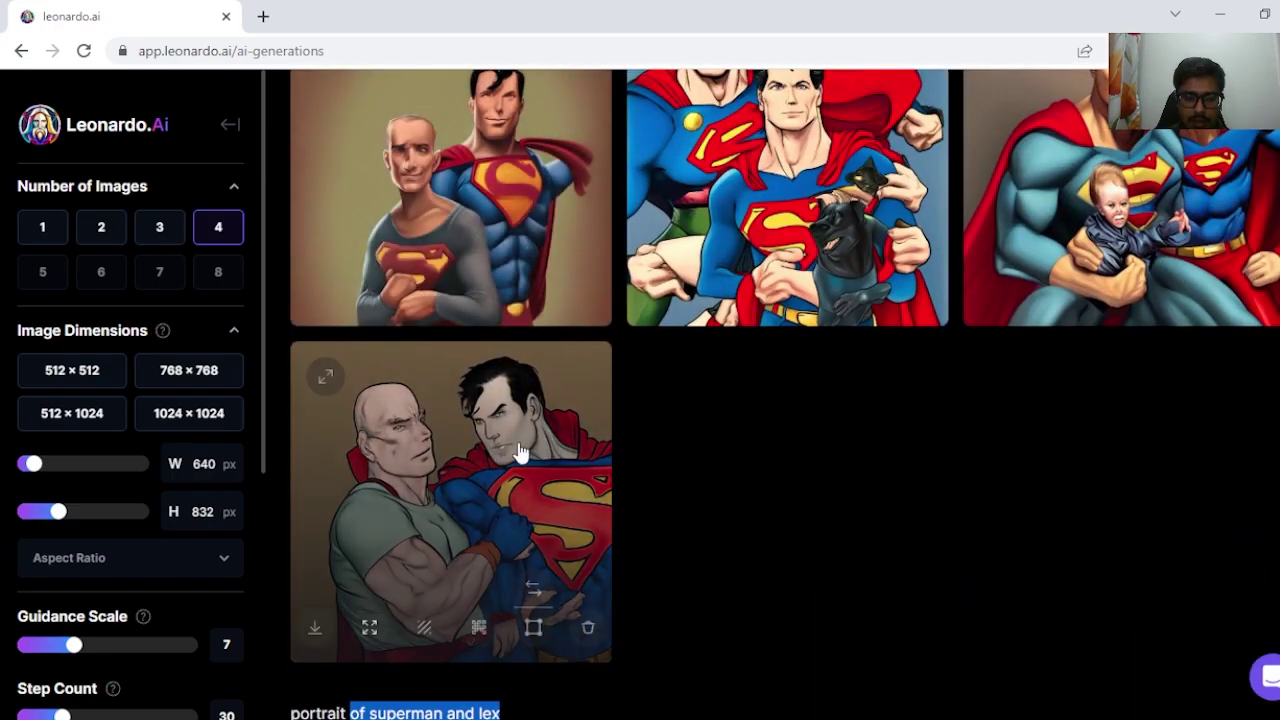
scroll(508, 451, "down", 4)
scroll(524, 318, "up", 2)
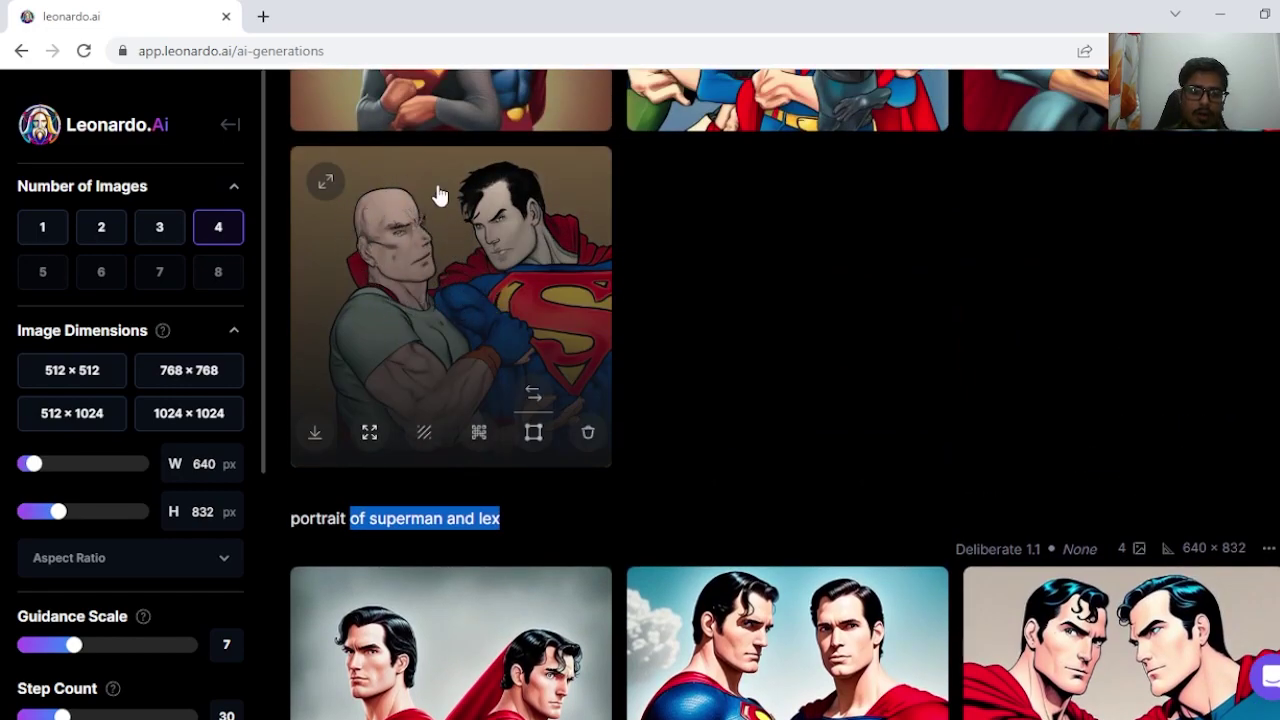
Step: Bring the Leonardo Signature set of four 768 × 768 superman and lex images into view
scroll(441, 293, "down", 5)
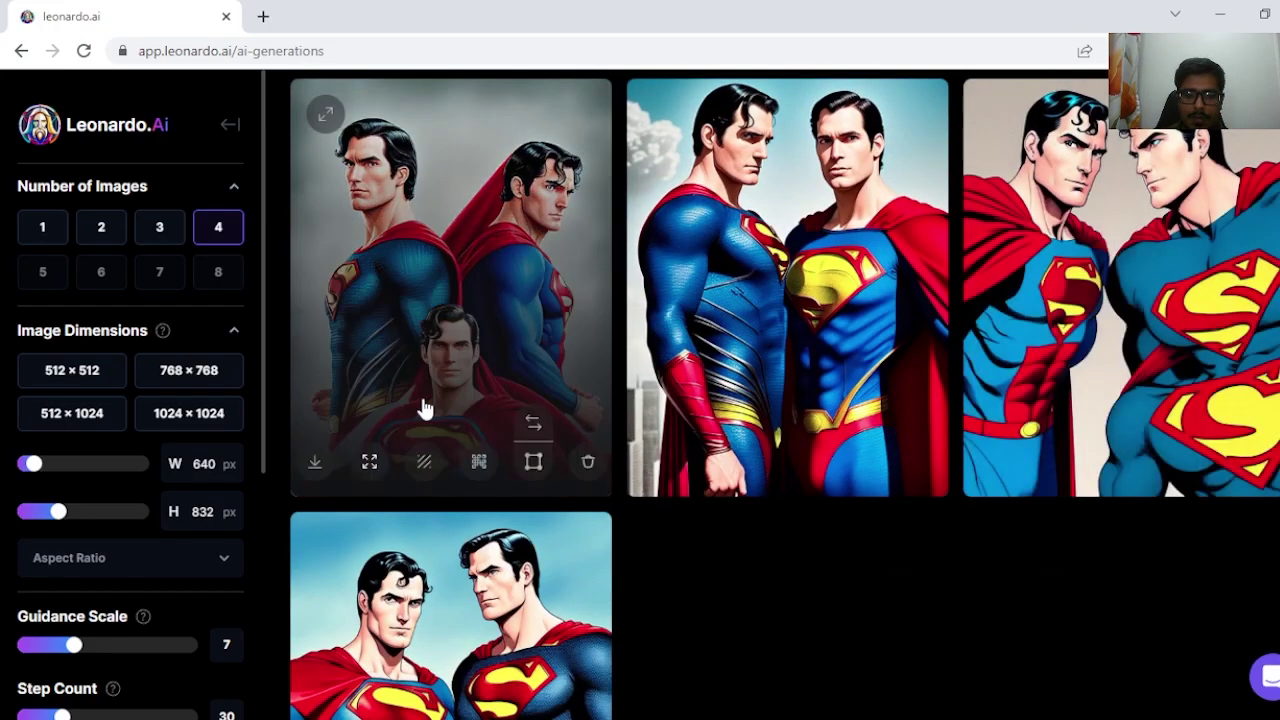
scroll(423, 406, "down", 3)
scroll(783, 410, "up", 7)
scroll(637, 374, "down", 2)
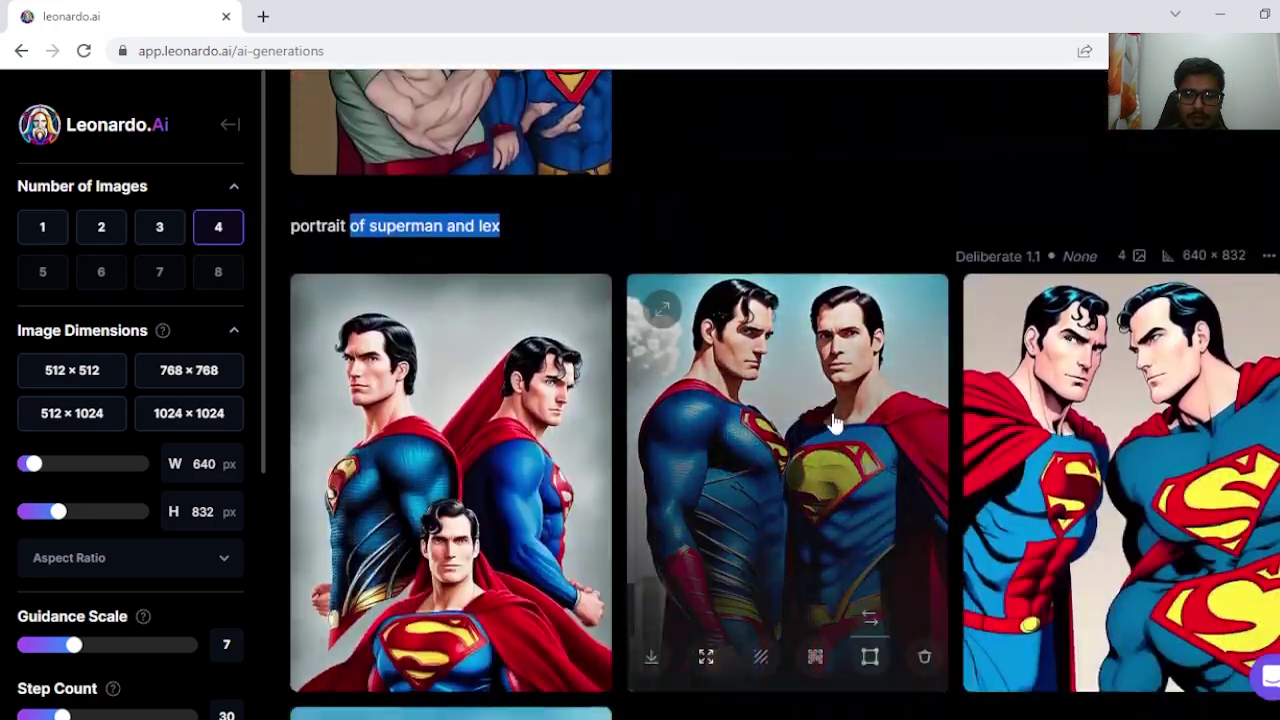
scroll(820, 480, "up", 4)
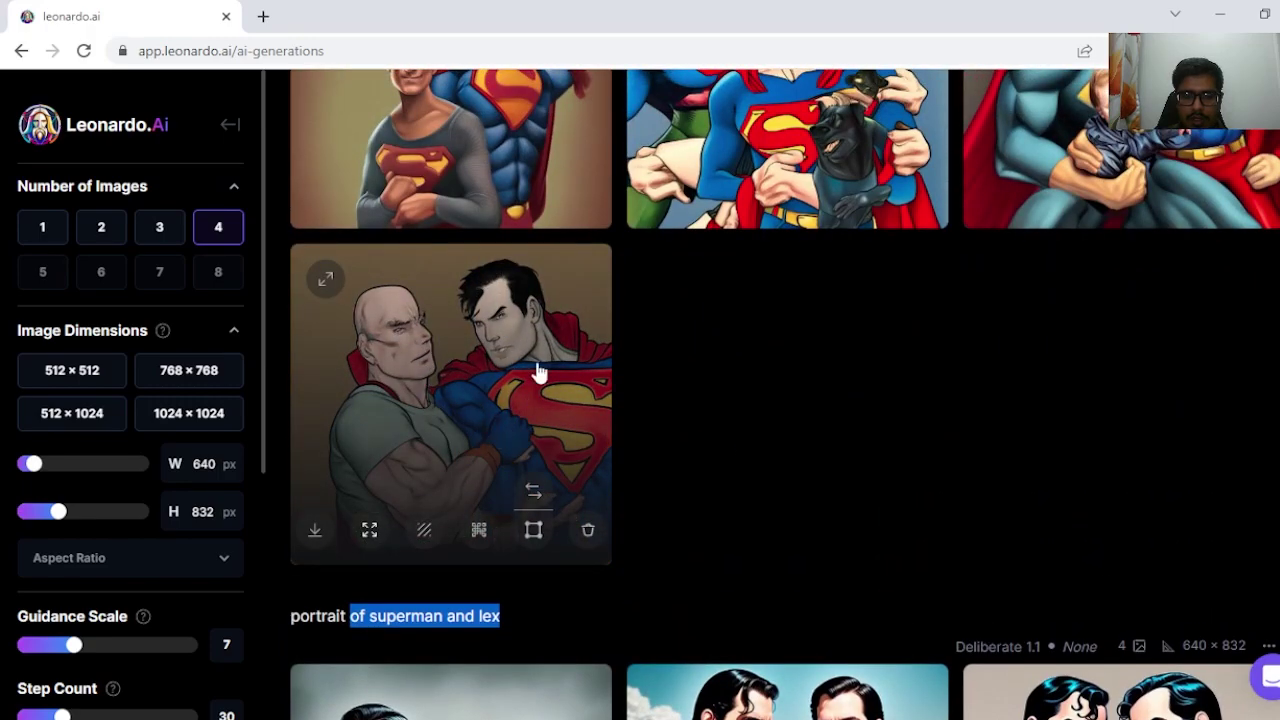
scroll(517, 306, "down", 3)
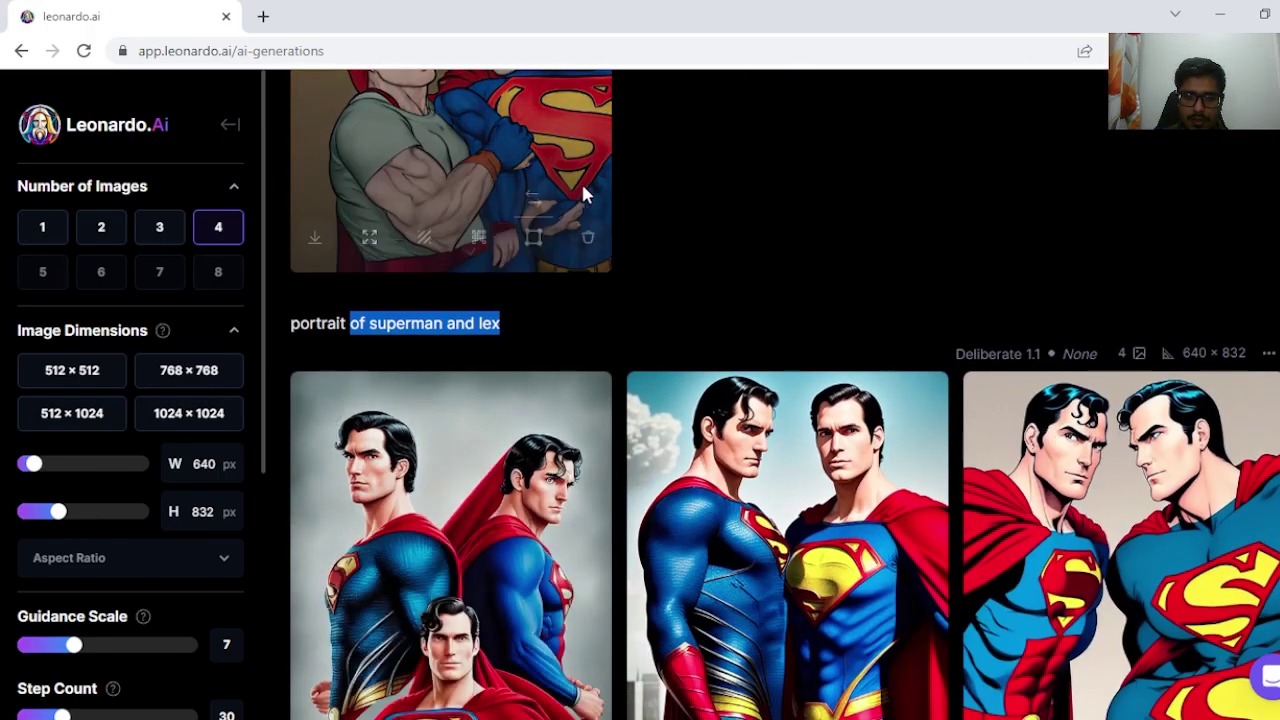
scroll(609, 505, "up", 3)
scroll(706, 517, "up", 15)
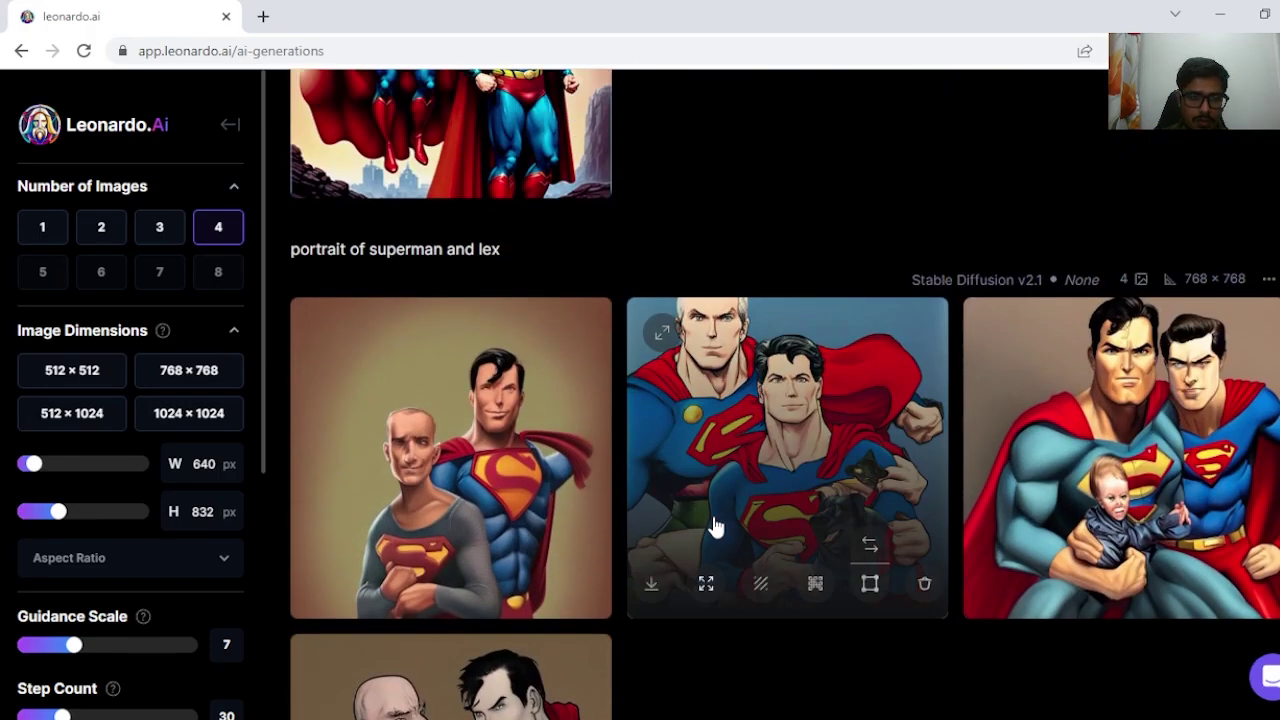
scroll(730, 525, "down", 3)
scroll(762, 494, "up", 7)
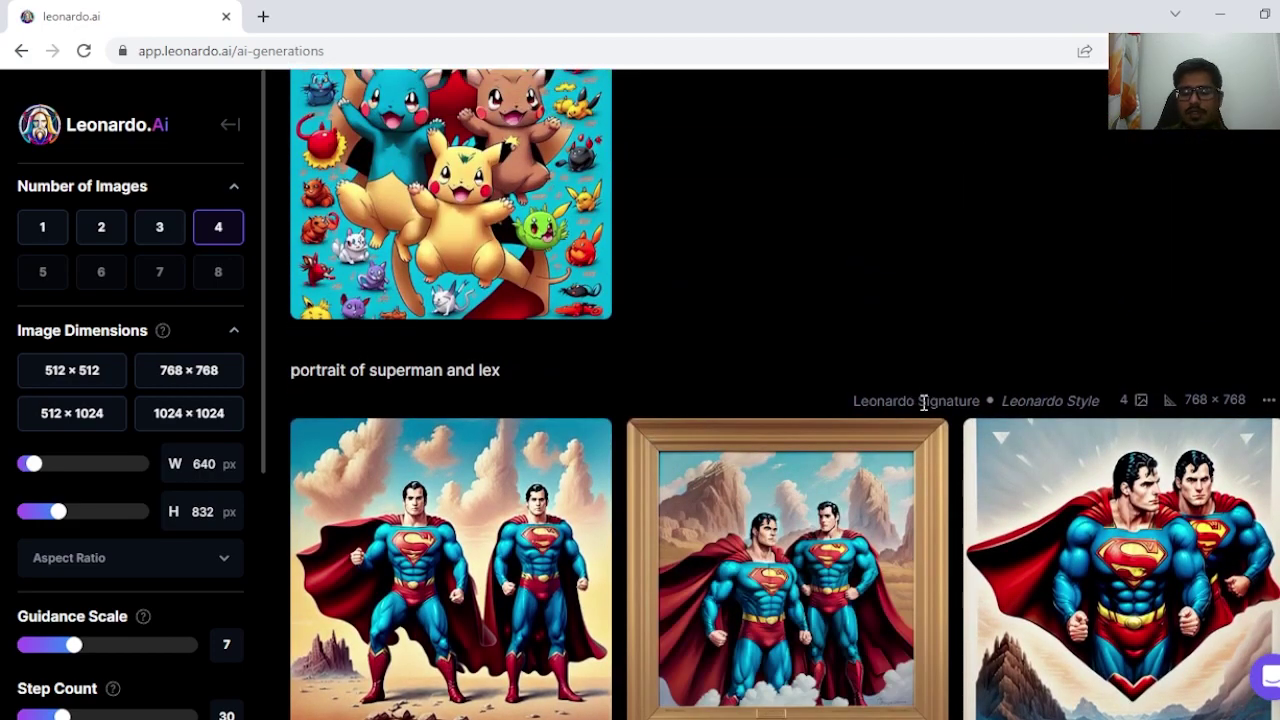
scroll(880, 300, "down", 3)
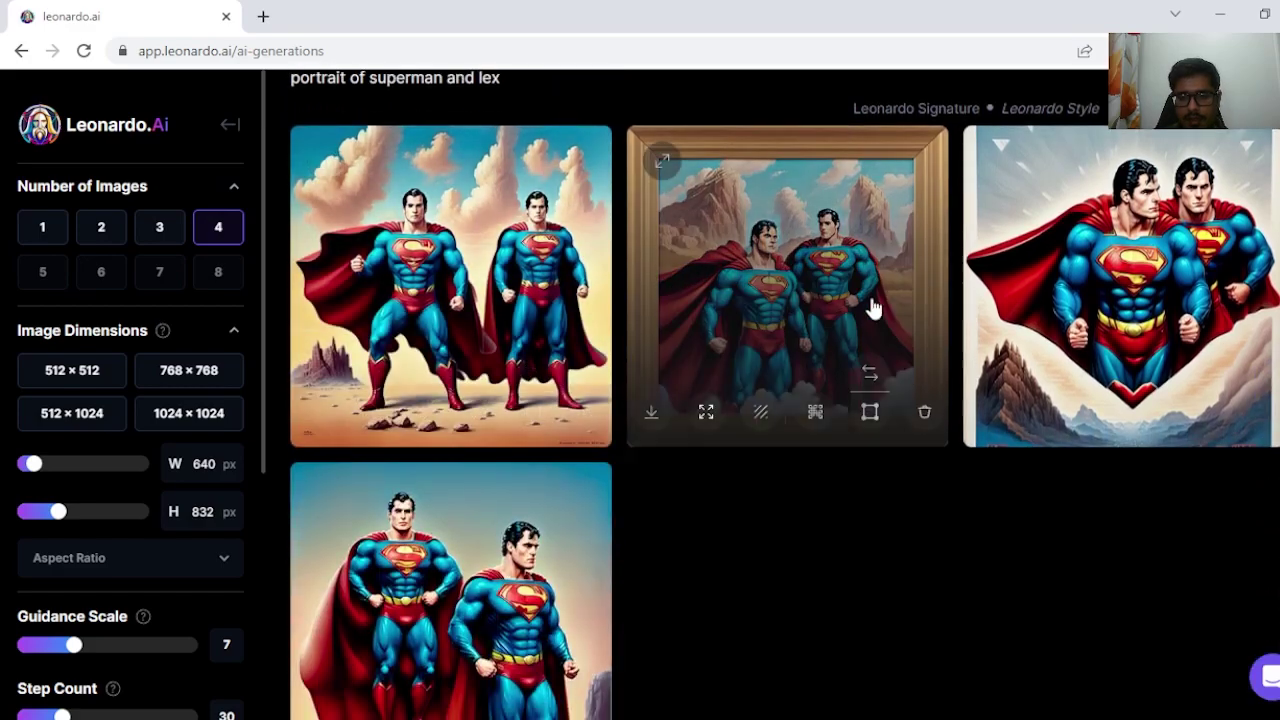
scroll(800, 300, "down", 5)
scroll(722, 295, "down", 8)
scroll(815, 510, "down", 3)
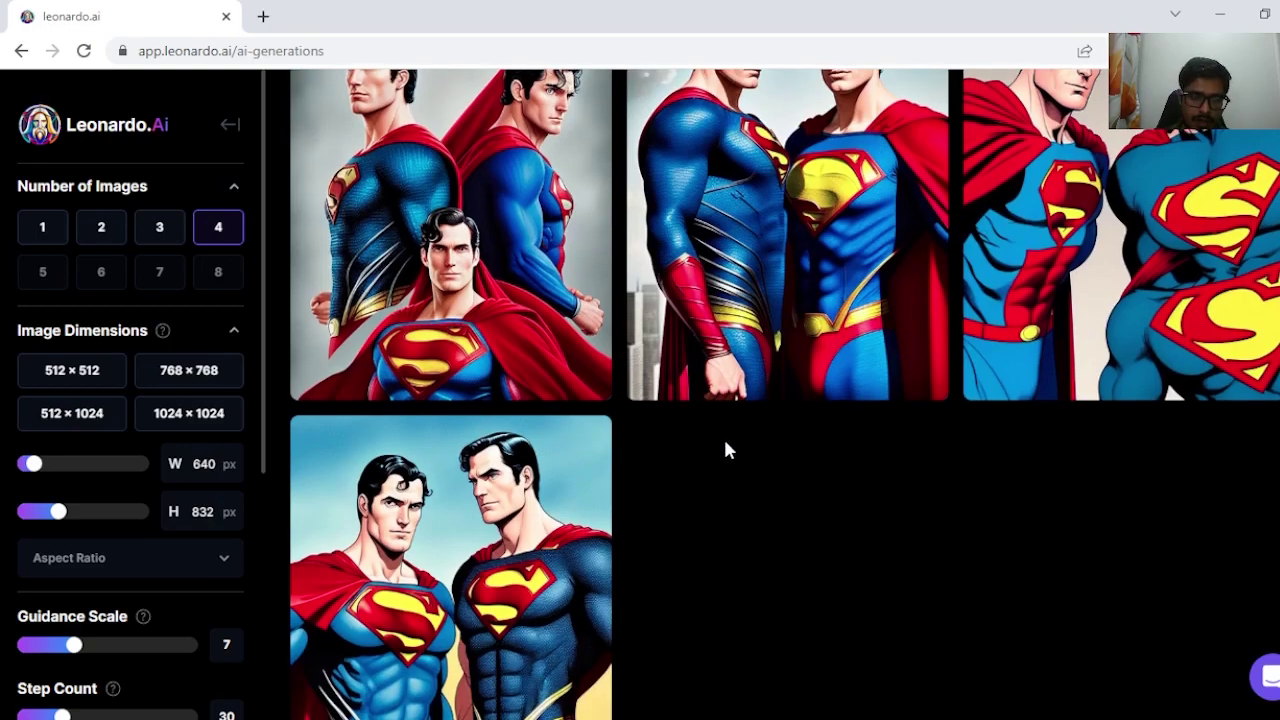
scroll(733, 445, "up", 3)
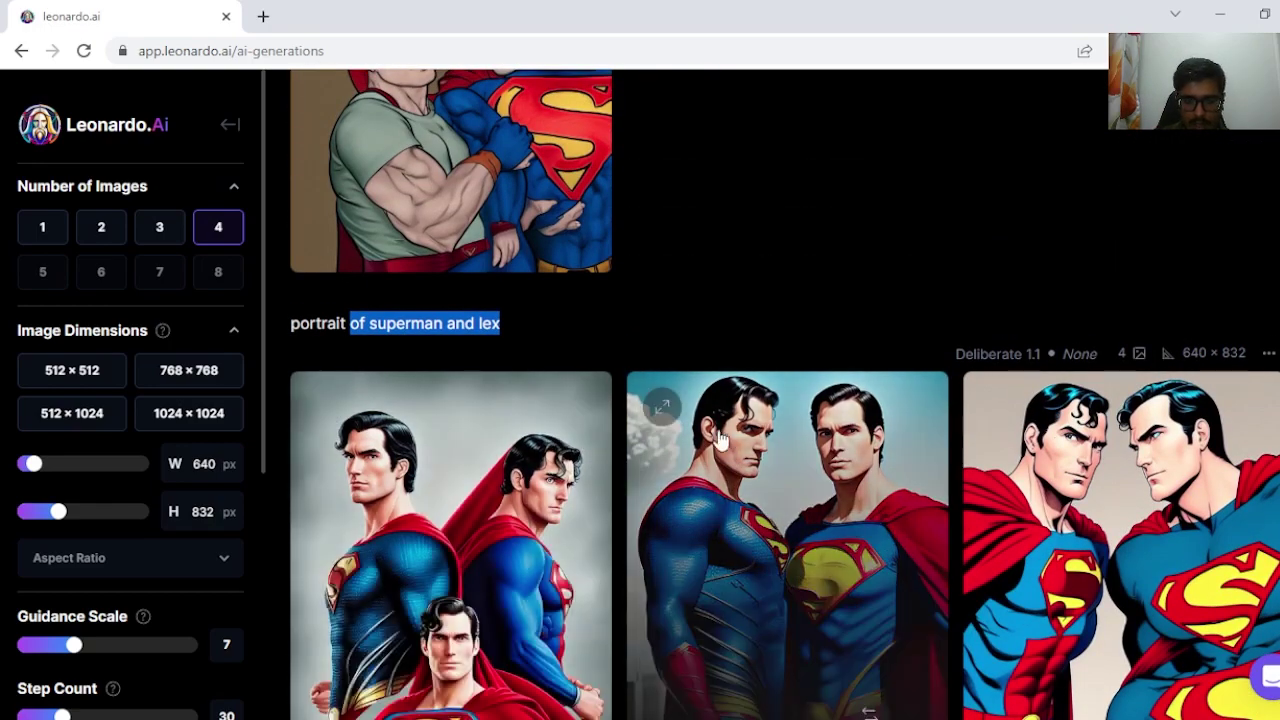
scroll(700, 481, "up", 2)
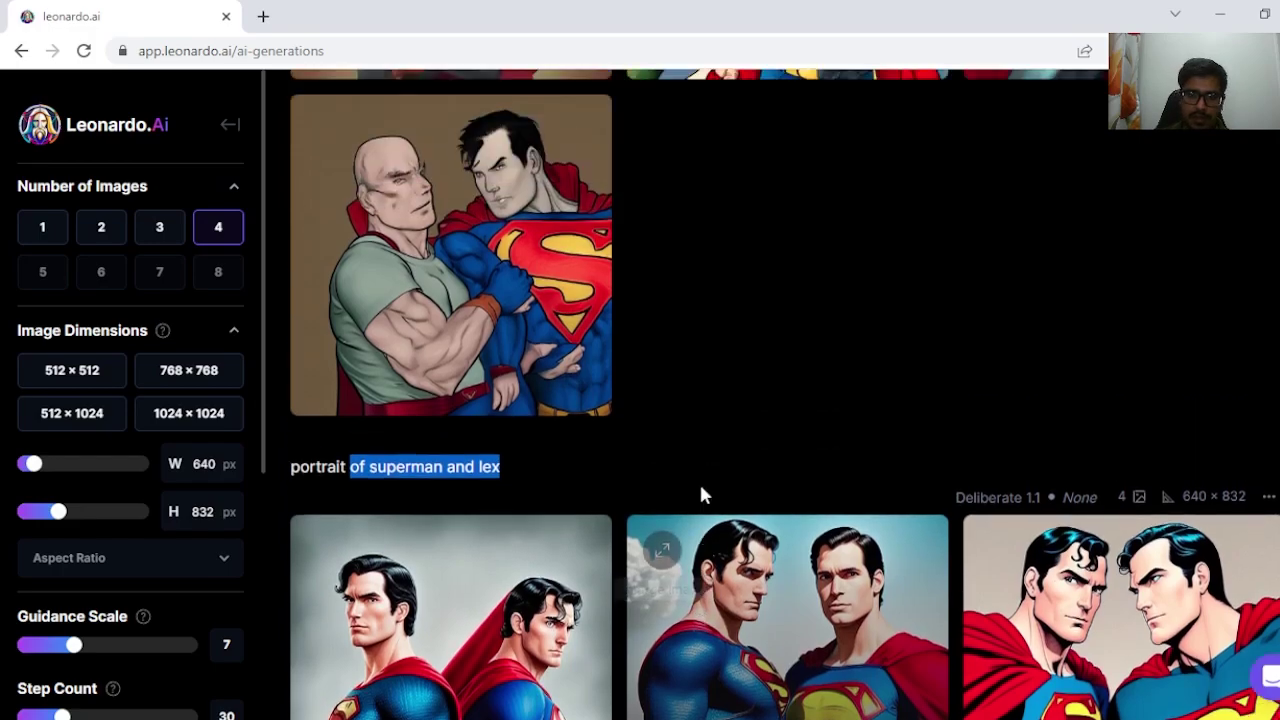
scroll(650, 470, "down", 1)
scroll(636, 465, "down", 1)
scroll(714, 500, "down", 1)
scroll(988, 300, "up", 5)
scroll(990, 338, "up", 12)
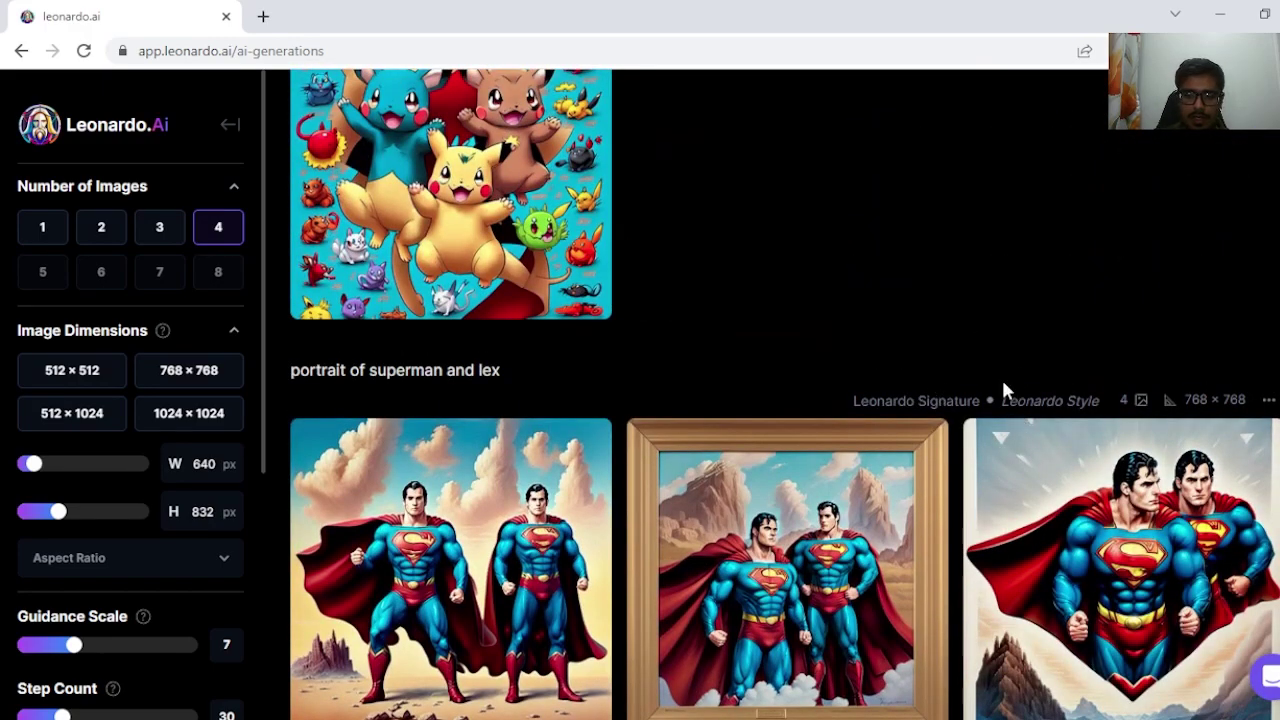
scroll(891, 320, "up", 3)
Step: Upload the portrait into the sidebar's Image to Image box
scroll(935, 380, "down", 3)
scroll(925, 380, "up", 5)
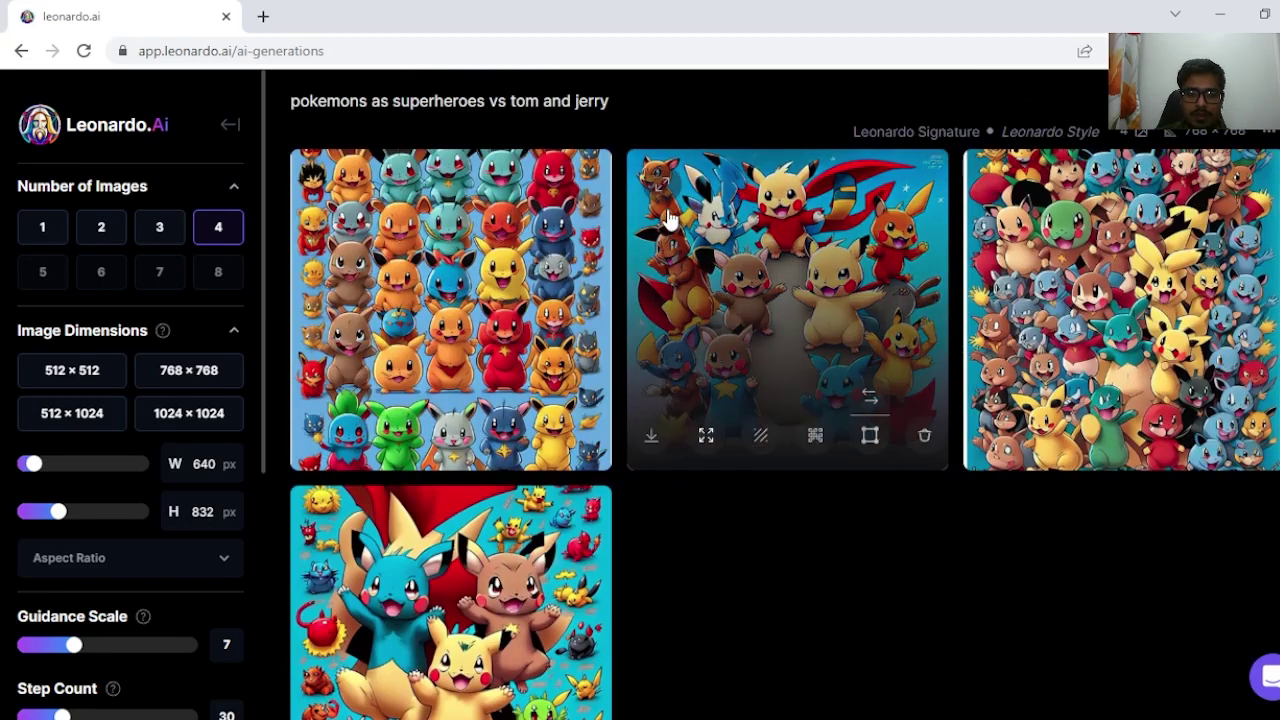
scroll(631, 289, "down", 5)
scroll(960, 400, "up", 5)
scroll(723, 286, "down", 2)
scroll(355, 338, "down", 4)
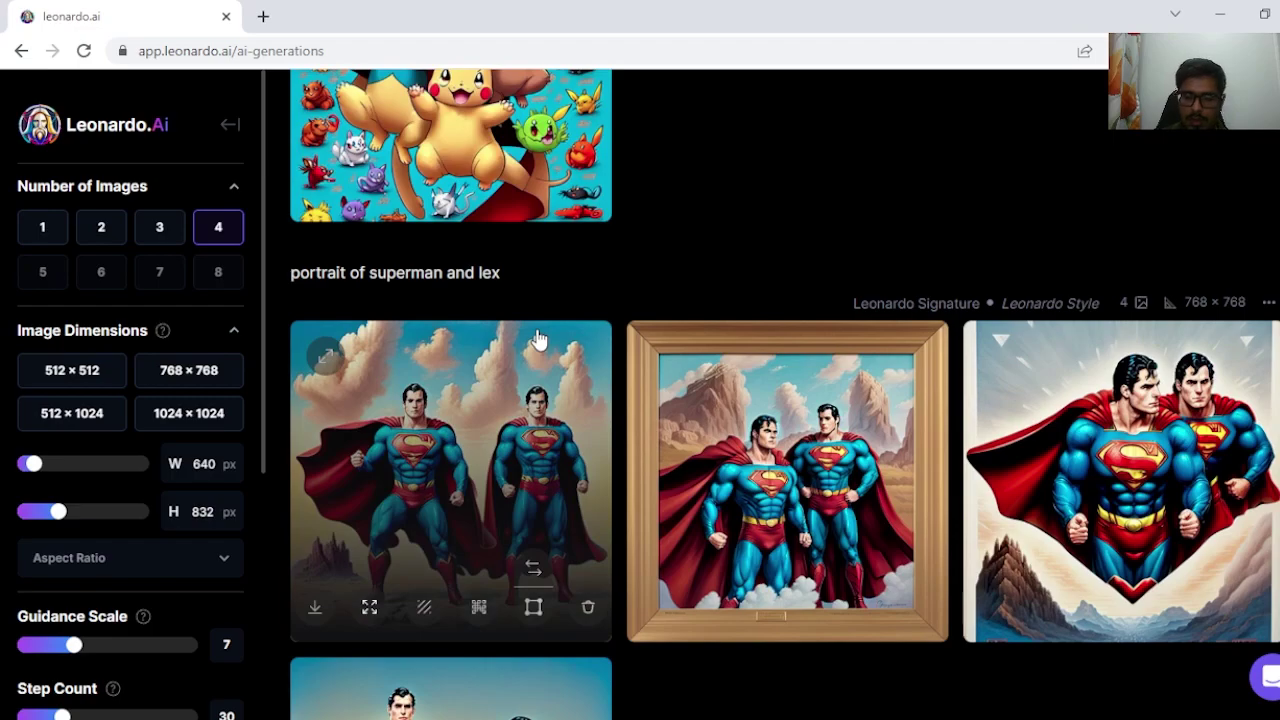
scroll(500, 180, "up", 3)
scroll(443, 363, "up", 4)
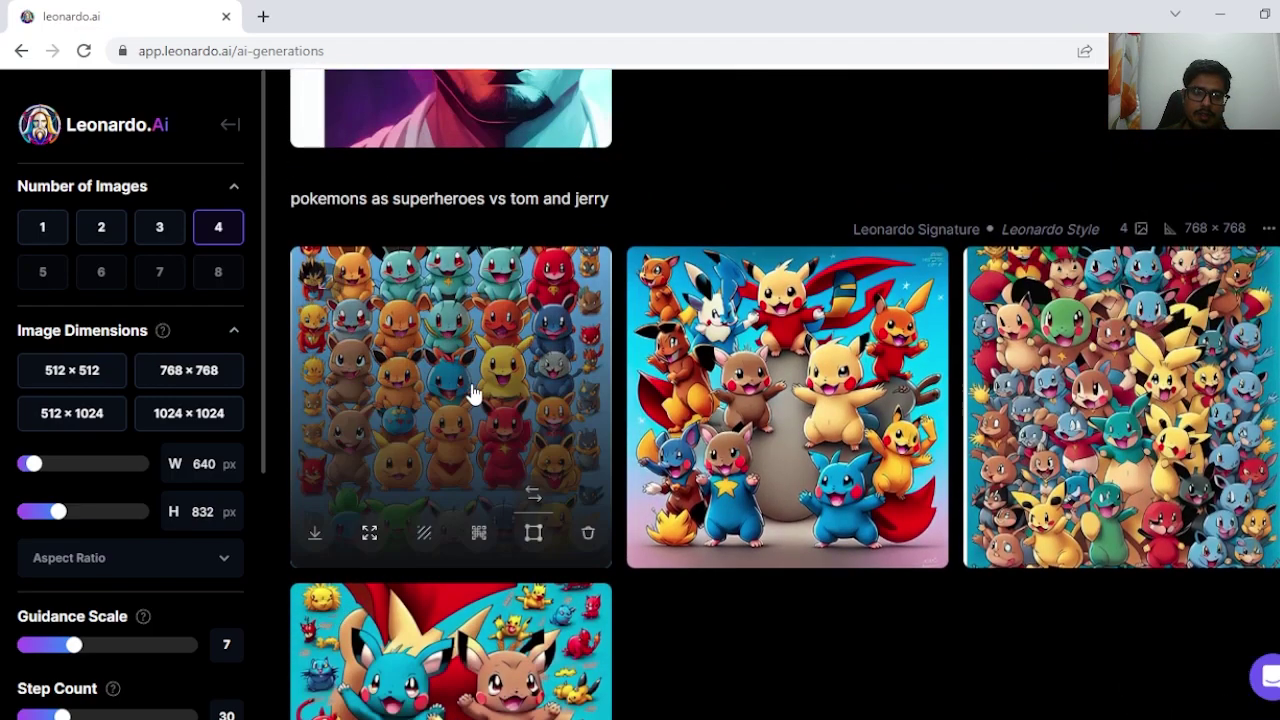
scroll(476, 388, "up", 3)
scroll(476, 386, "down", 3)
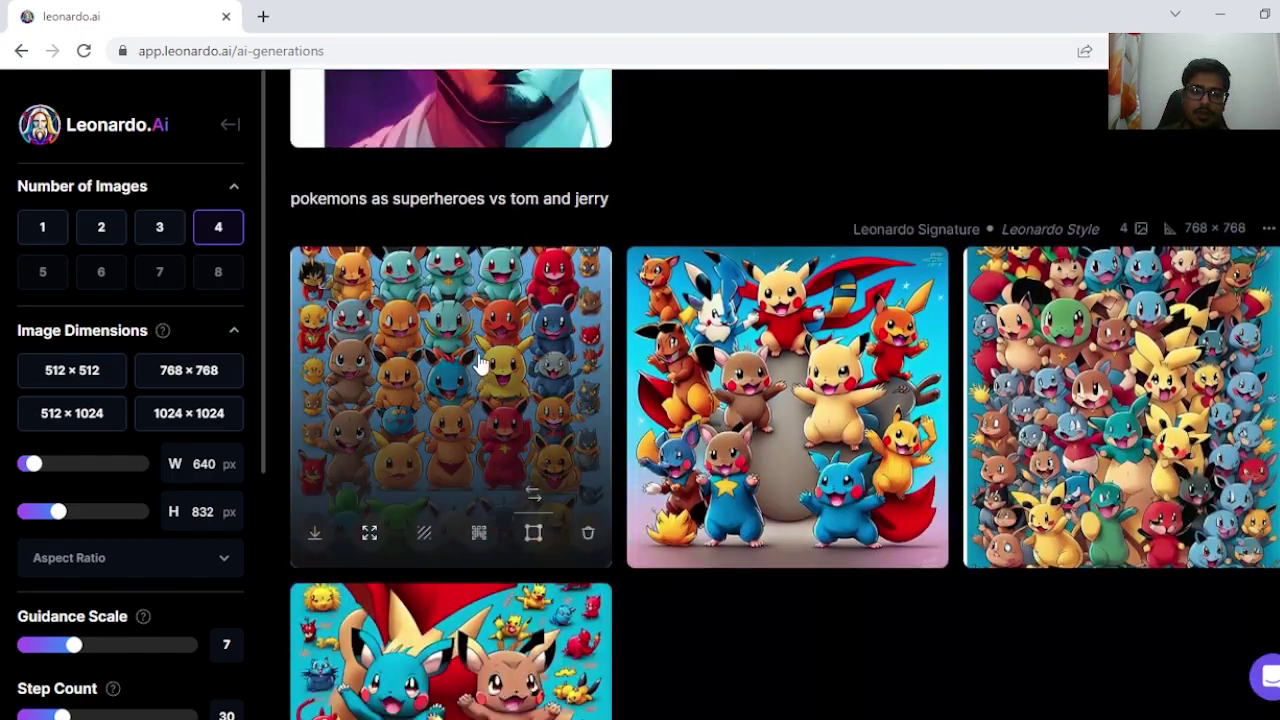
scroll(440, 298, "down", 8)
scroll(480, 340, "up", 10)
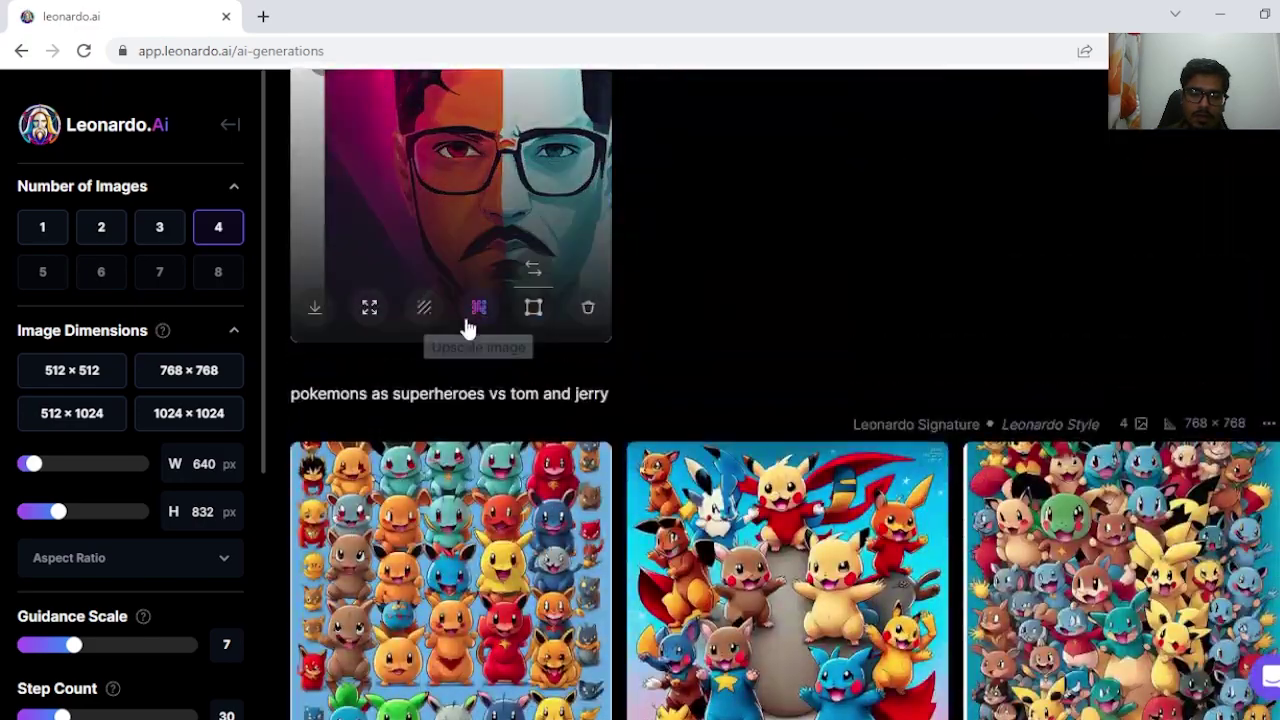
scroll(413, 388, "down", 10)
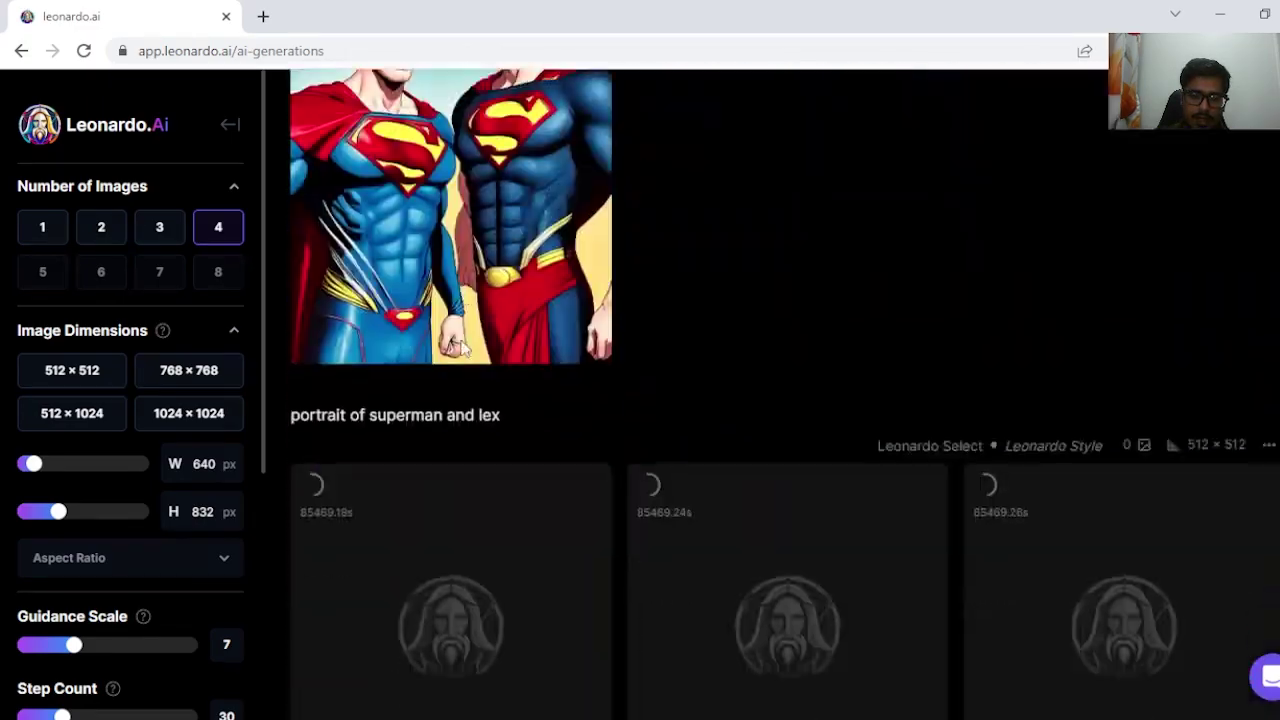
scroll(451, 380, "up", 4)
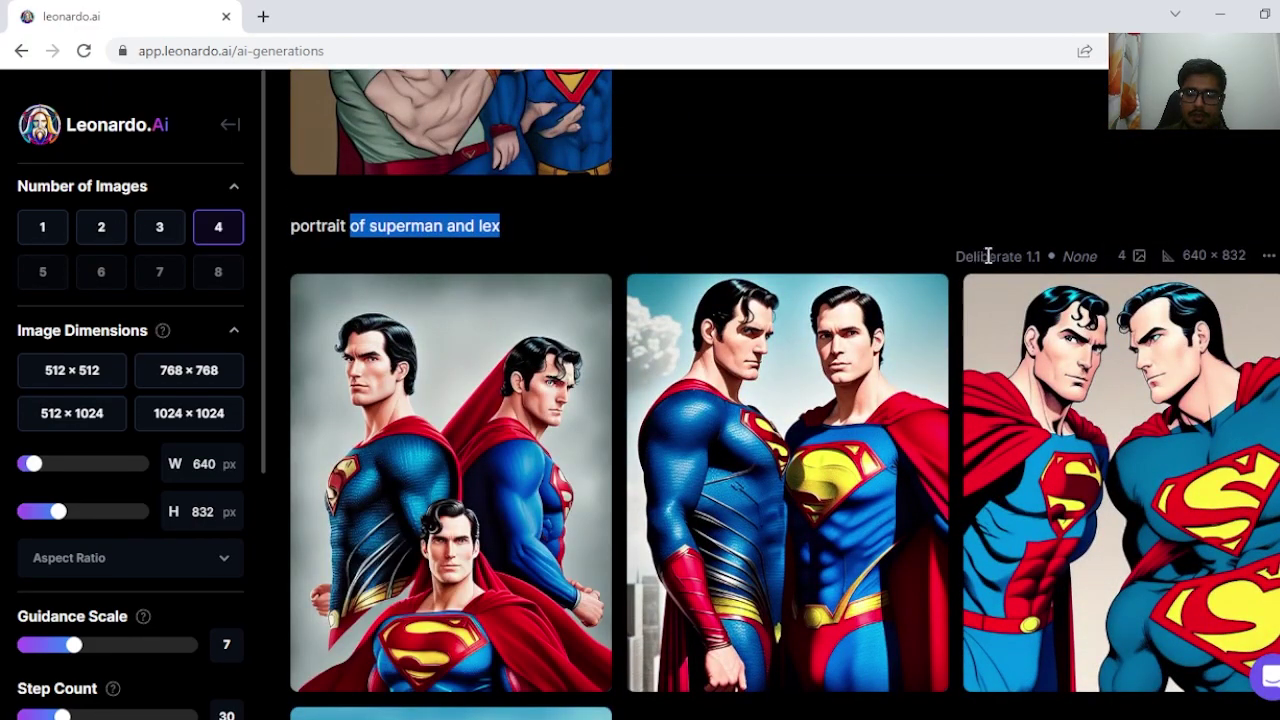
scroll(490, 400, "up", 8)
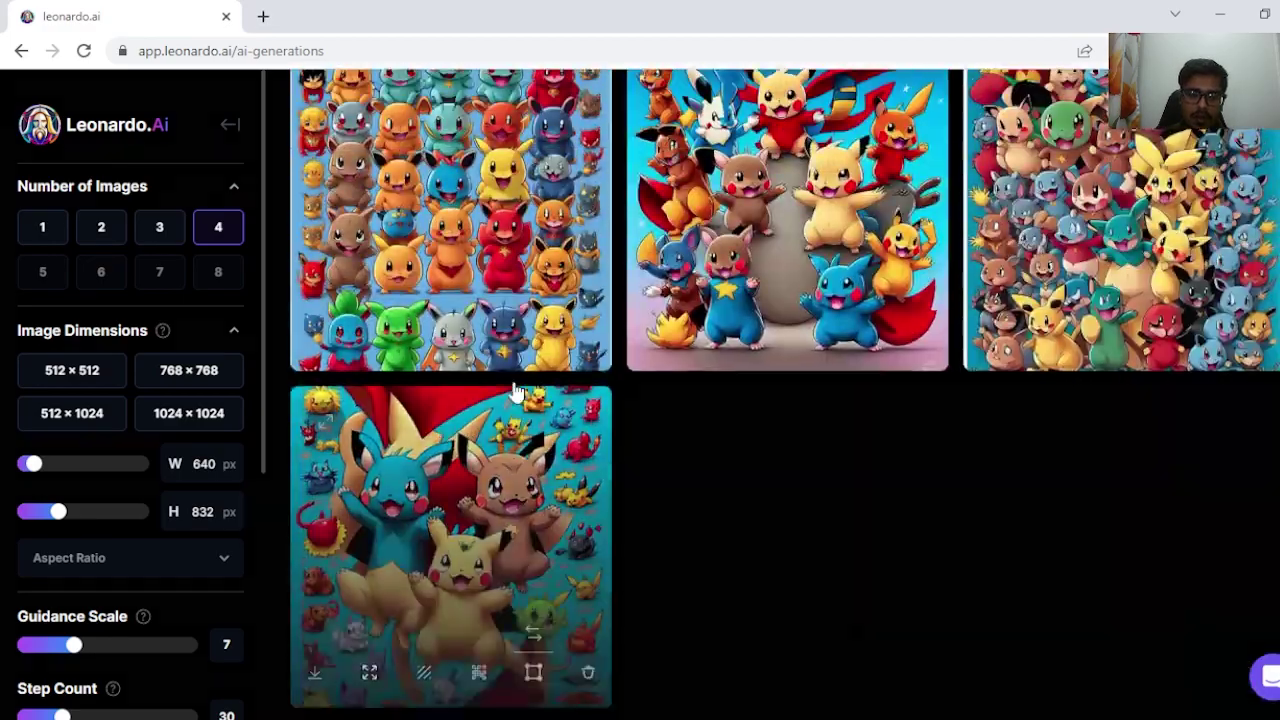
scroll(515, 390, "up", 10)
scroll(531, 305, "down", 6)
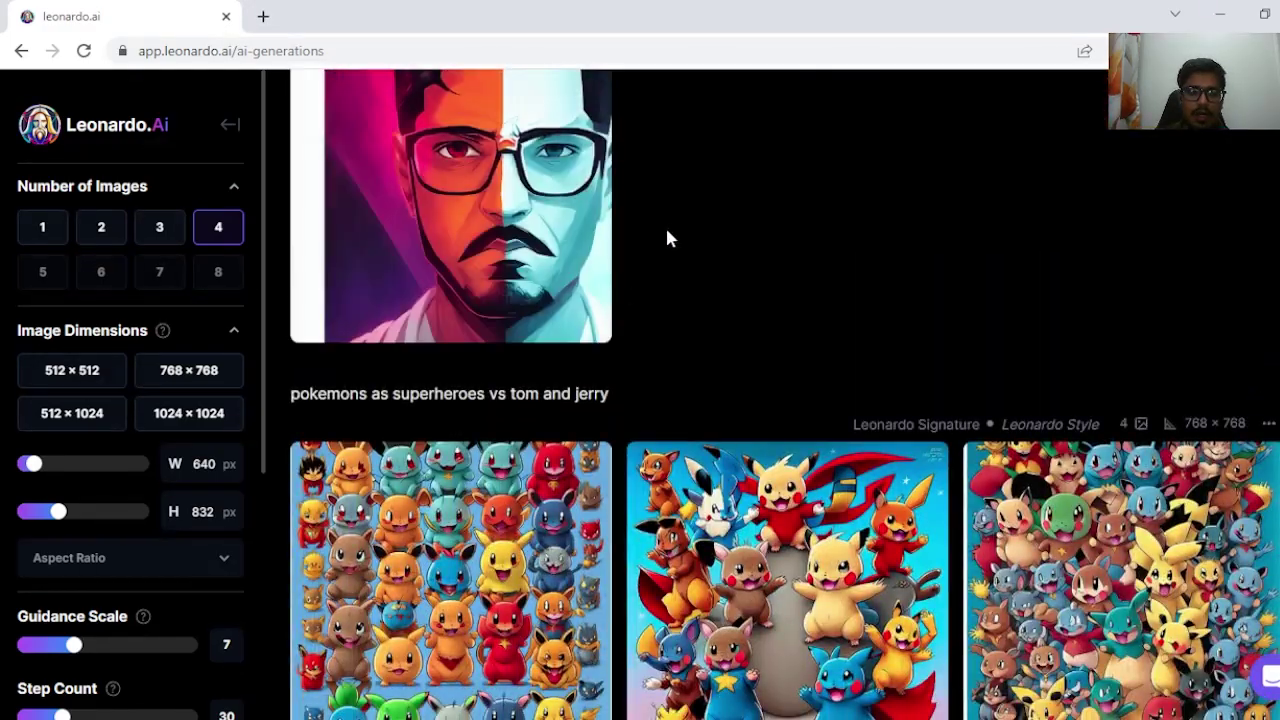
scroll(670, 235, "down", 3)
scroll(660, 260, "up", 4)
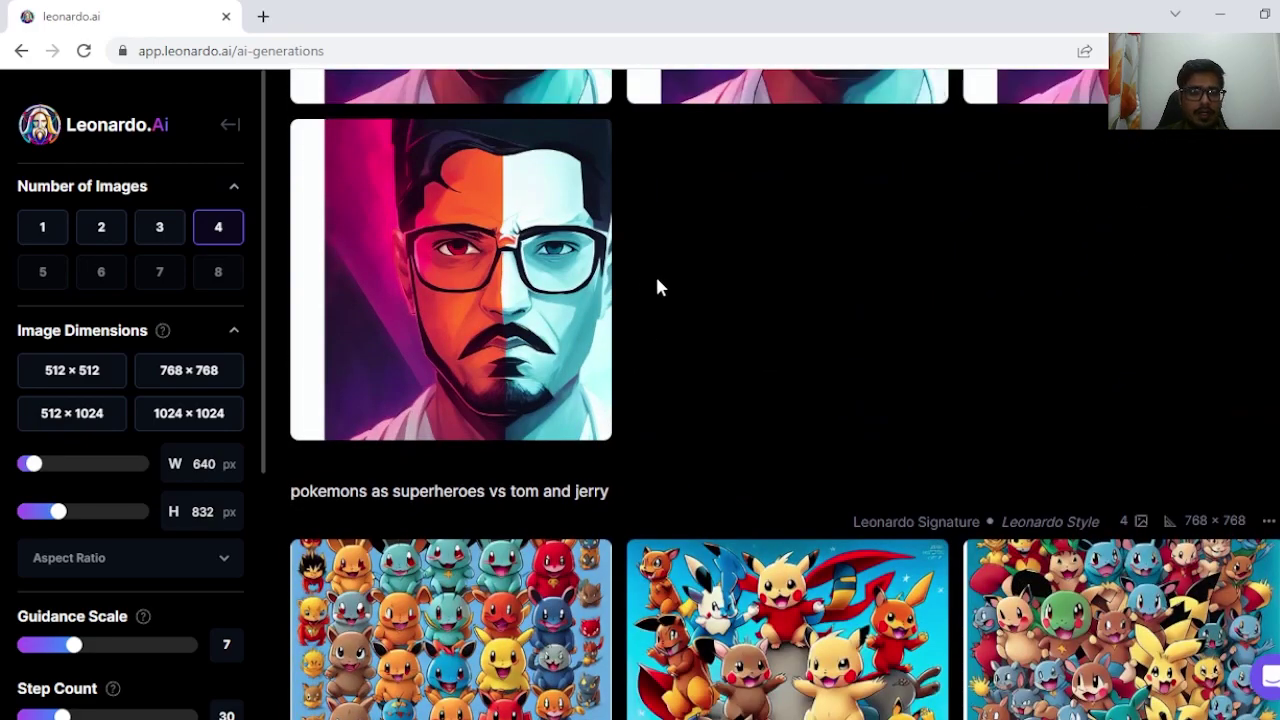
scroll(100, 345, "down", 4)
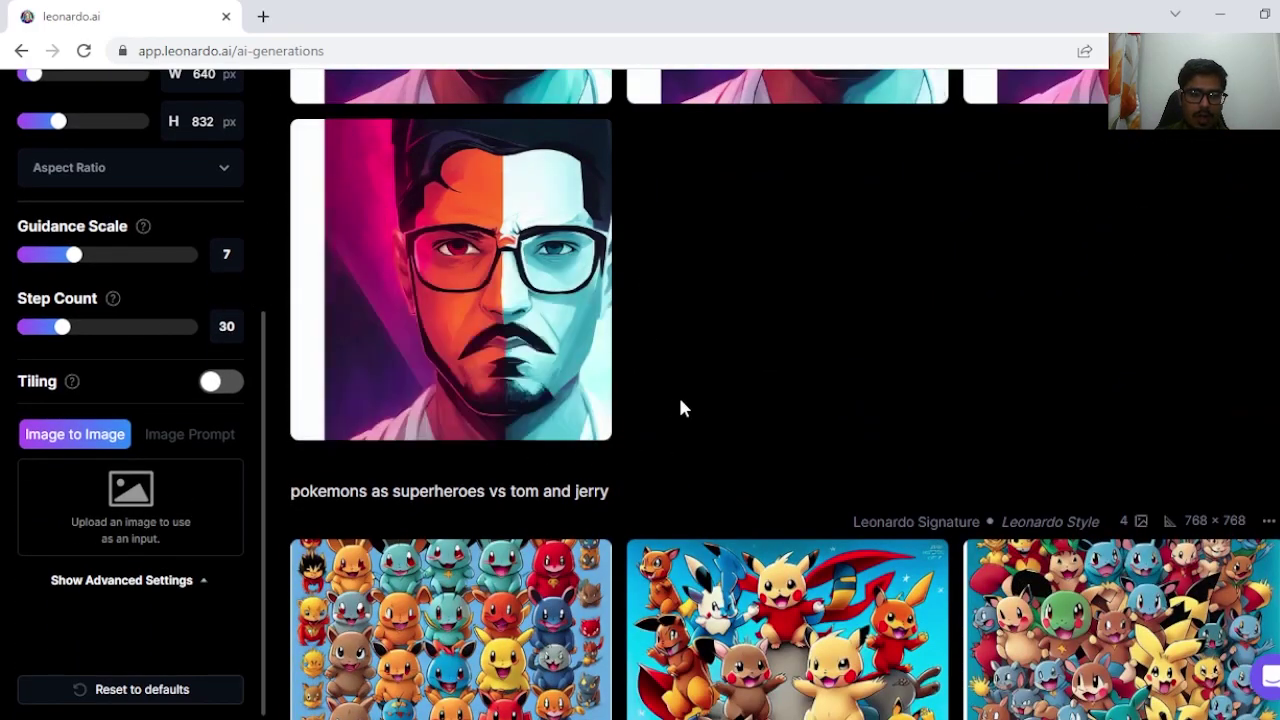
left_click(111, 525)
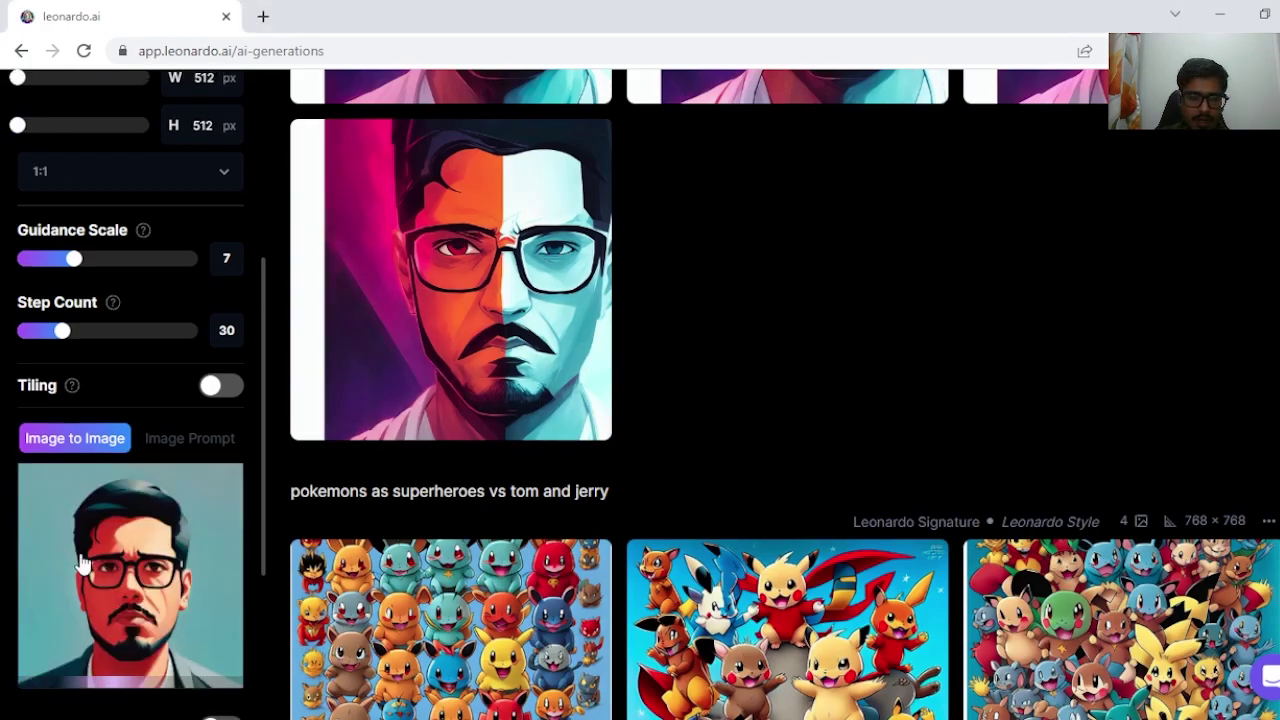
Step: Review the Guidance Scale 7, Step Count 30 and Init Strength settings
scroll(88, 418, "down", 2)
scroll(100, 420, "up", 8)
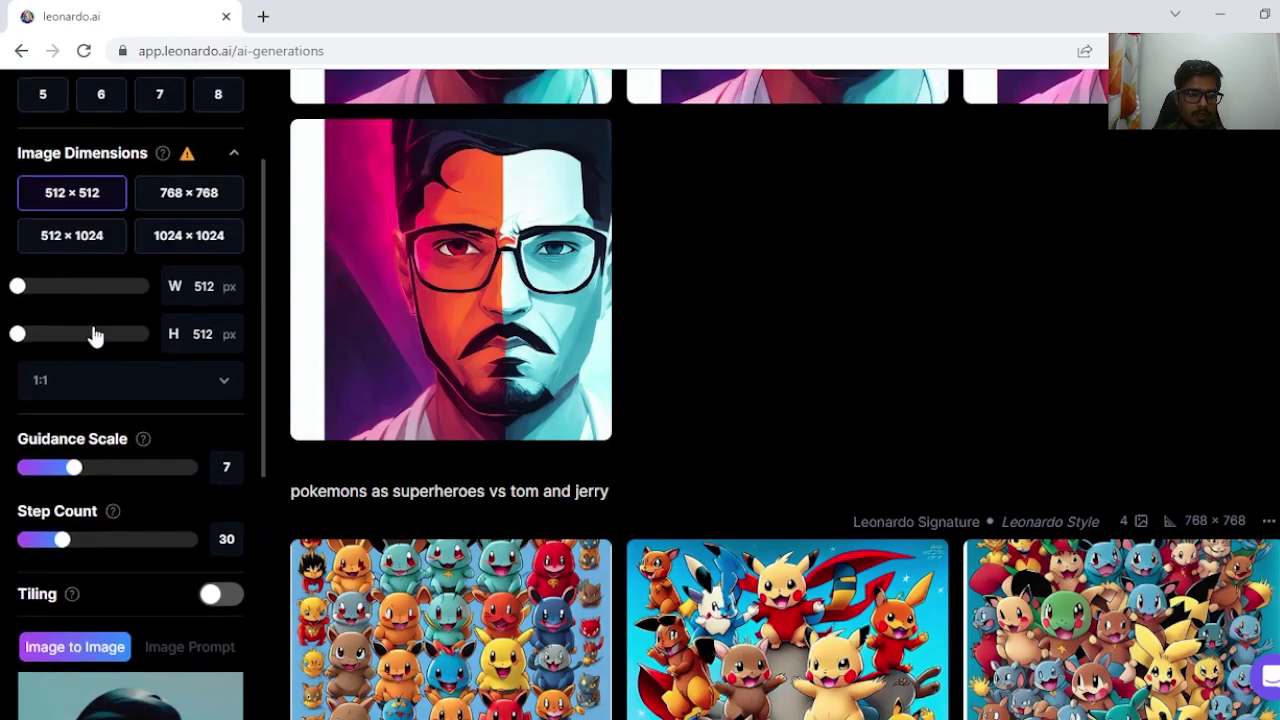
scroll(714, 543, "down", 10)
scroll(803, 568, "up", 15)
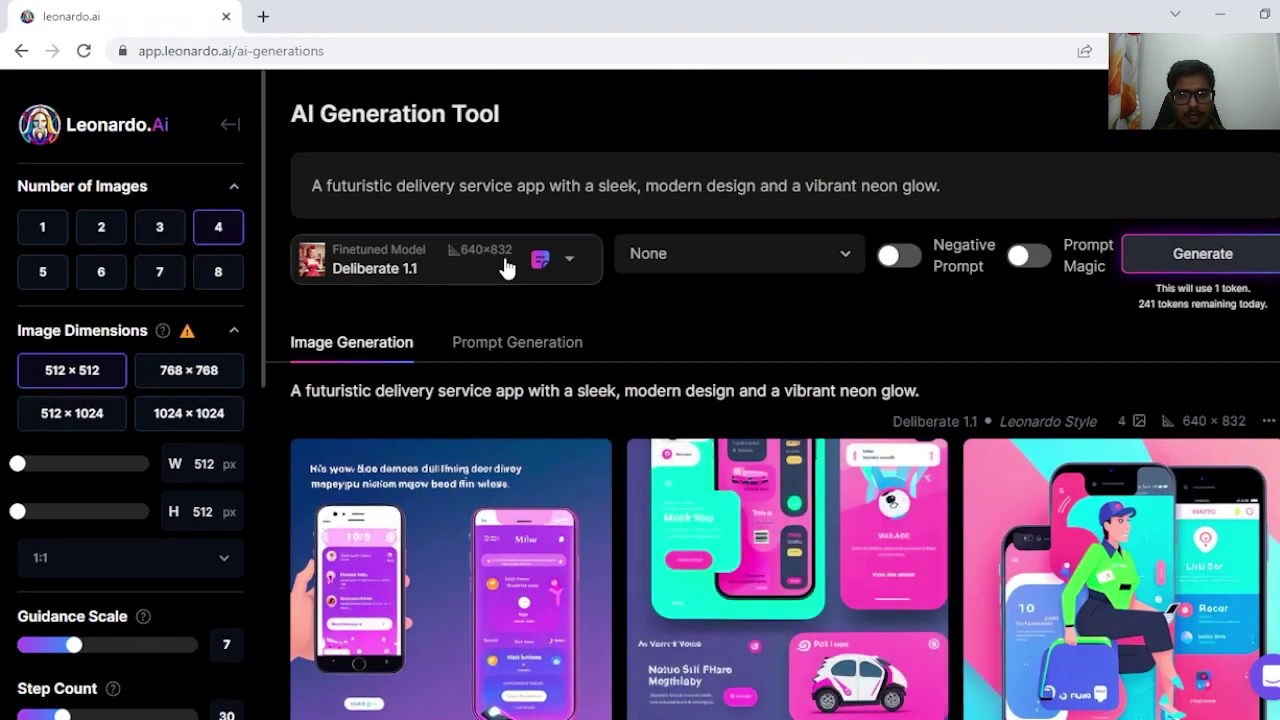
scroll(150, 415, "down", 6)
scroll(135, 350, "up", 6)
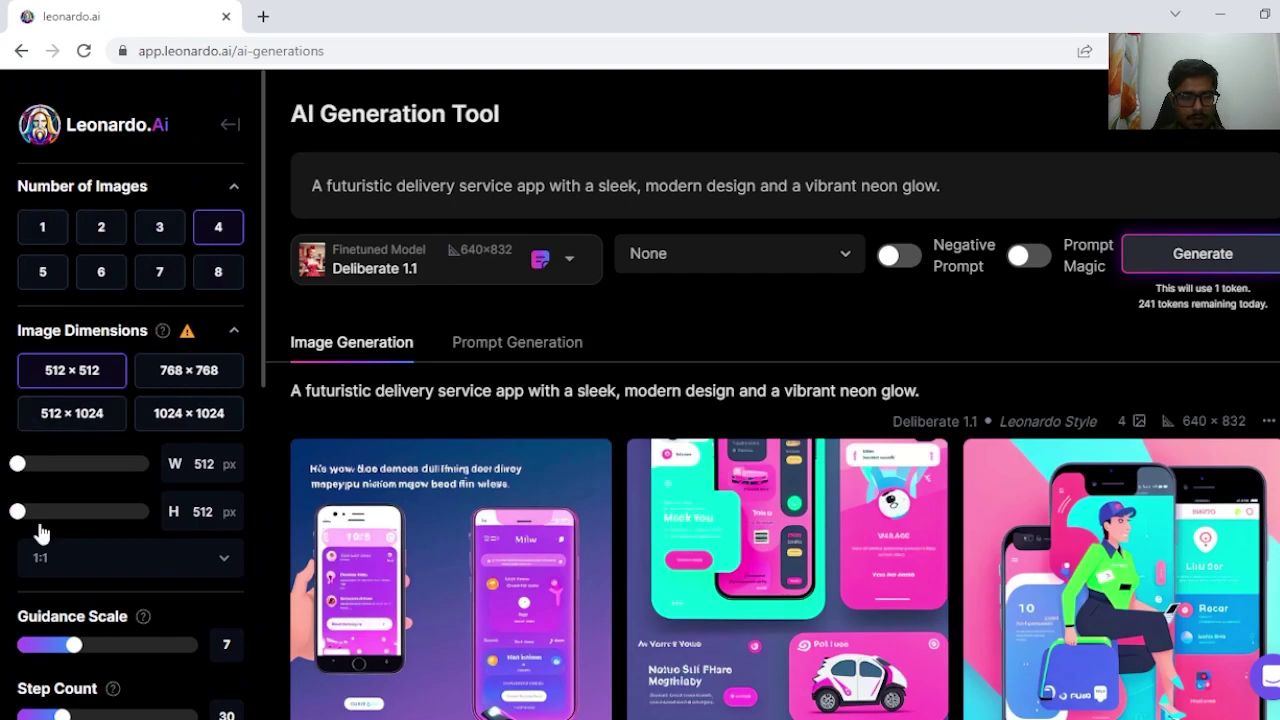
scroll(43, 538, "down", 3)
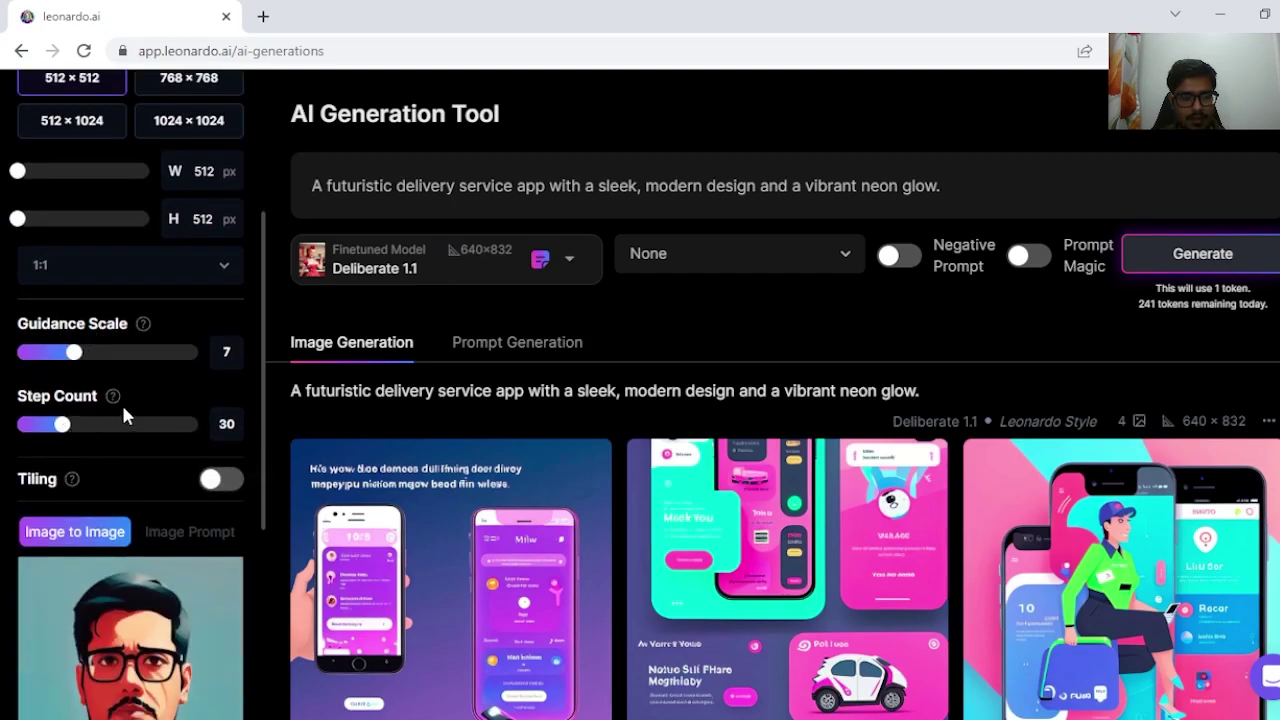
mouse_move(143, 325)
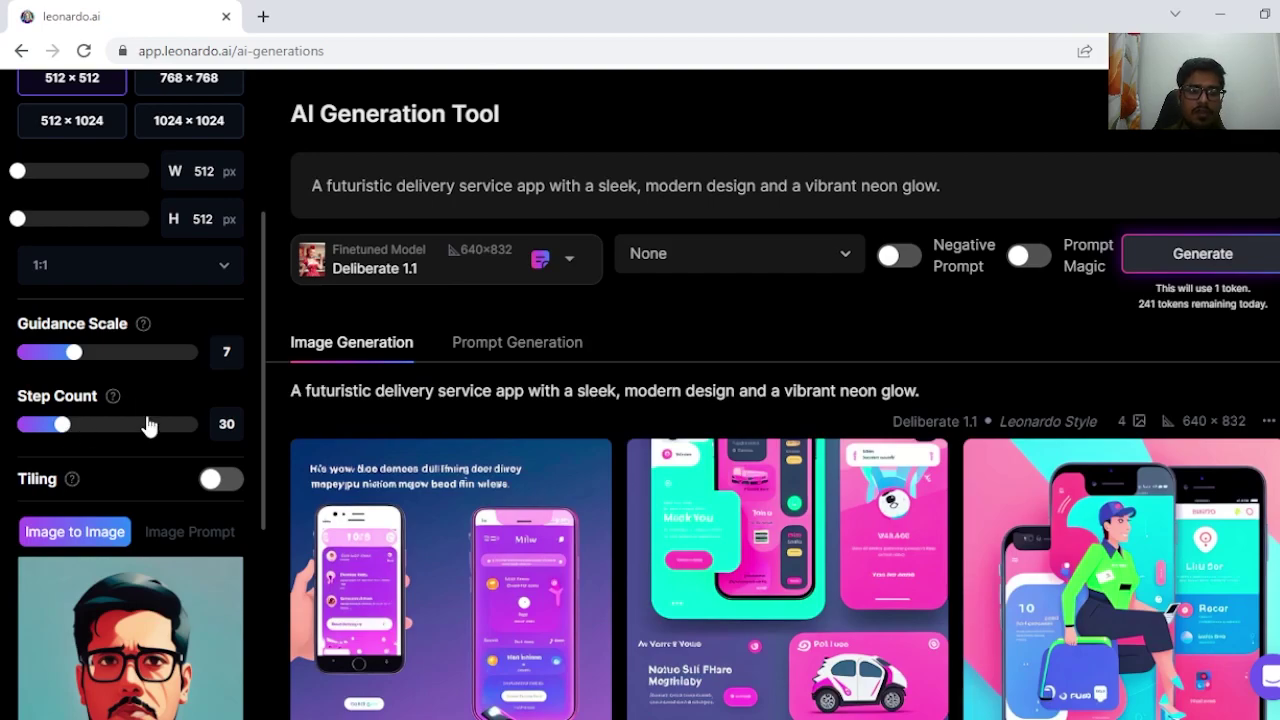
scroll(148, 425, "down", 3)
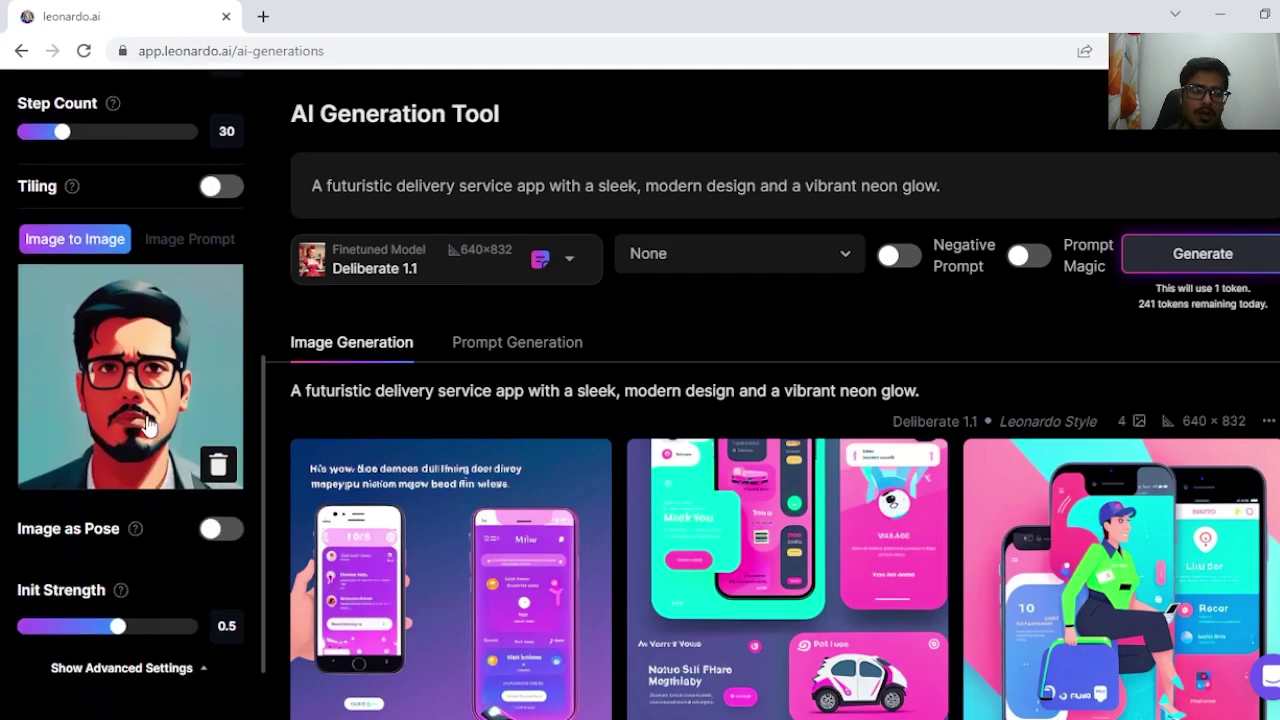
scroll(160, 295, "up", 1)
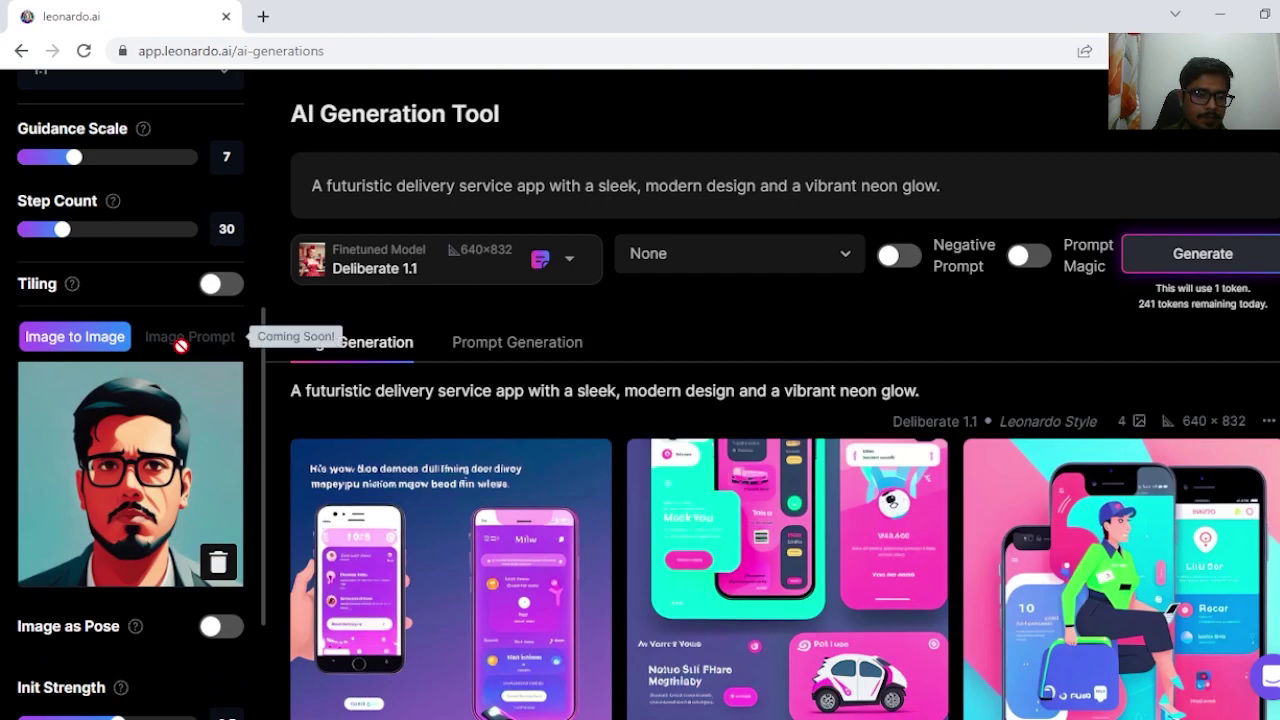
scroll(120, 405, "down", 1)
scroll(125, 422, "down", 2)
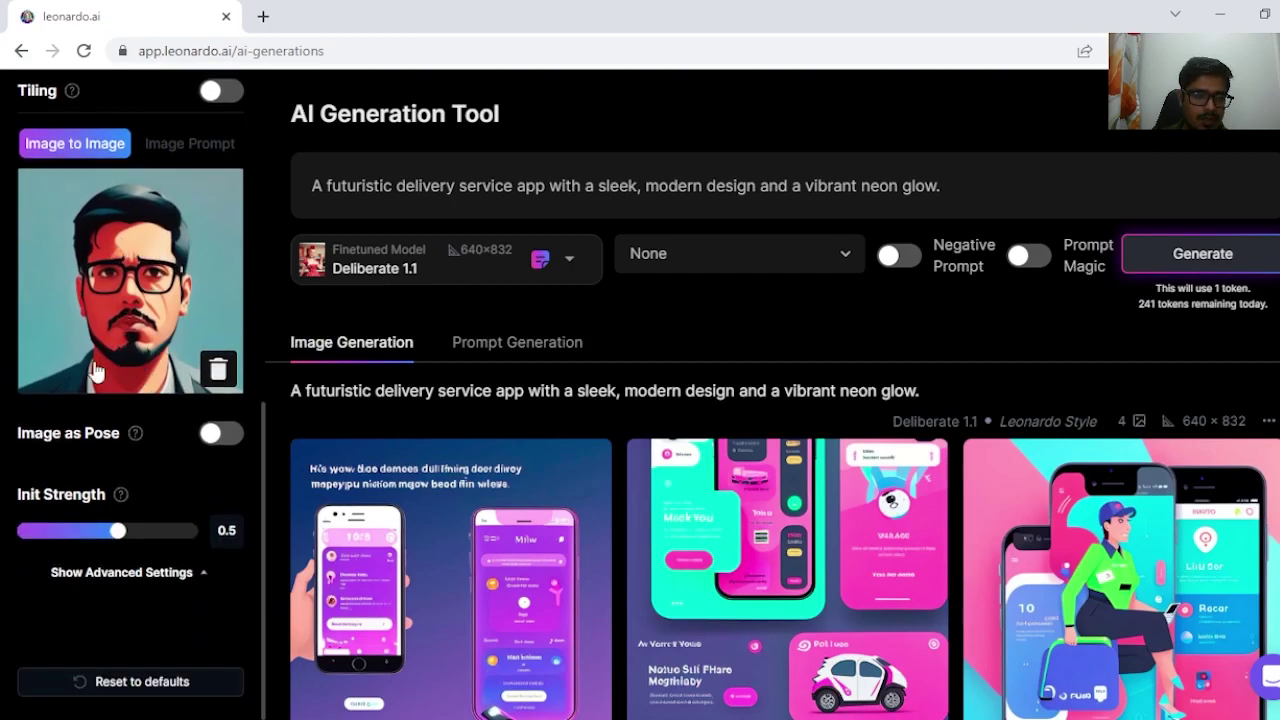
scroll(80, 360, "up", 7)
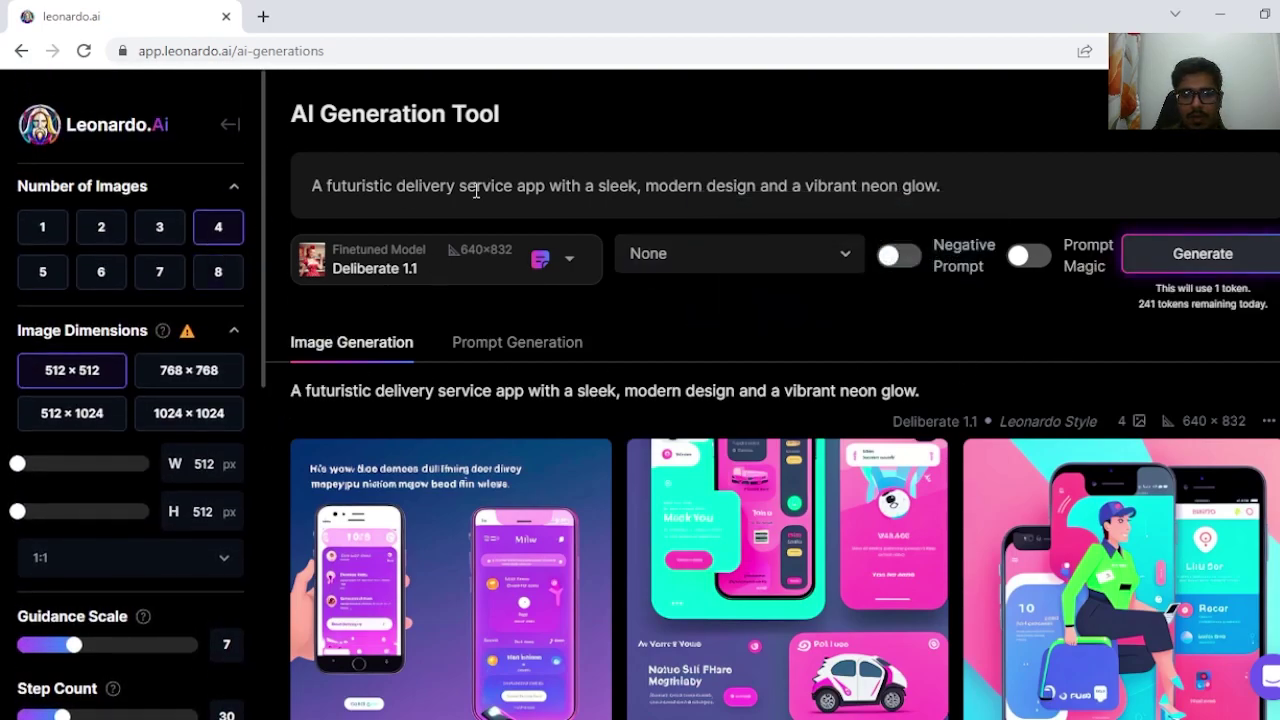
Step: Replace the prompt with 'cyborg' and generate four images
triple_click(451, 180)
type("cyborg")
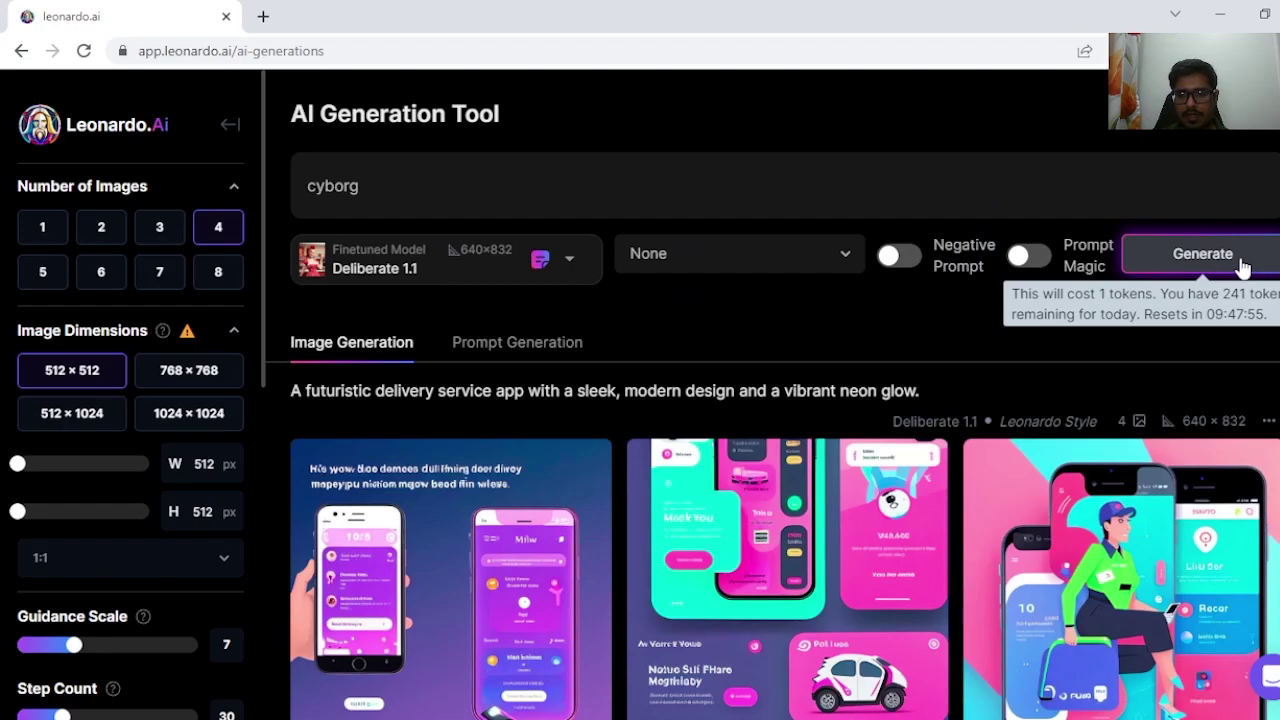
left_click(1125, 252)
Step: Scroll the gallery to look over earlier mage and warrior generations
scroll(400, 429, "down", 10)
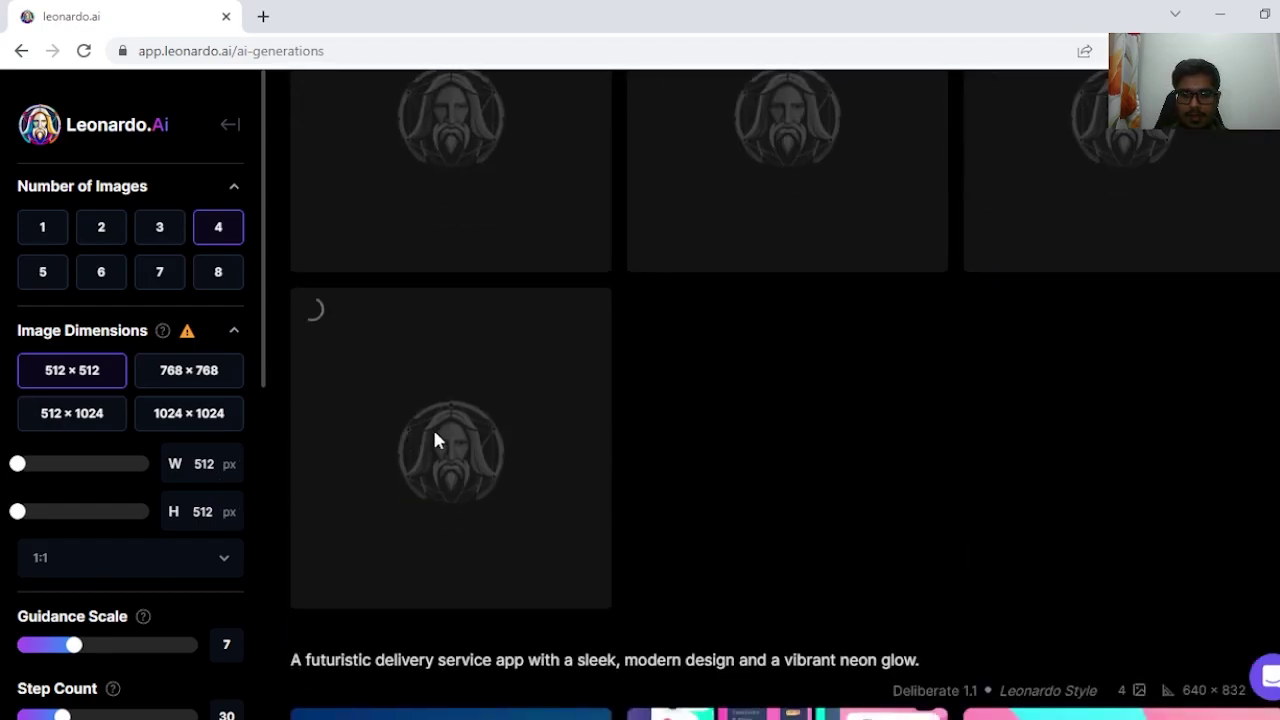
scroll(410, 405, "down", 15)
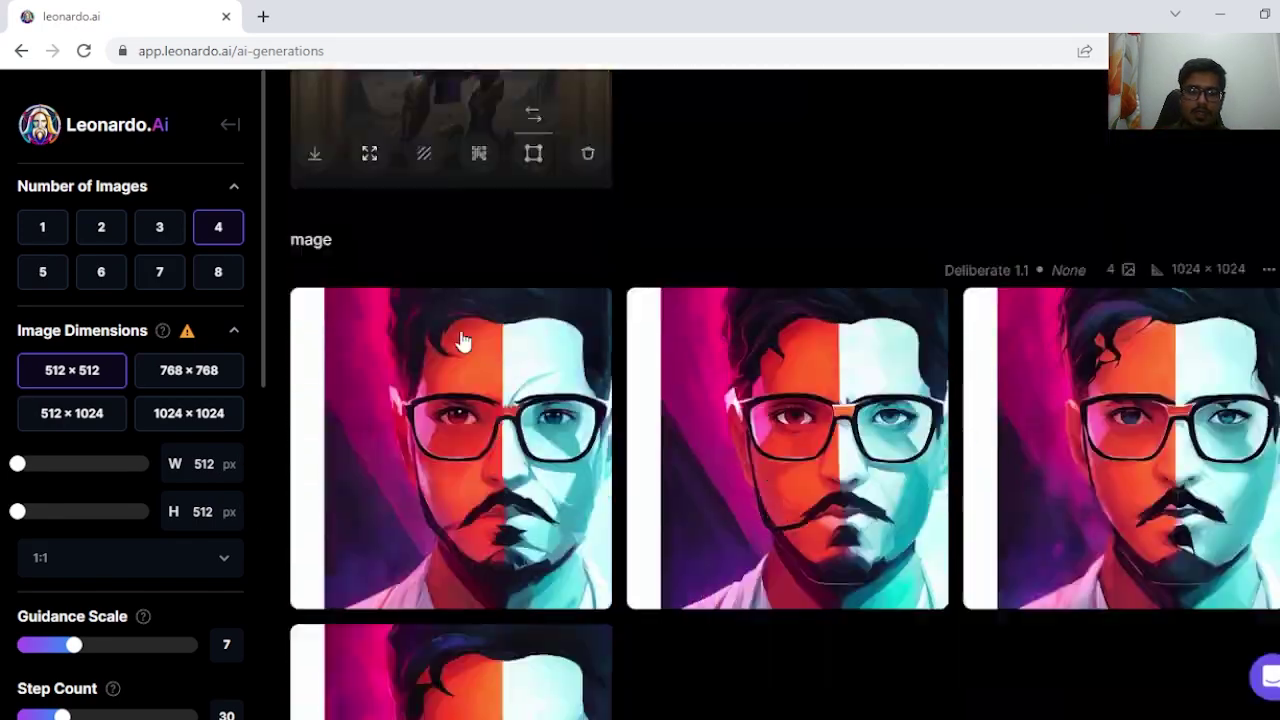
scroll(450, 280, "down", 2)
scroll(429, 200, "up", 2)
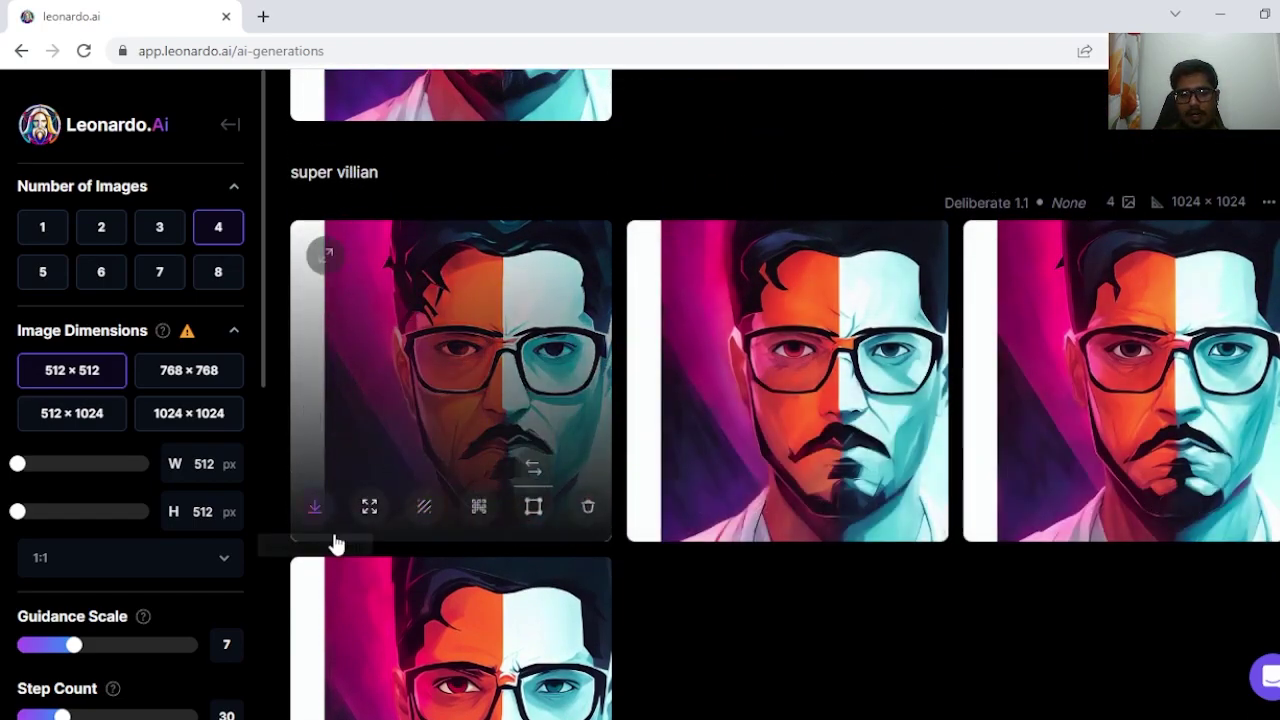
scroll(568, 548, "down", 2)
mouse_move(551, 533)
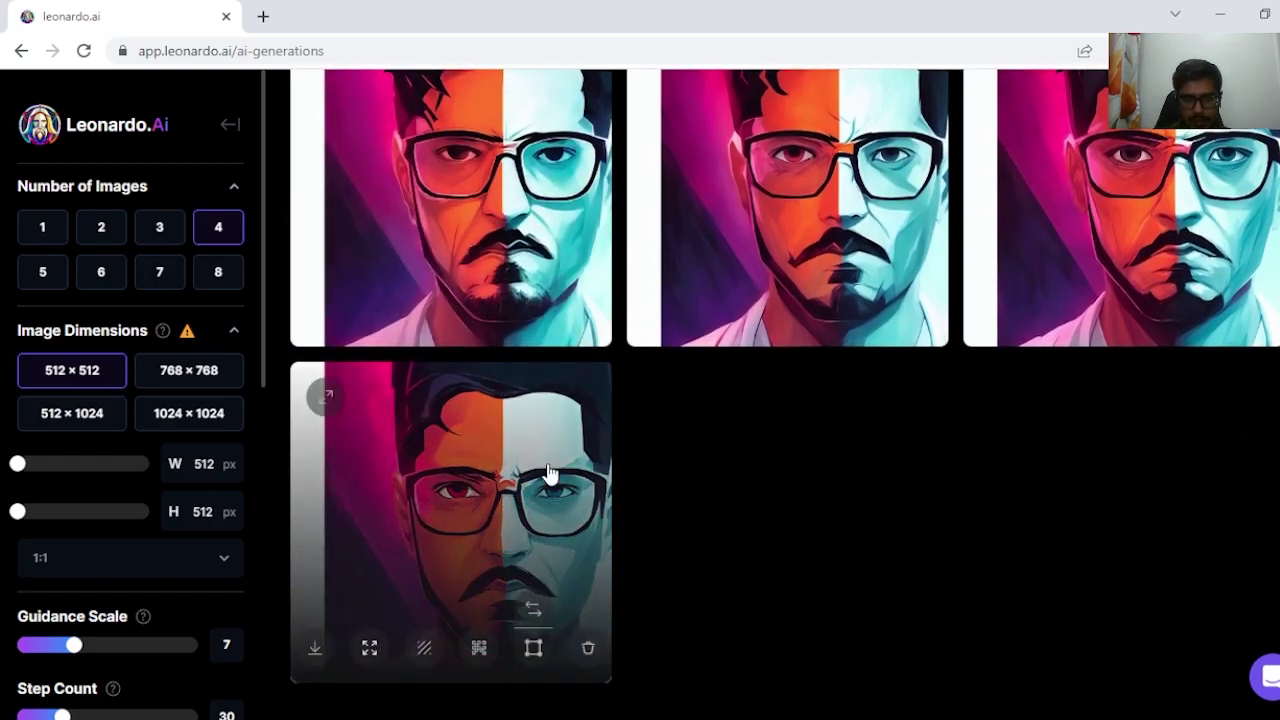
scroll(549, 473, "up", 8)
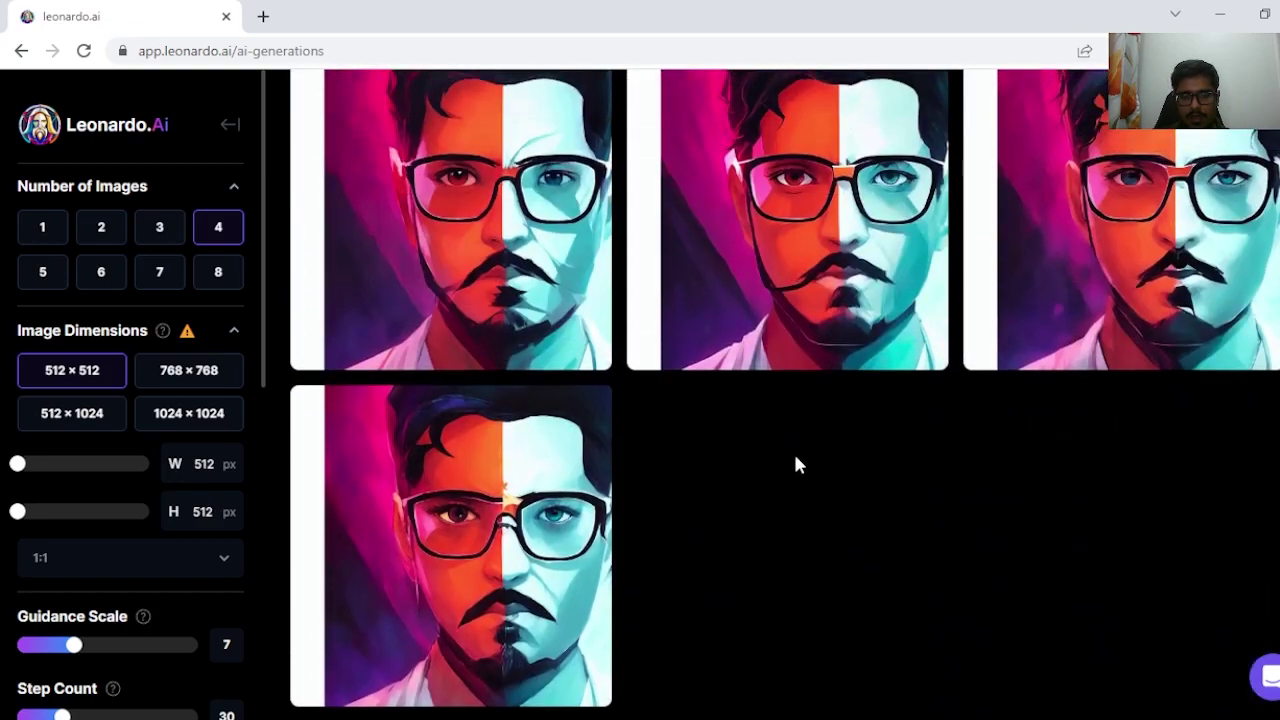
scroll(793, 475, "up", 3)
scroll(967, 460, "down", 2)
scroll(965, 460, "down", 1)
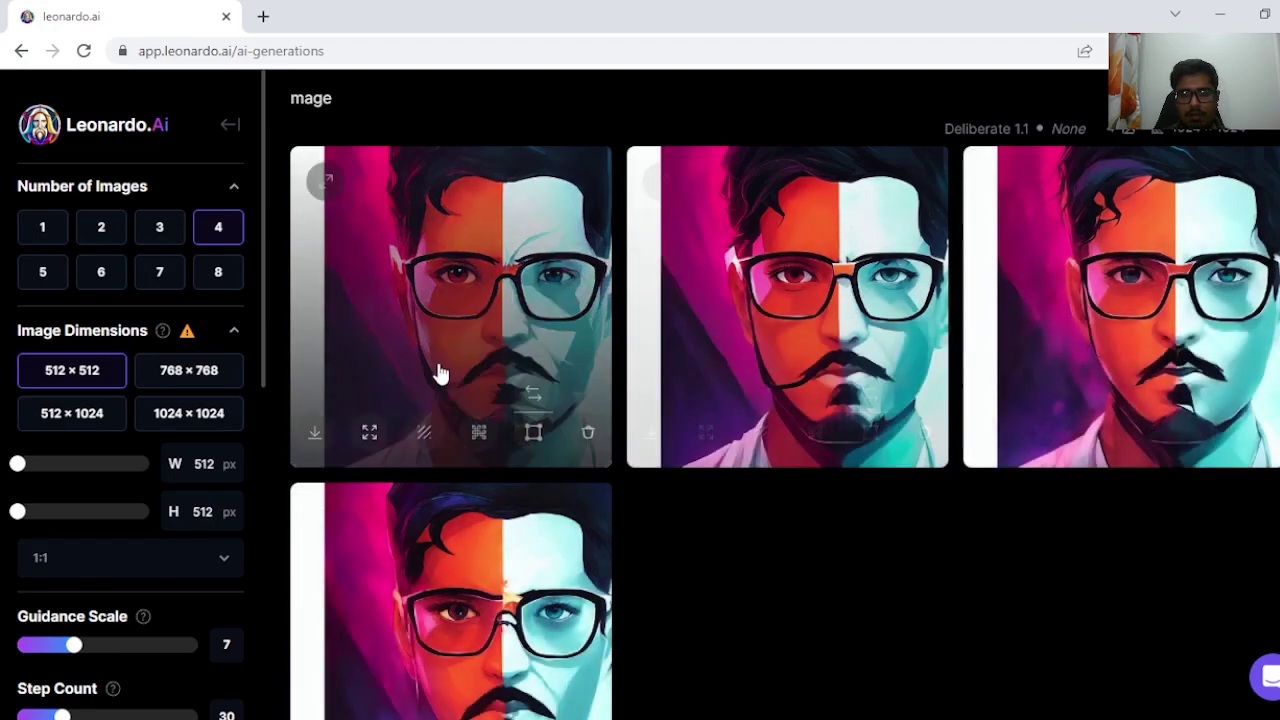
scroll(1077, 257, "up", 1)
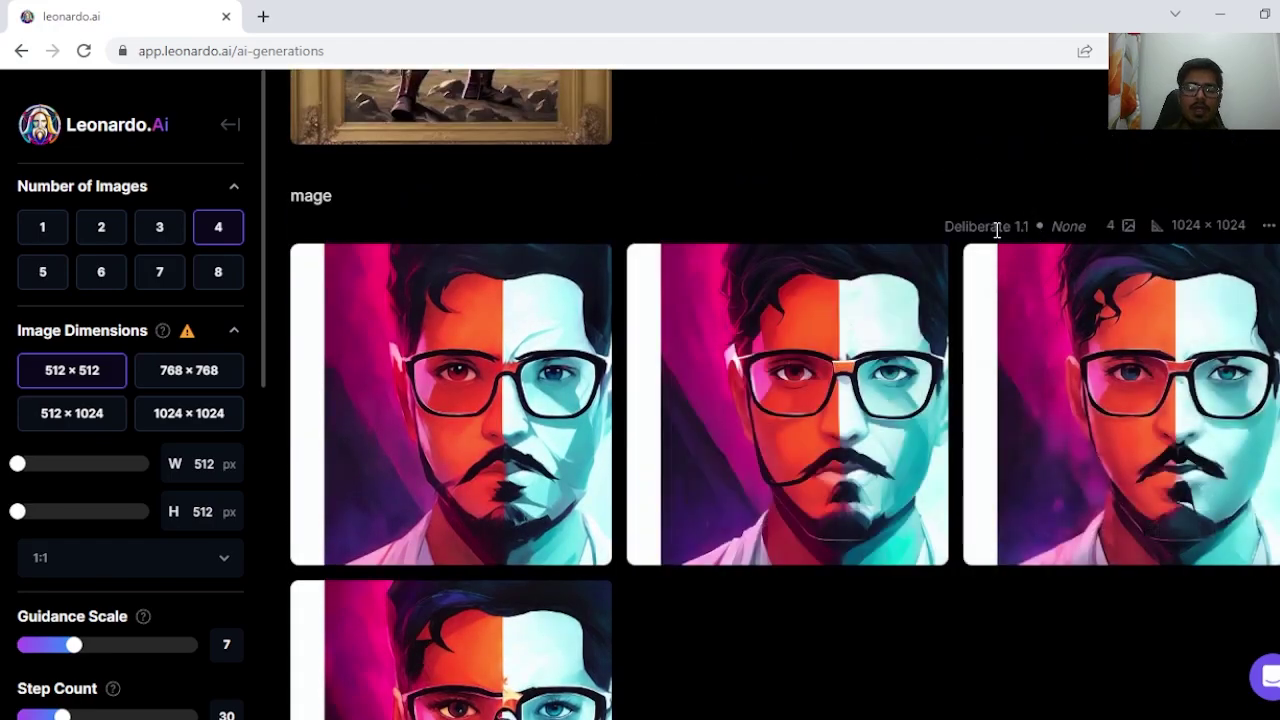
scroll(997, 229, "down", 4)
scroll(997, 229, "up", 13)
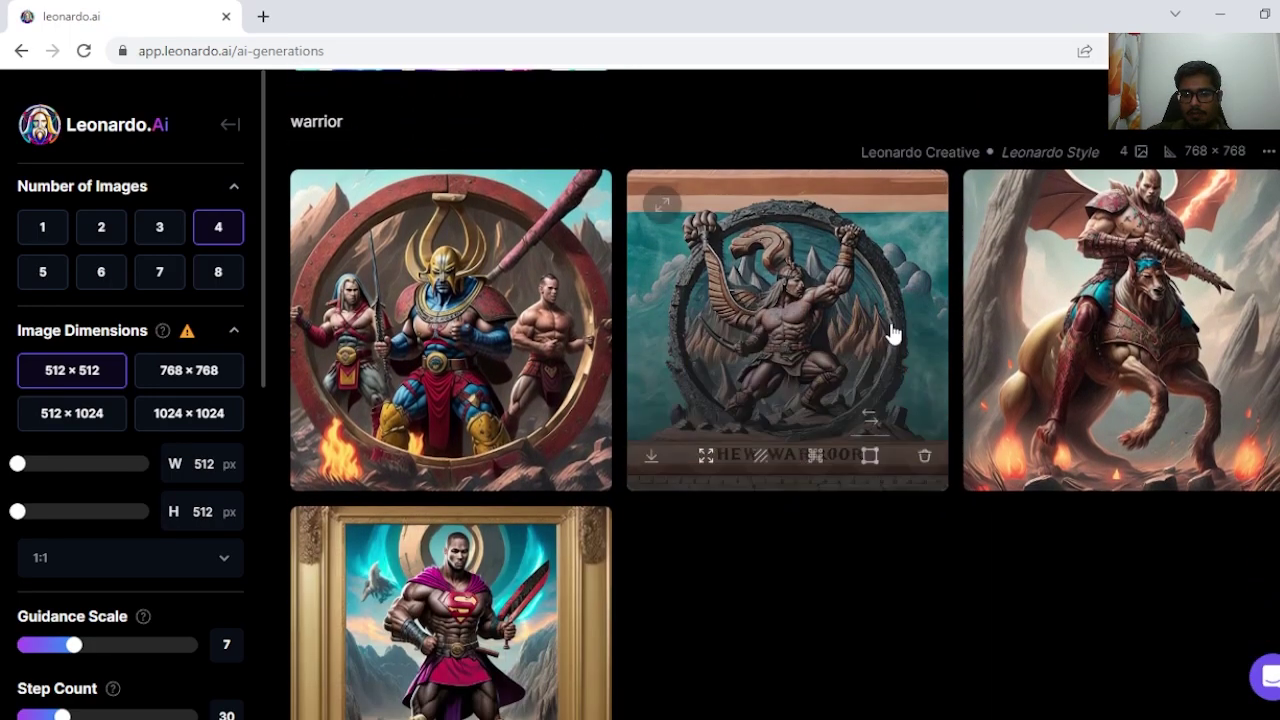
Step: Scroll past the warrior and disco sets to the finished four cyborg portraits
scroll(432, 217, "up", 1)
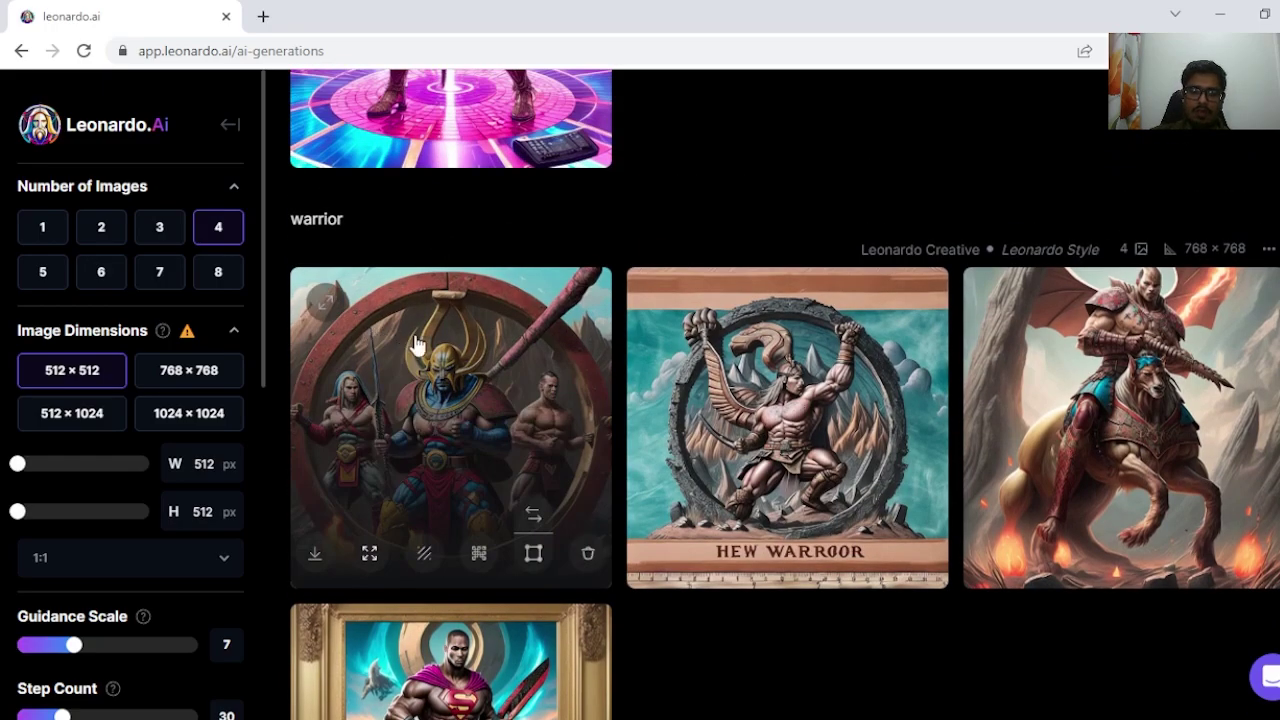
scroll(427, 345, "down", 2)
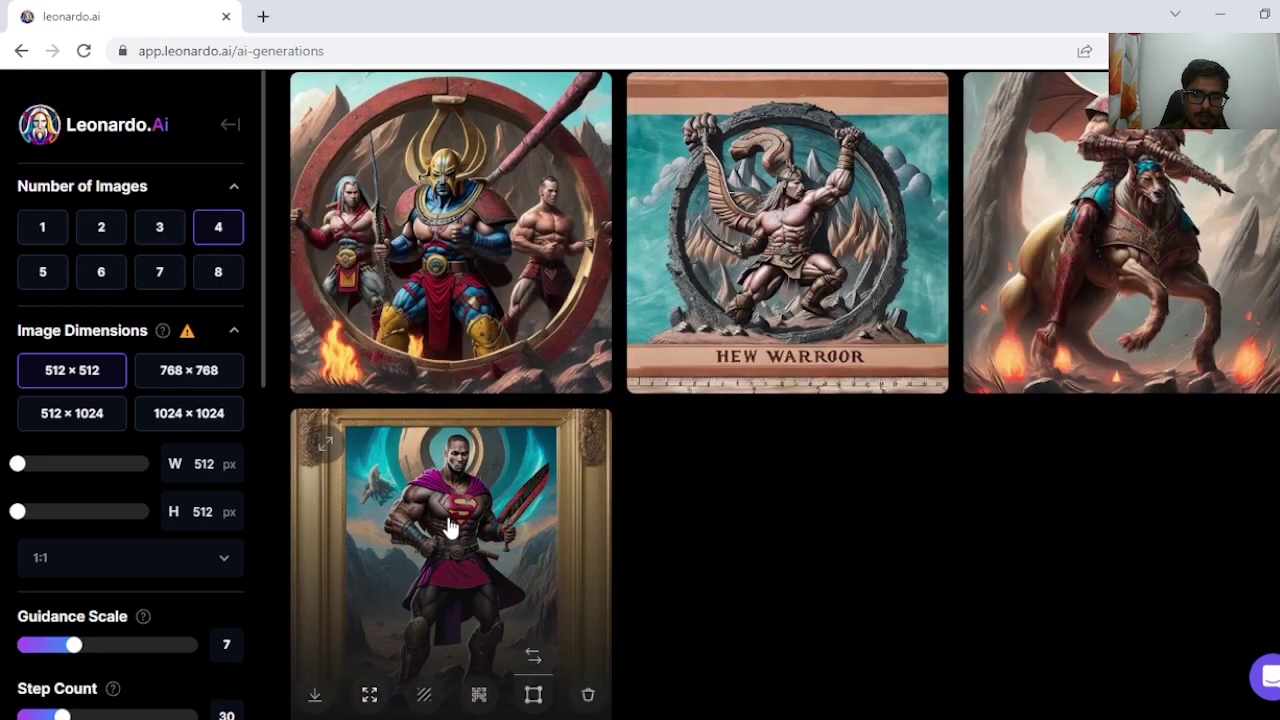
scroll(974, 296, "up", 1)
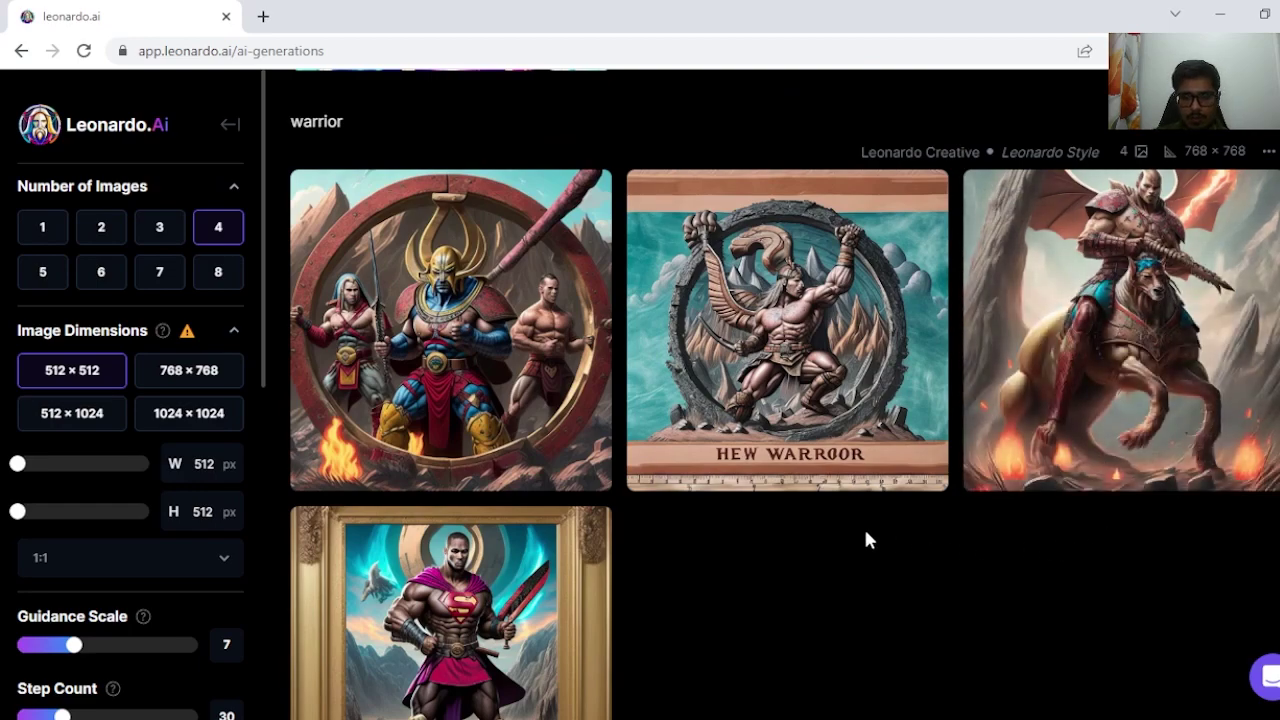
scroll(457, 640, "down", 2)
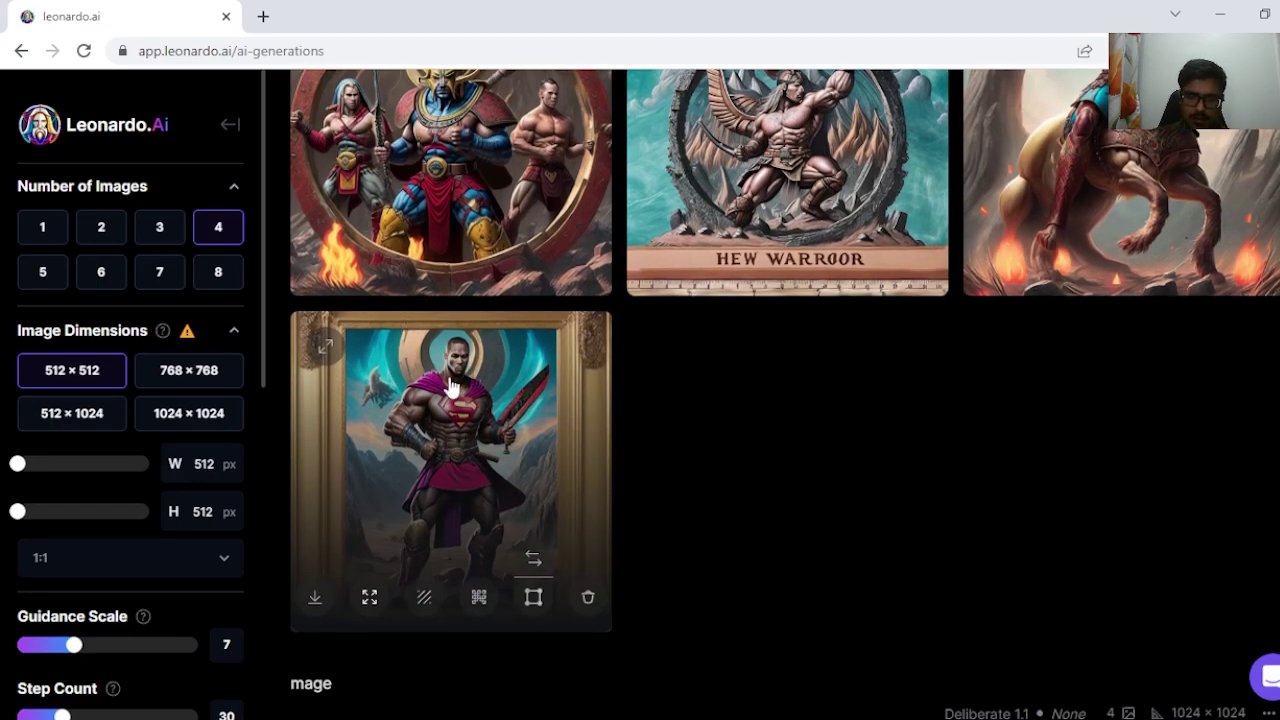
scroll(611, 554, "up", 2)
scroll(407, 368, "down", 2)
scroll(560, 440, "up", 12)
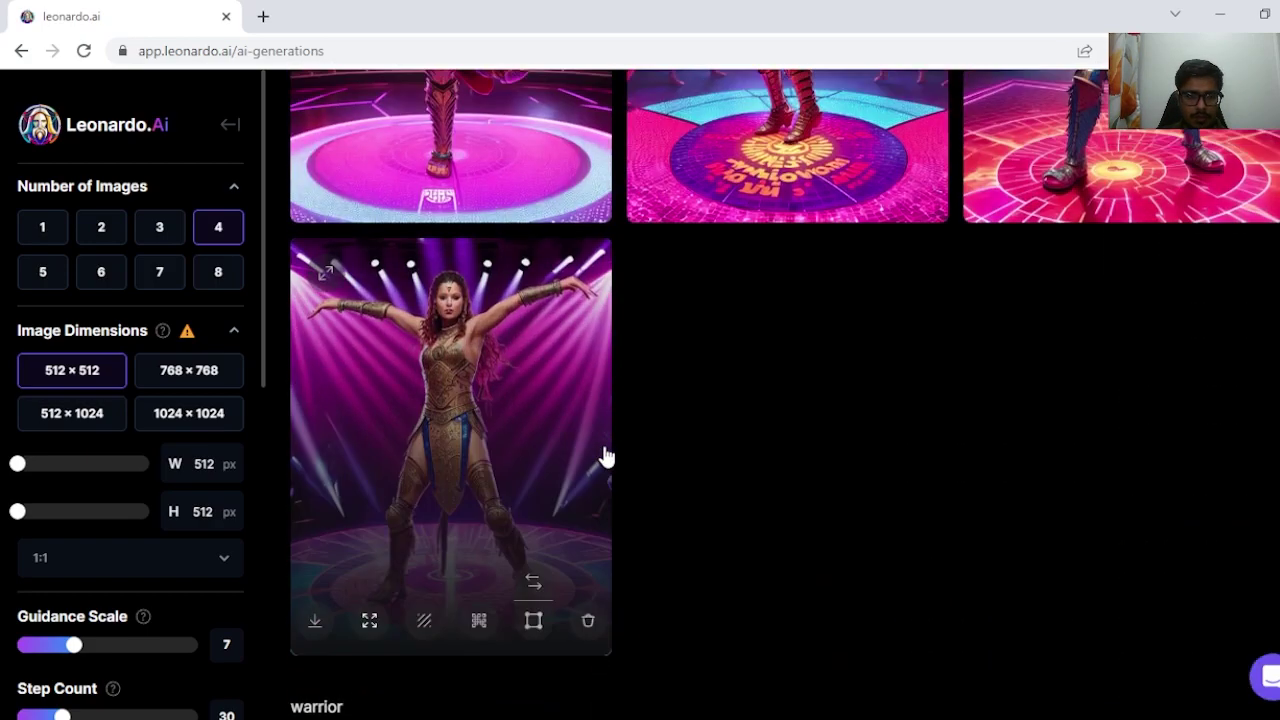
scroll(573, 235, "up", 2)
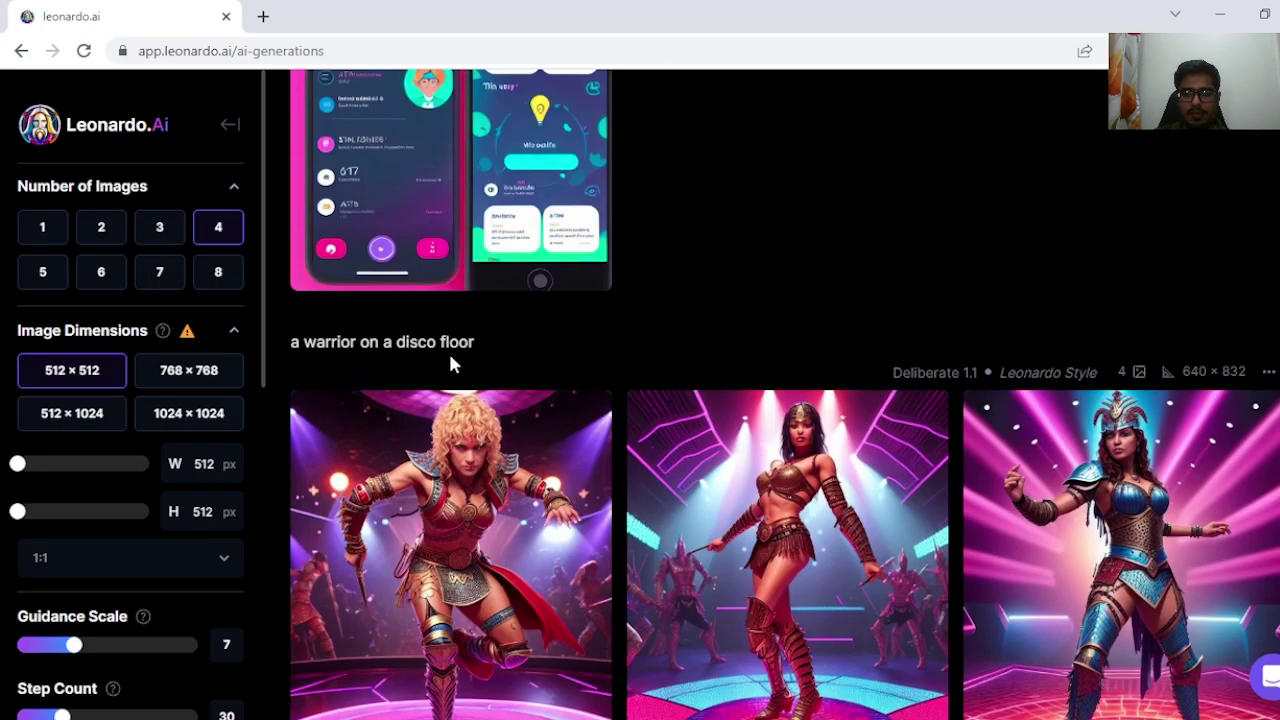
scroll(530, 383, "down", 3)
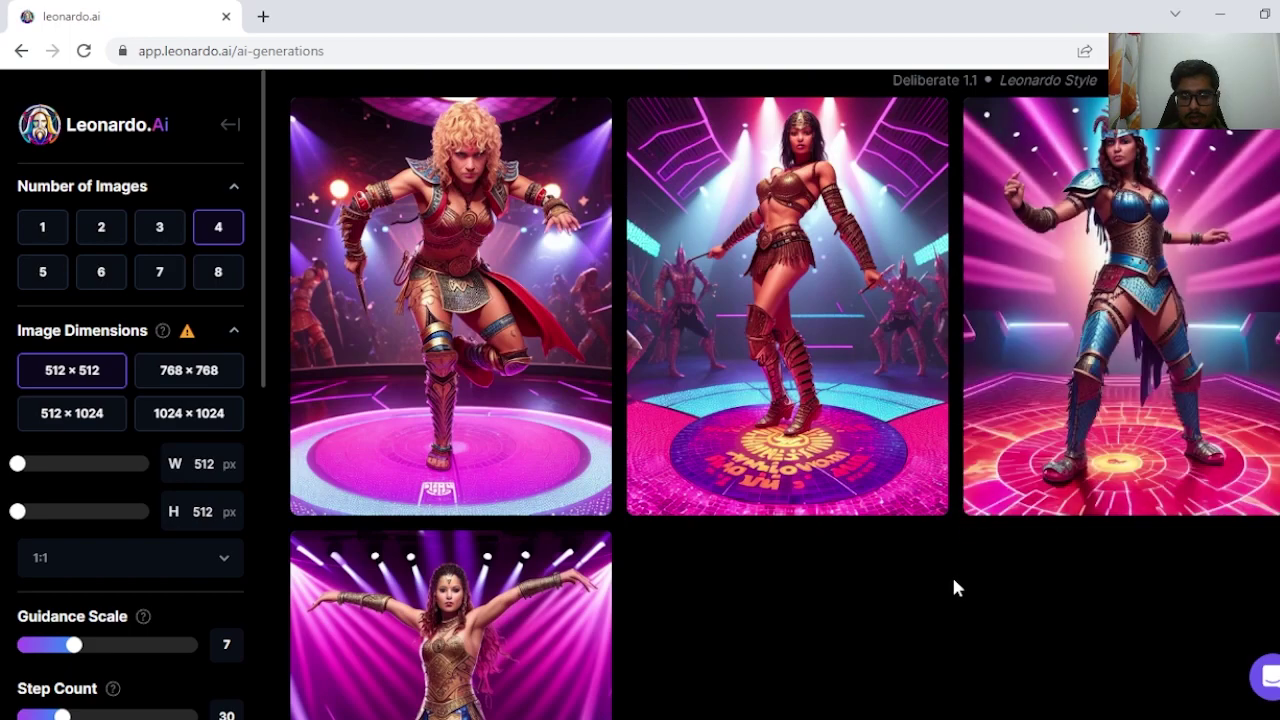
scroll(955, 562, "up", 10)
scroll(973, 597, "up", 2)
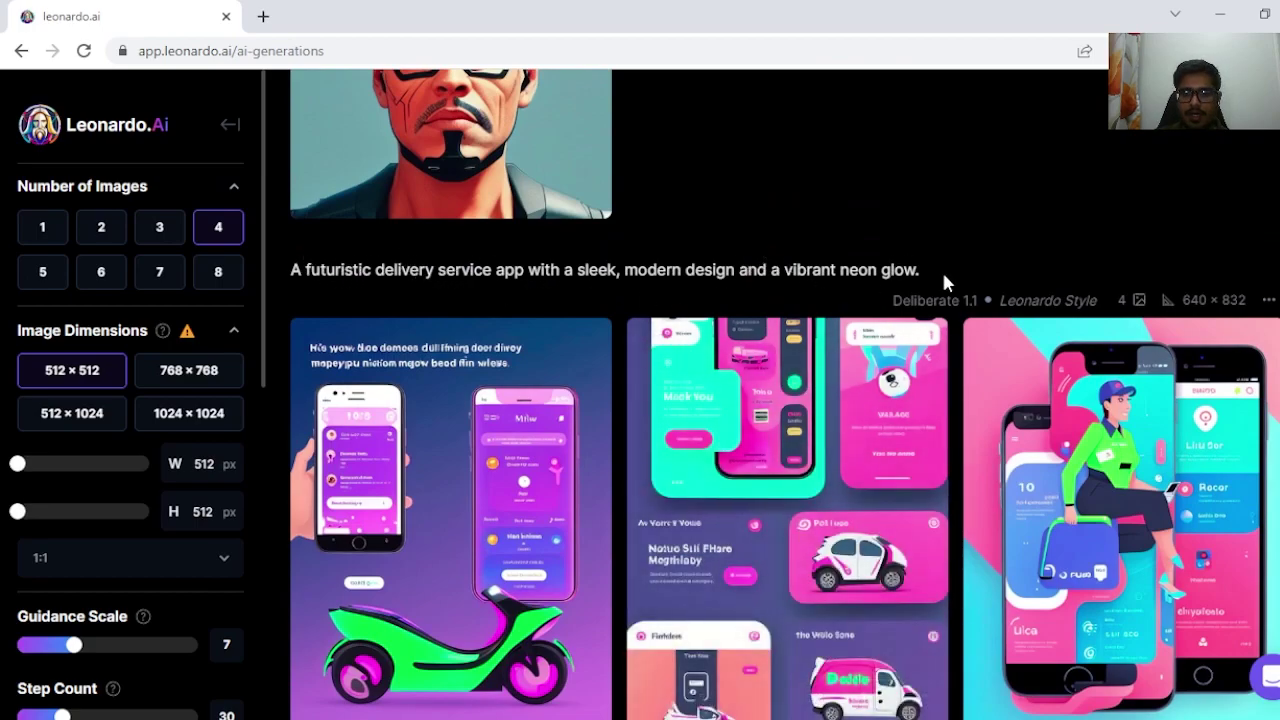
scroll(887, 285, "down", 3)
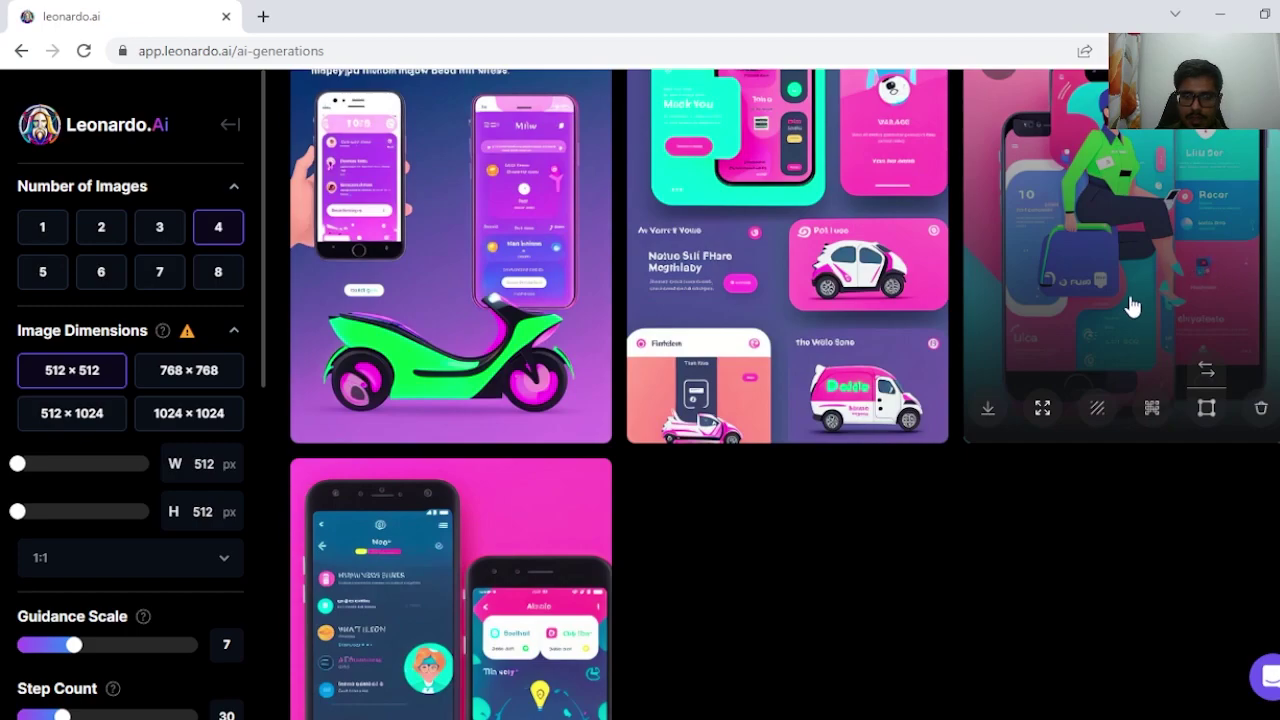
scroll(1131, 311, "up", 8)
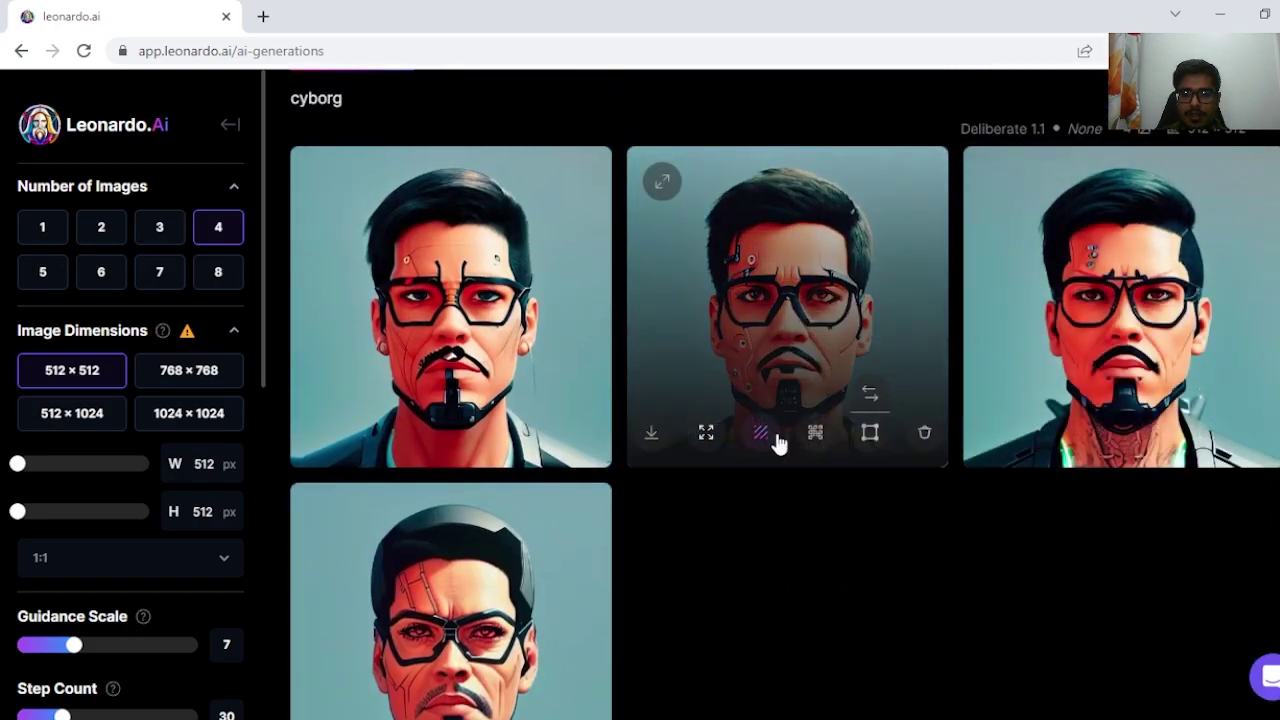
scroll(806, 586, "up", 3)
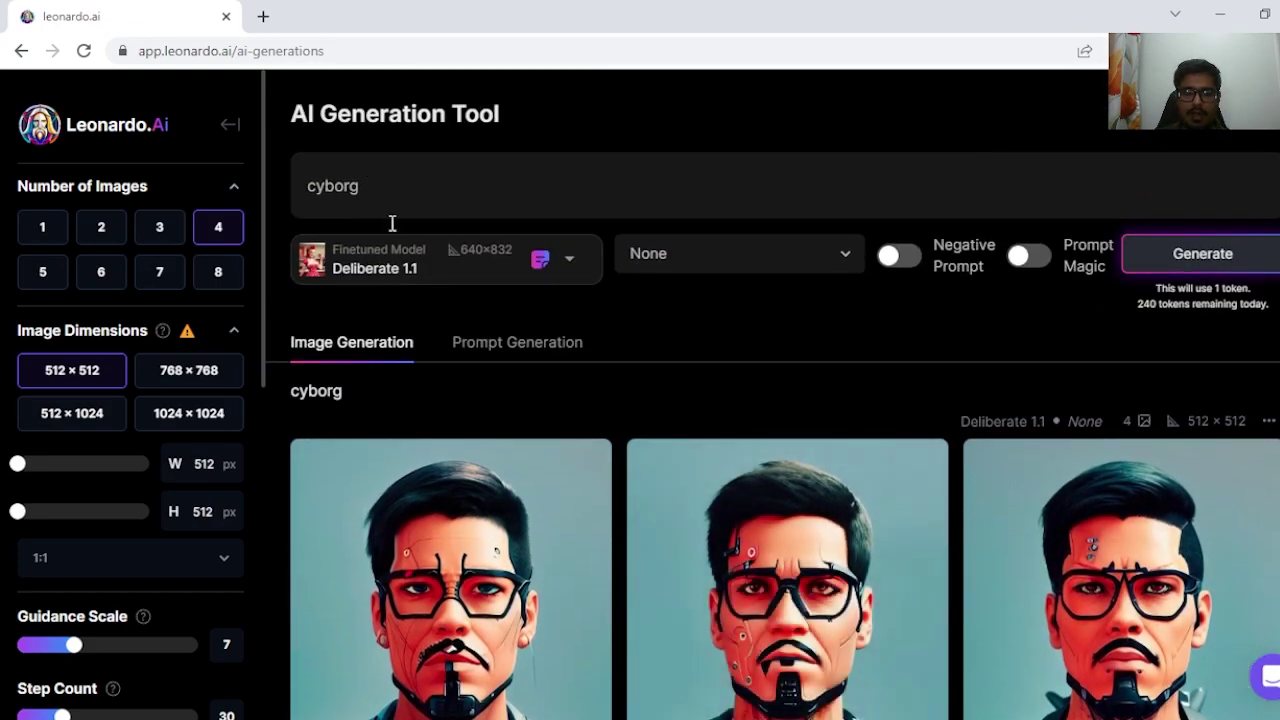
scroll(394, 243, "down", 3)
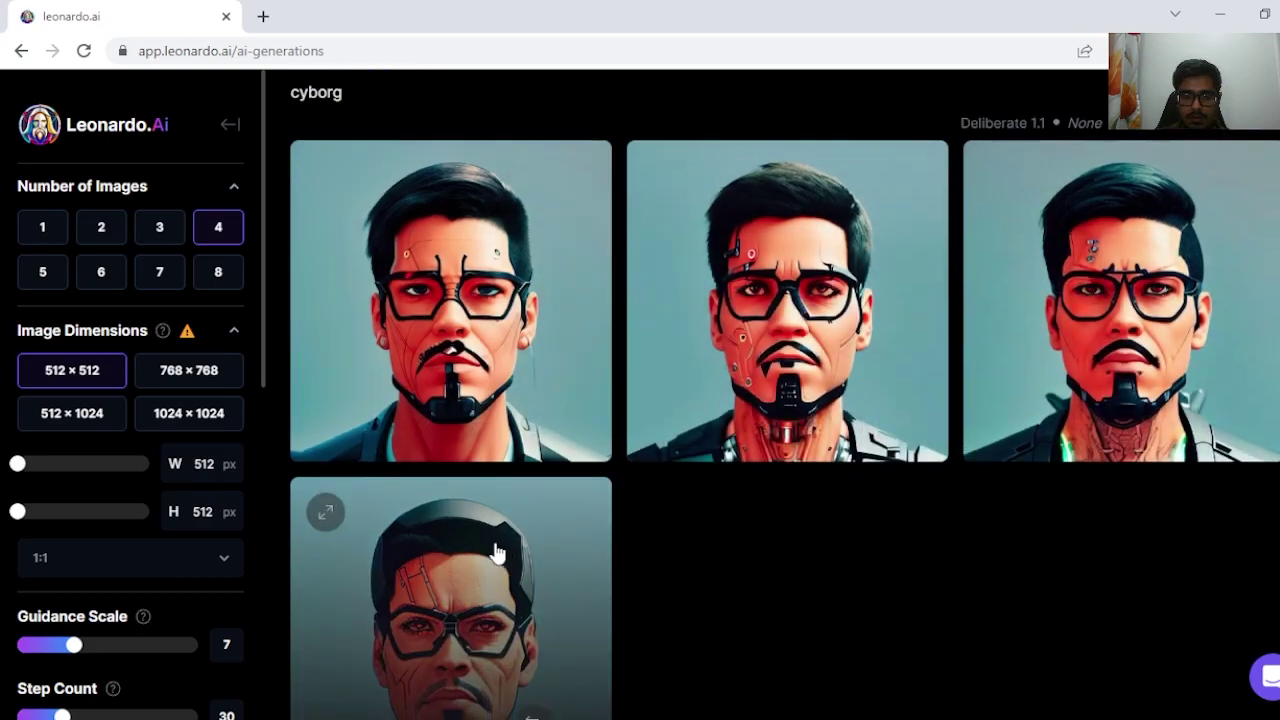
scroll(500, 545, "down", 2)
scroll(530, 452, "up", 1)
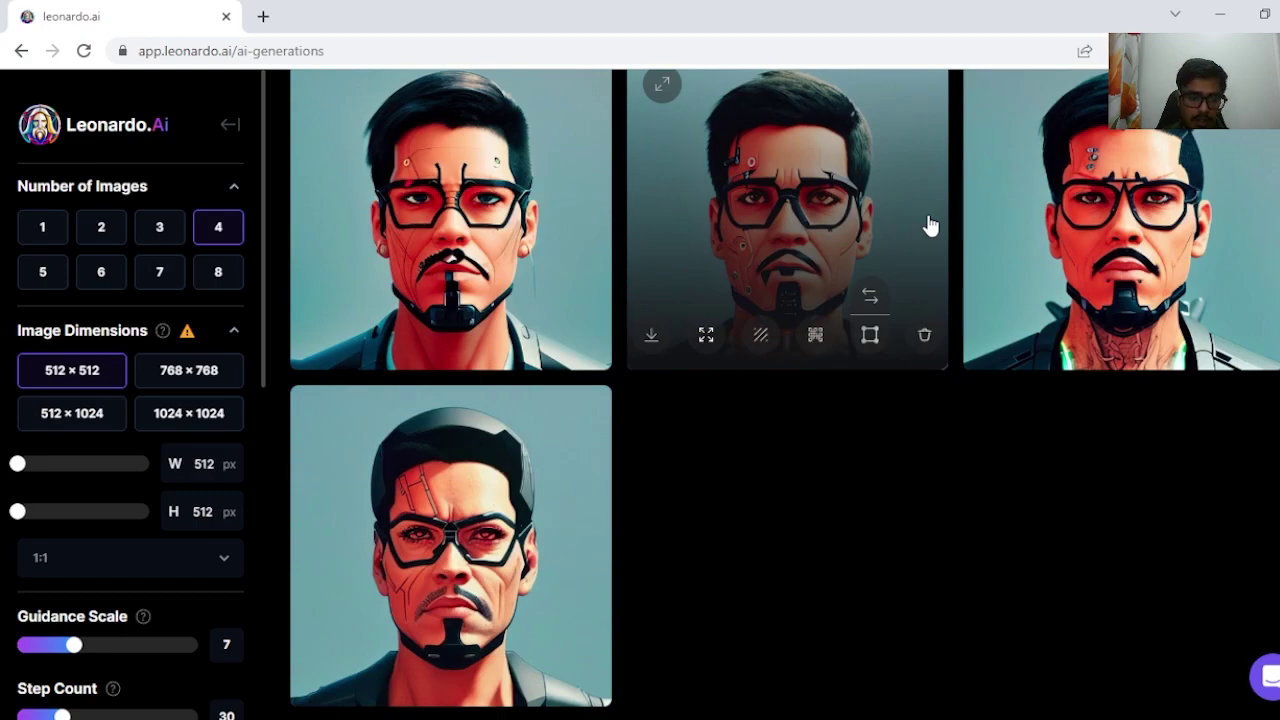
scroll(517, 223, "down", 3)
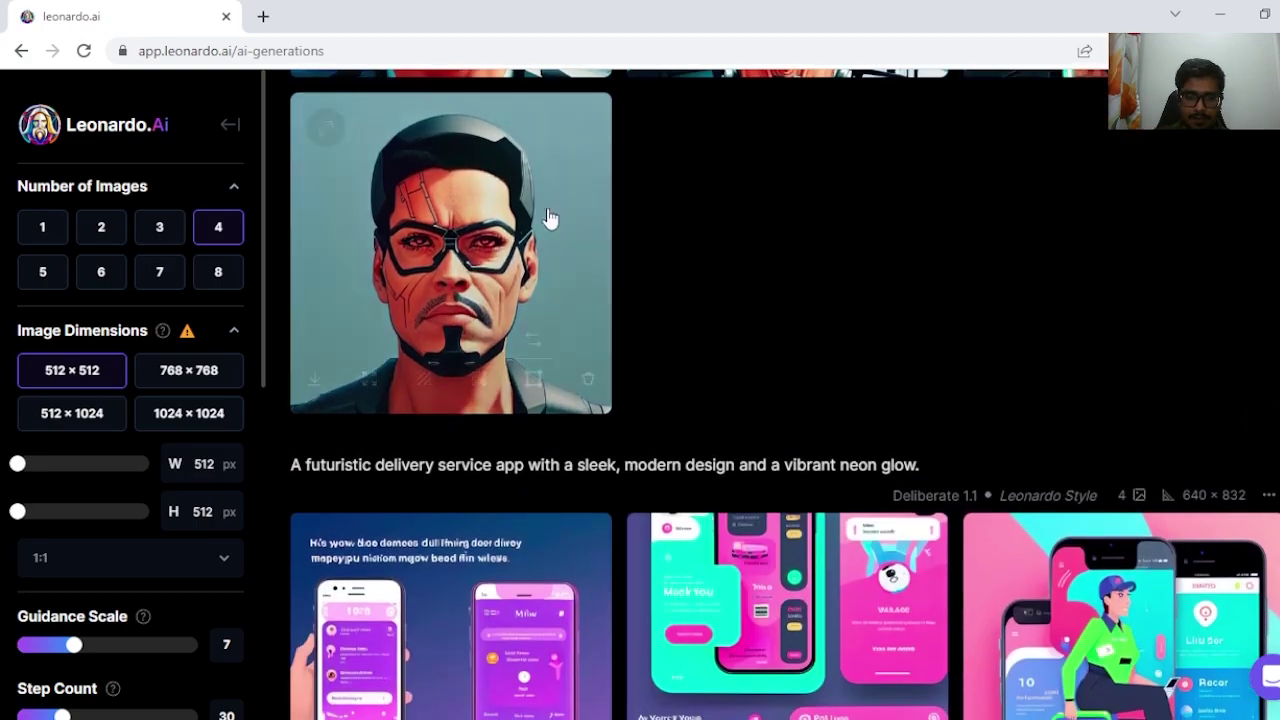
scroll(440, 265, "up", 2)
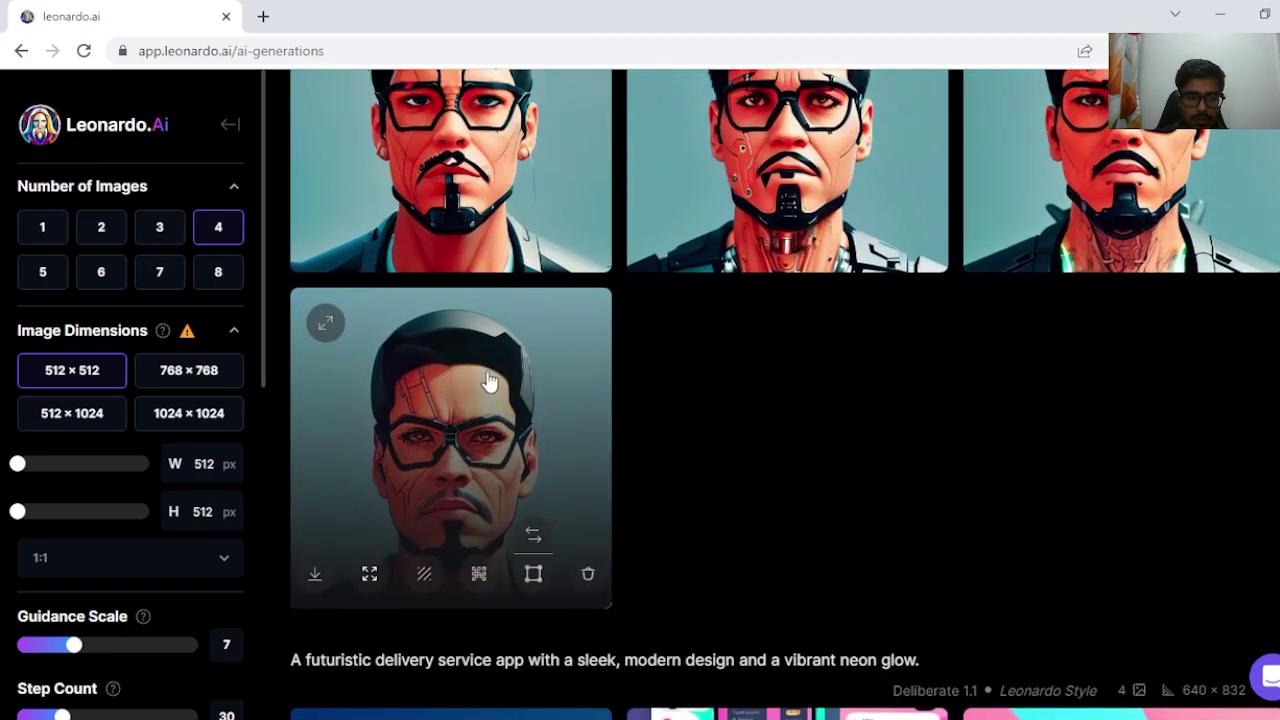
scroll(503, 358, "up", 2)
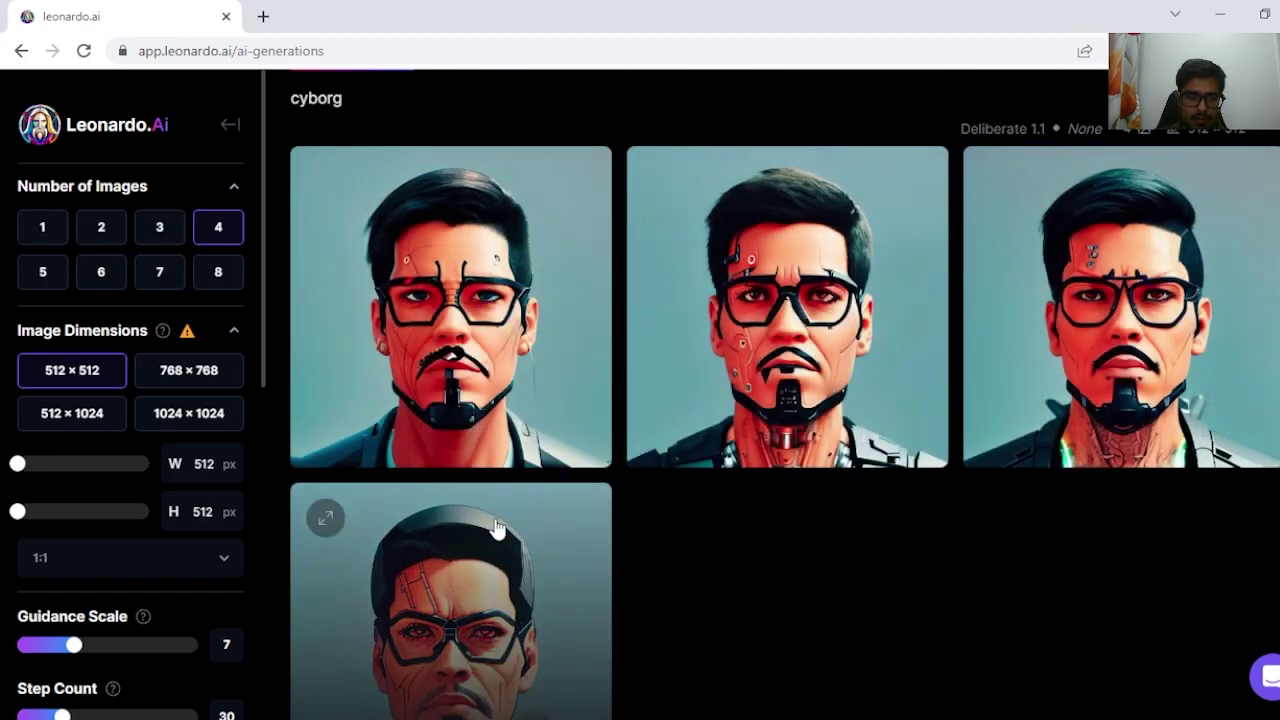
scroll(497, 527, "down", 1)
Step: Select the cyborg prompt and check the model list, keeping Deliberate 1.1
scroll(160, 320, "up", 4)
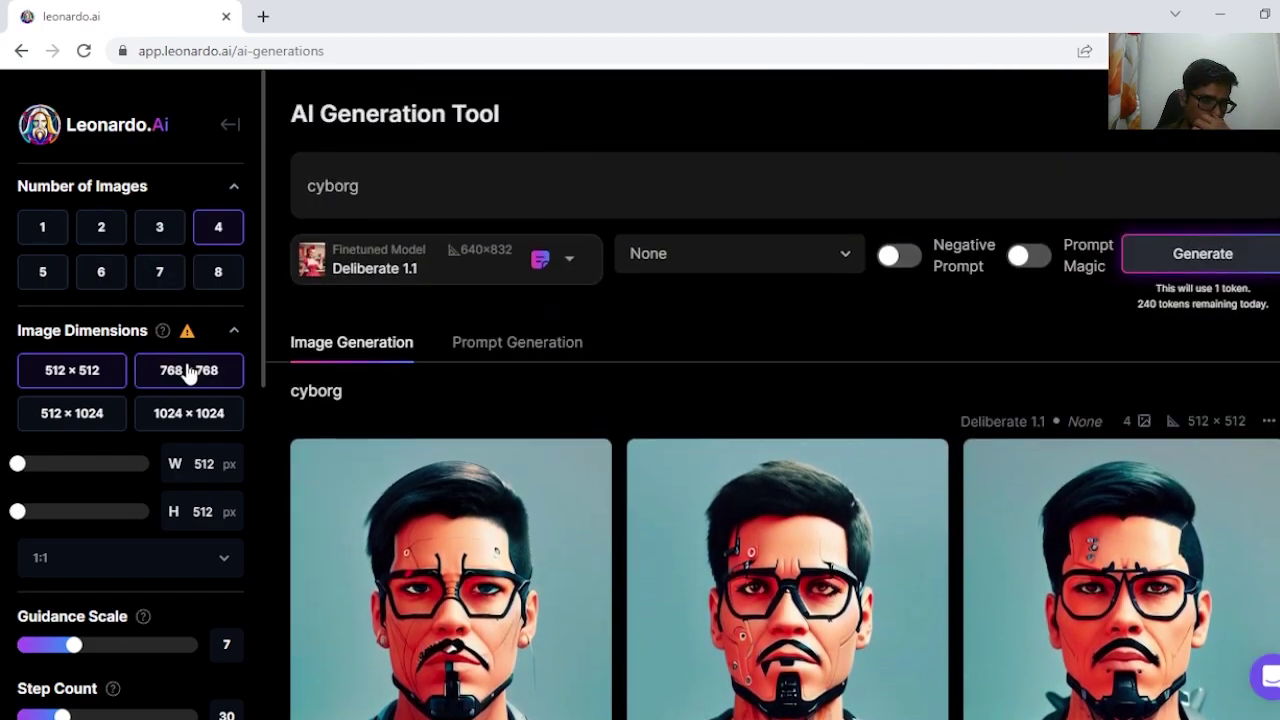
double_click(400, 203)
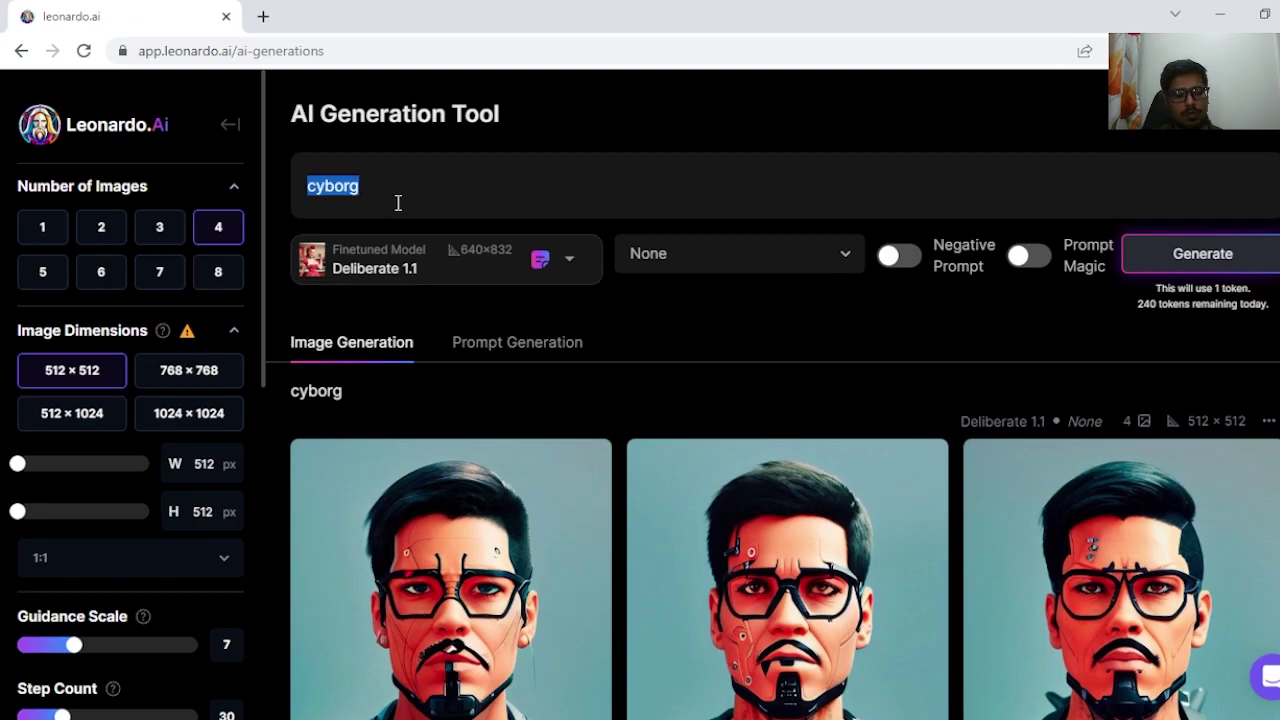
left_click(416, 270)
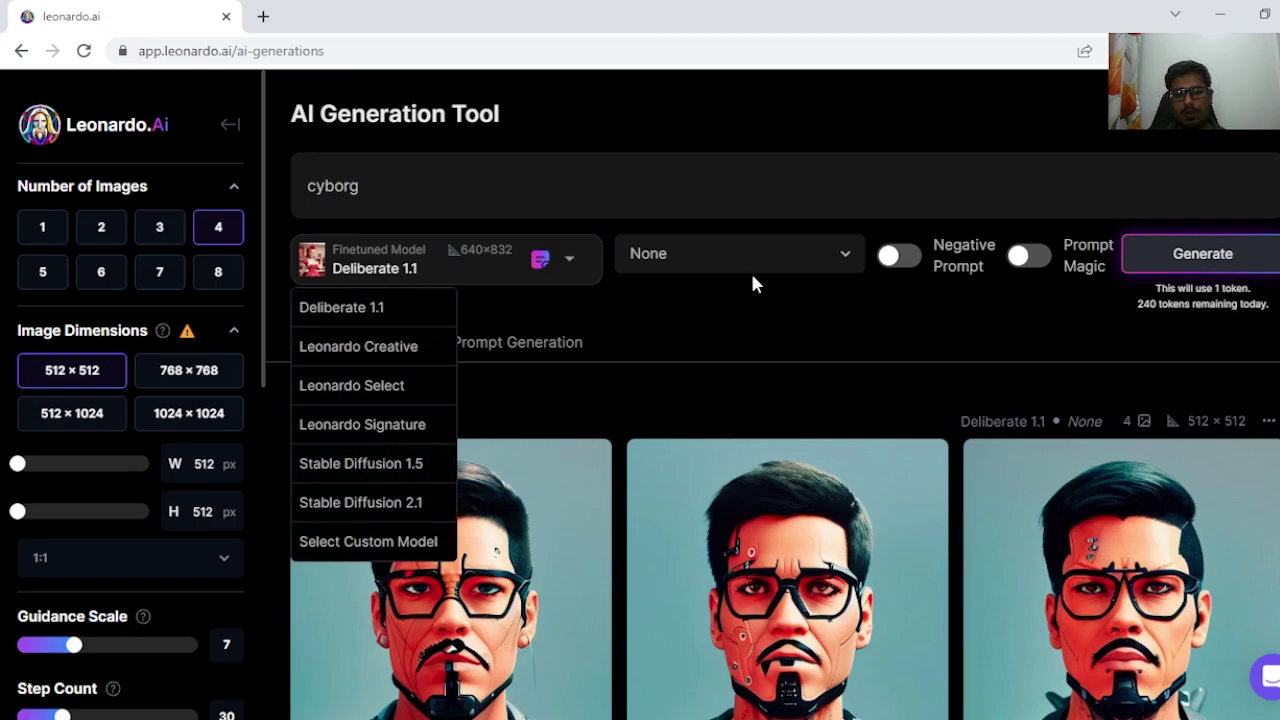
left_click(945, 270)
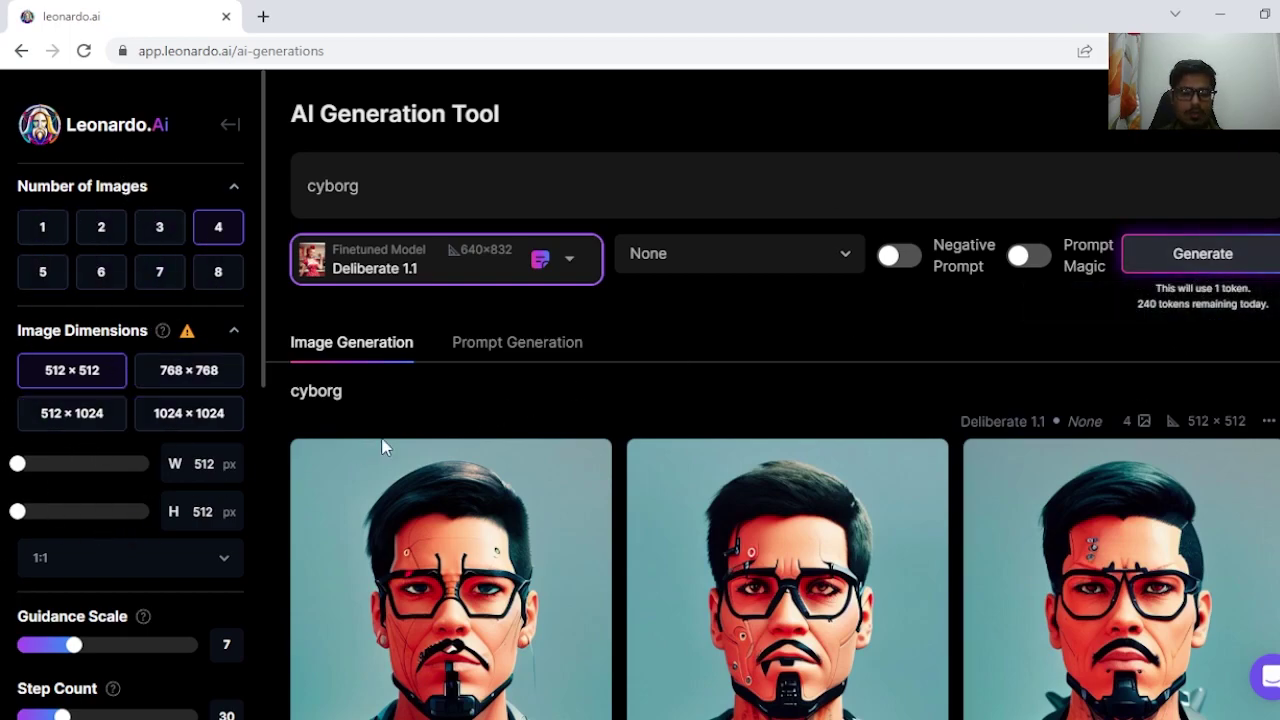
Step: Switch to the Prompt Generation tab with its 4-prompt setting
scroll(370, 450, "down", 2)
scroll(229, 437, "down", 4)
scroll(133, 407, "up", 4)
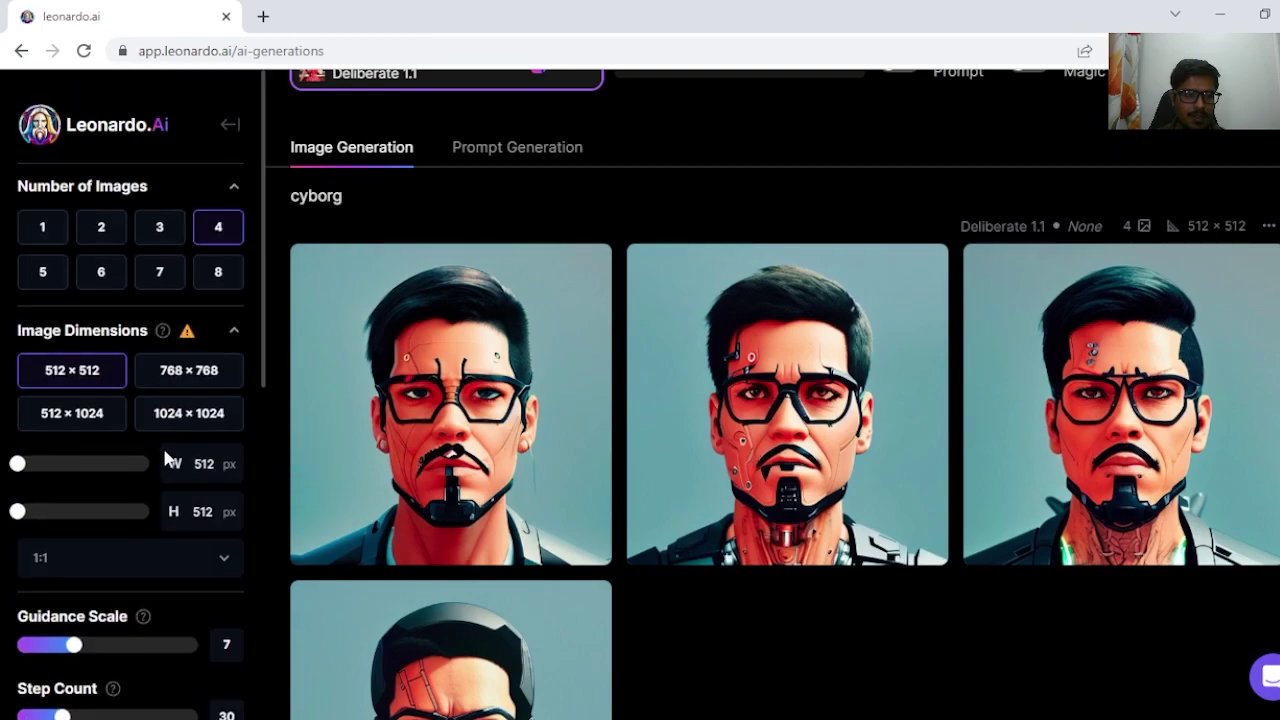
left_click(470, 147)
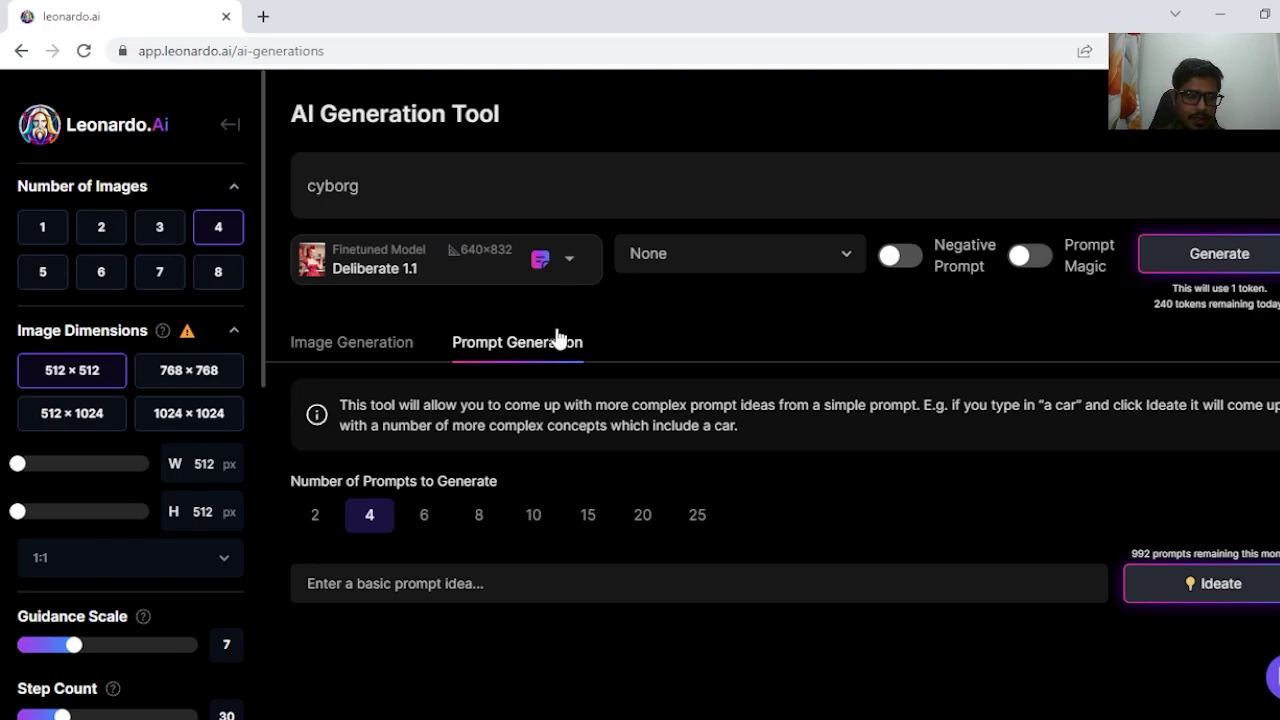
Step: Ideate prompts from the basic idea 'cyborg, foreign world'
double_click(340, 204)
key("ctrl+c")
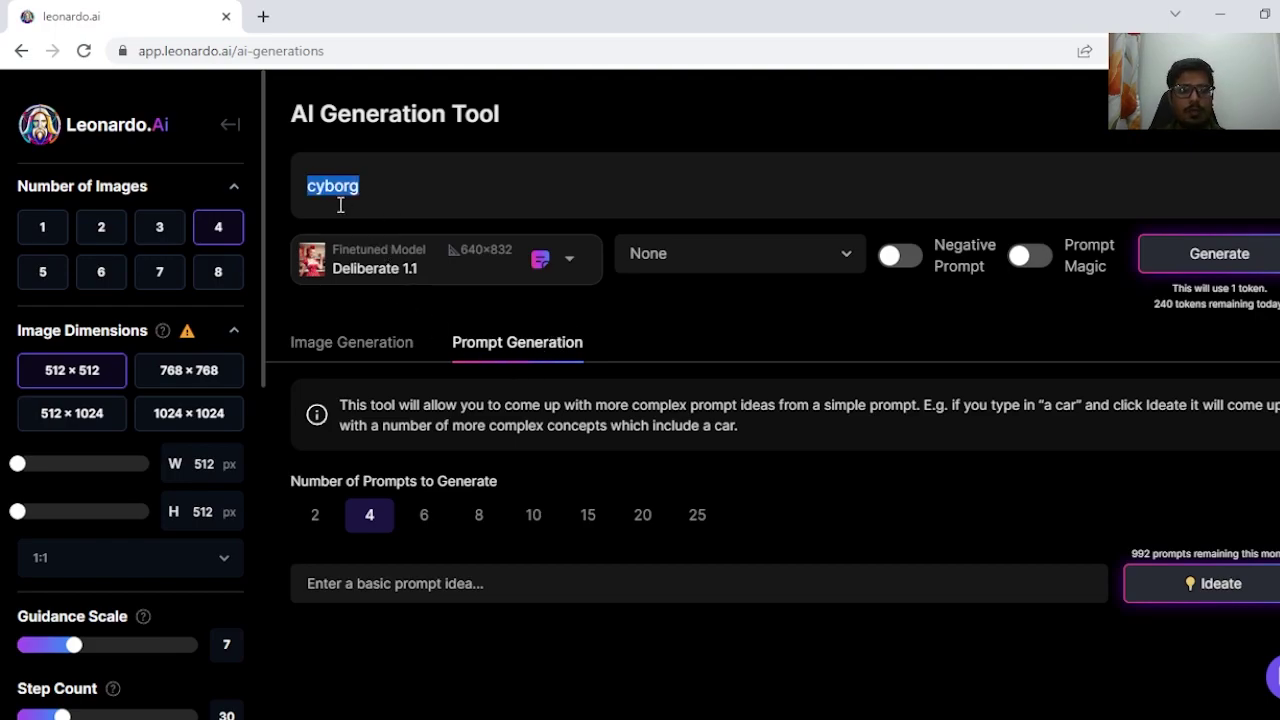
left_click(453, 588)
key("ctrl+v")
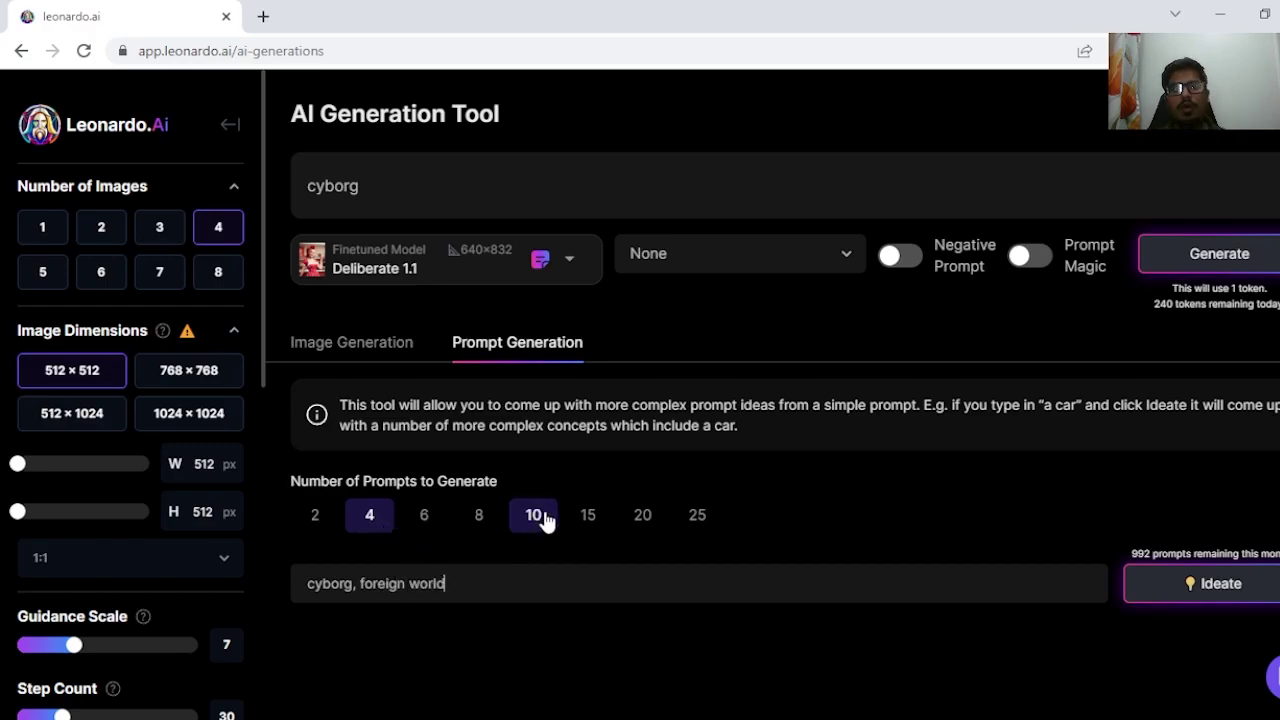
left_click(1207, 586)
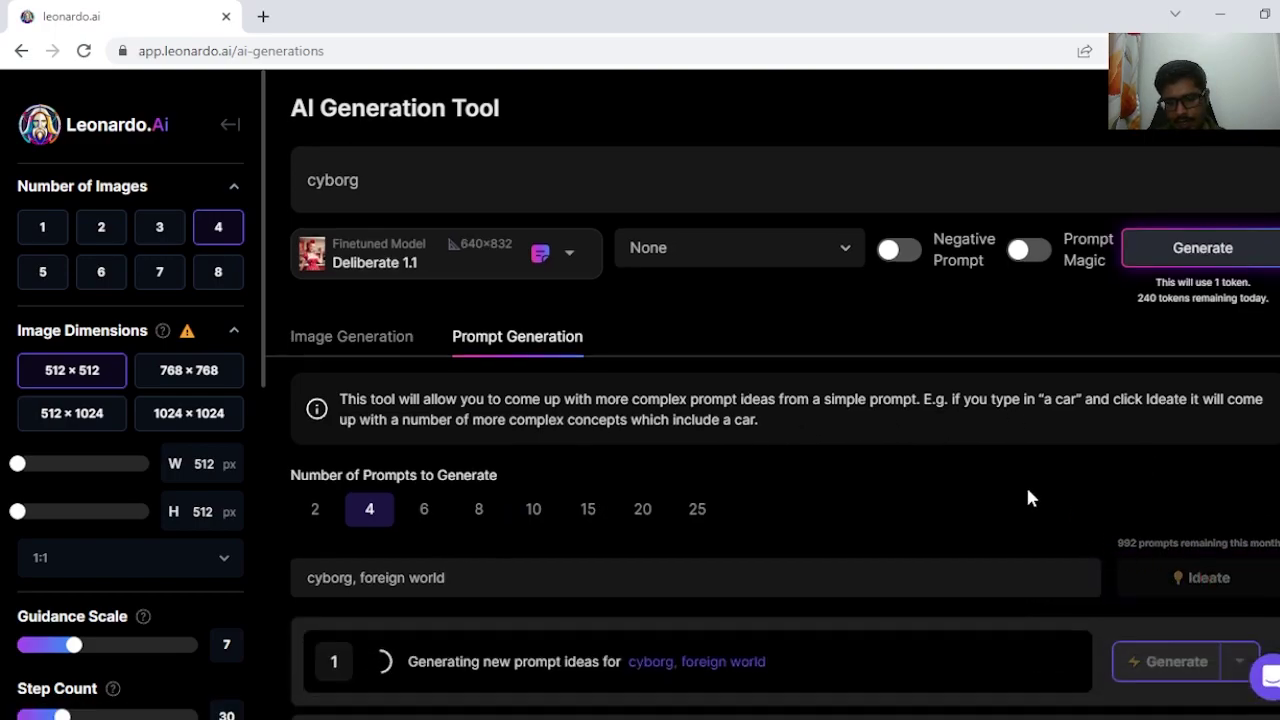
Step: Read through the four suggested detailed prompts
scroll(1028, 494, "down", 3)
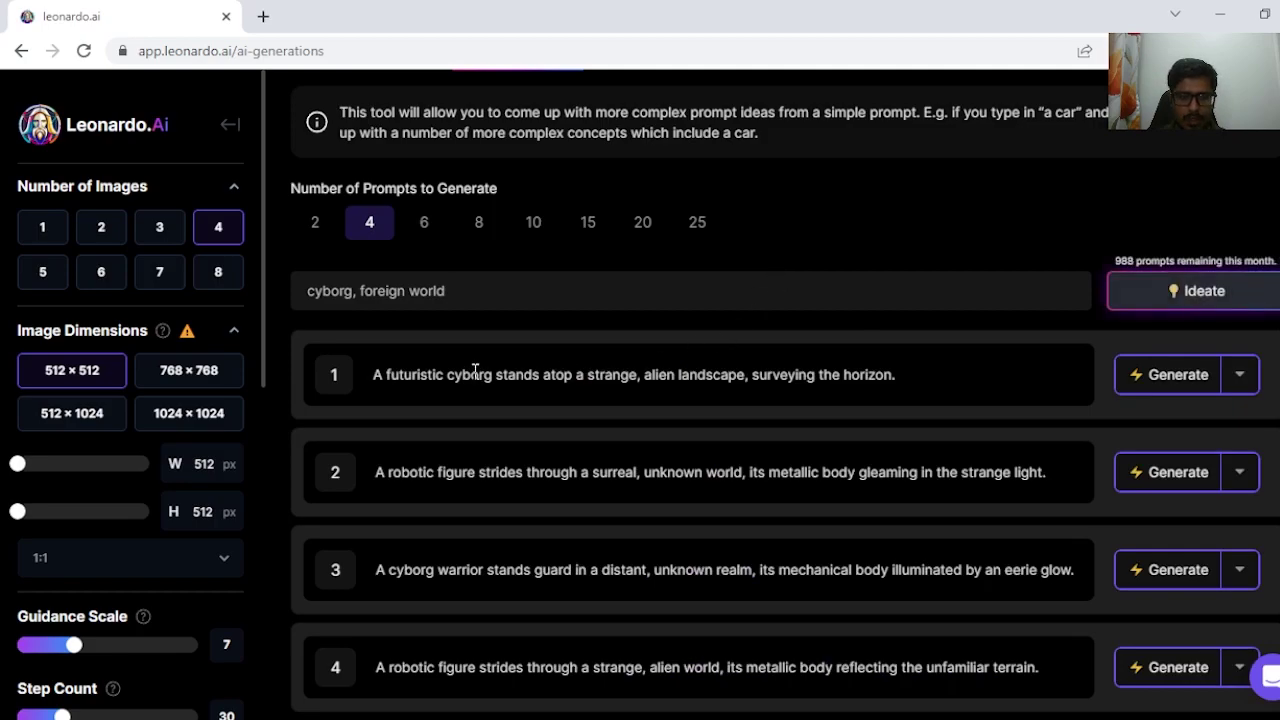
triple_click(475, 372)
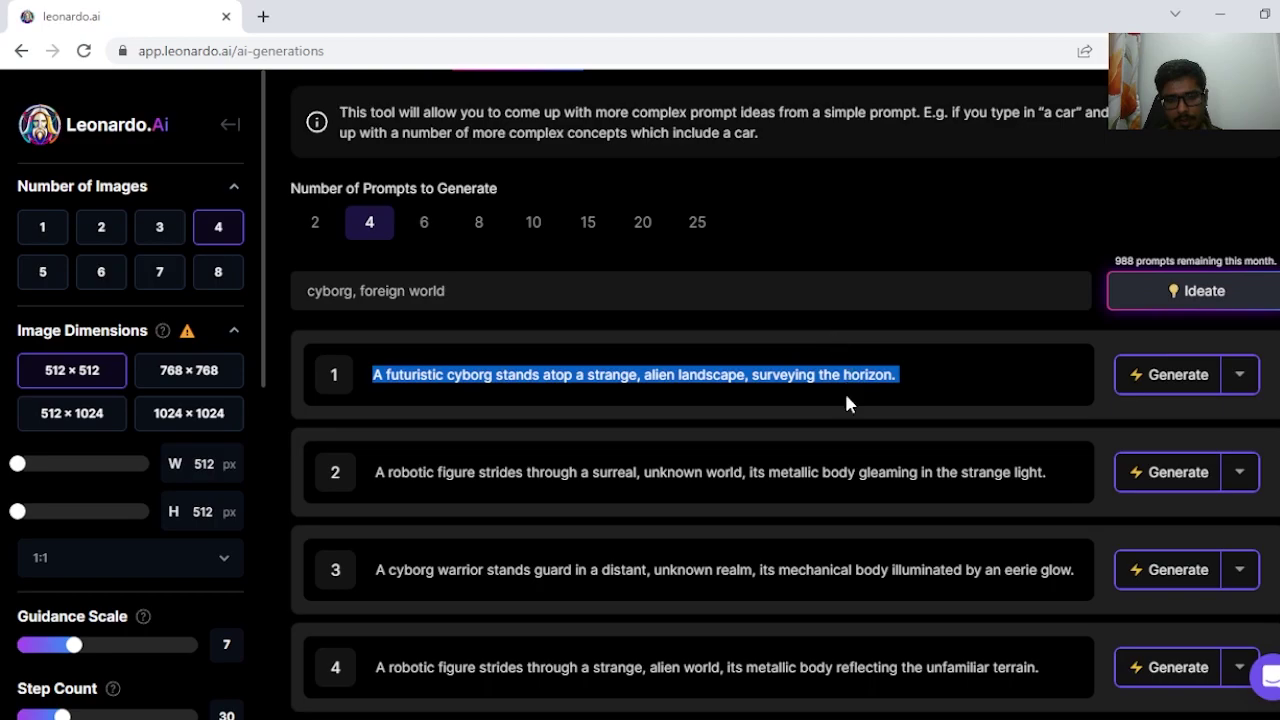
scroll(566, 472, "down", 1)
left_click_drag(409, 465, 922, 458)
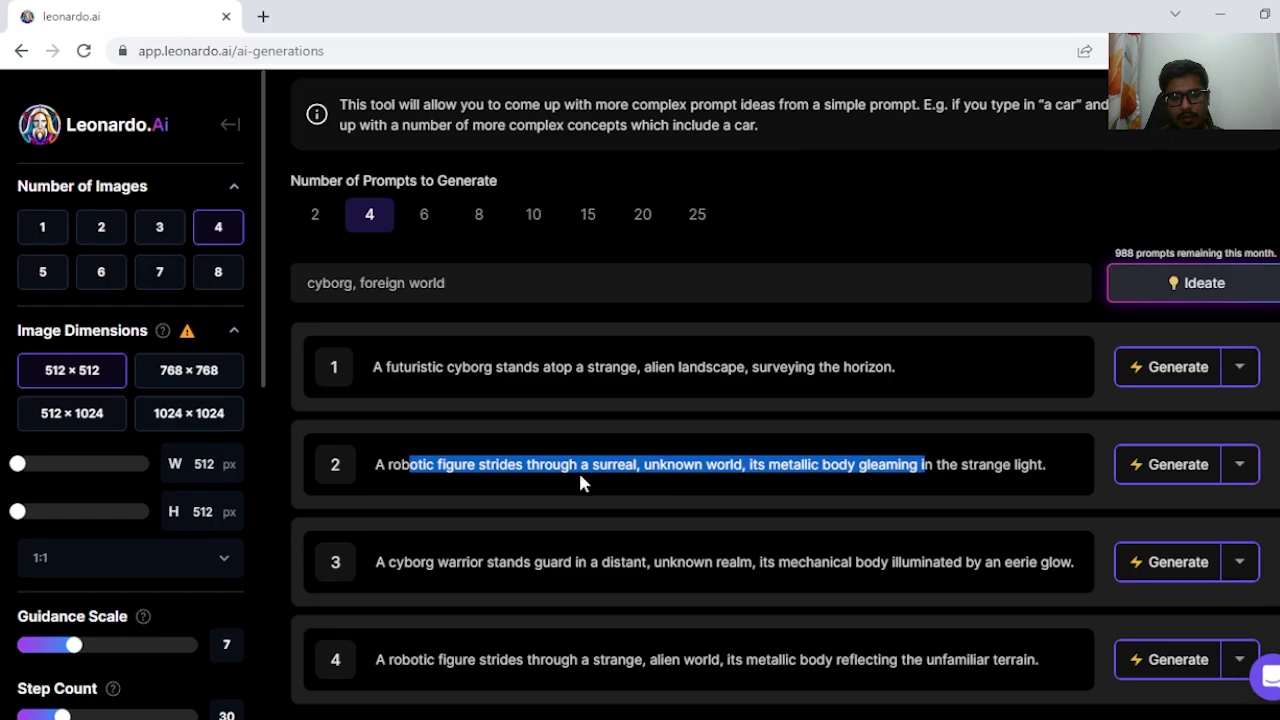
Step: Generate four images from suggestion 3, the cyborg warrior prompt
left_click(1168, 564)
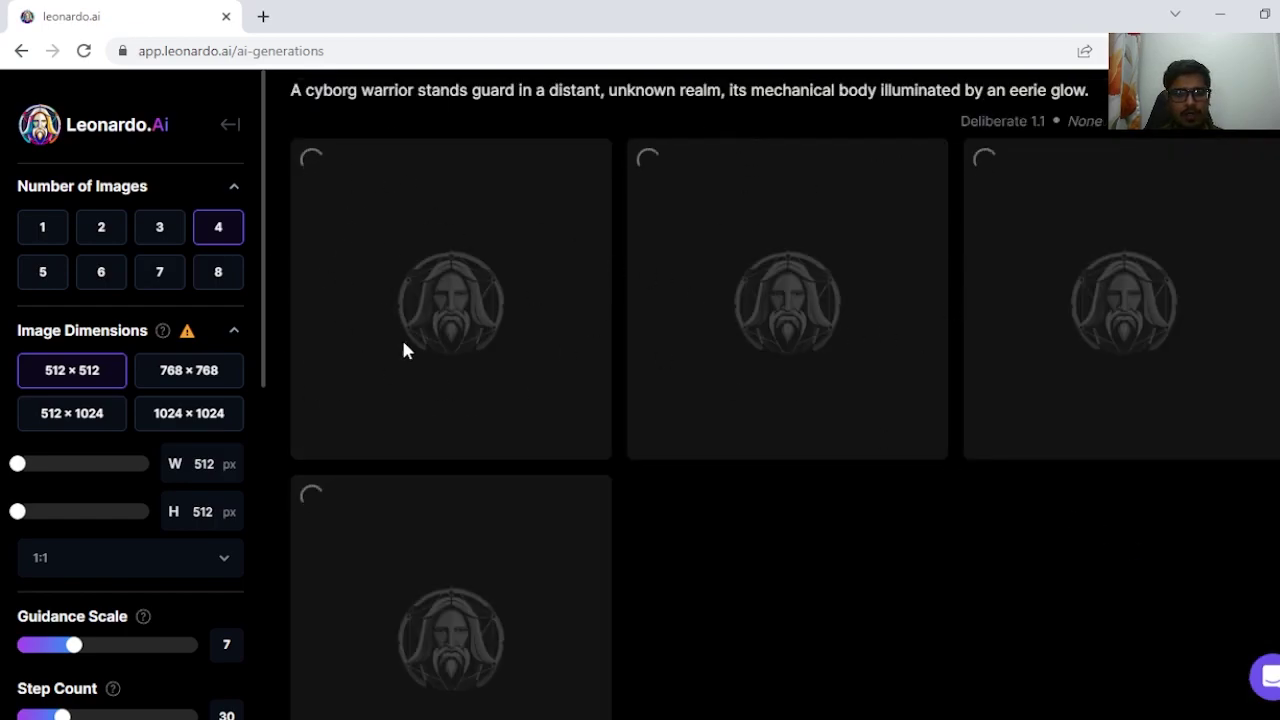
scroll(330, 262, "down", 1)
scroll(489, 280, "down", 1)
scroll(505, 266, "up", 2)
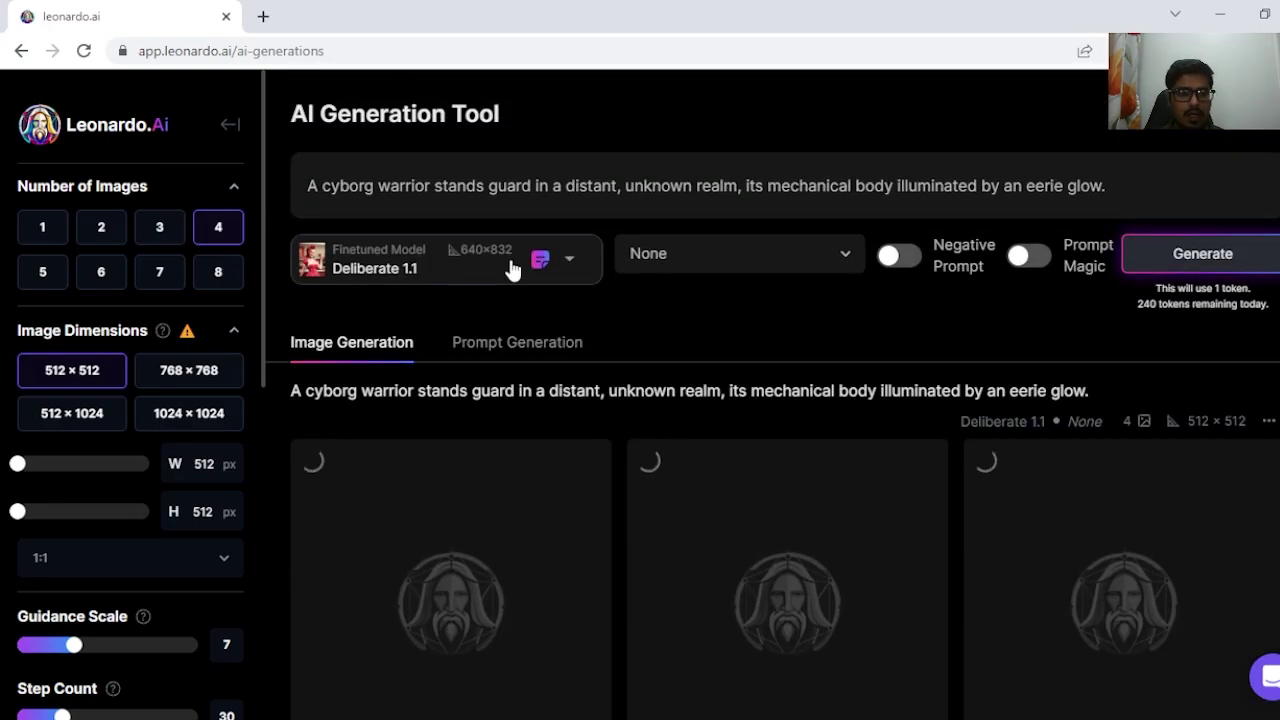
Step: Alternate between Prompt Generation and Image Generation, then scroll to the cyborg results
left_click(518, 343)
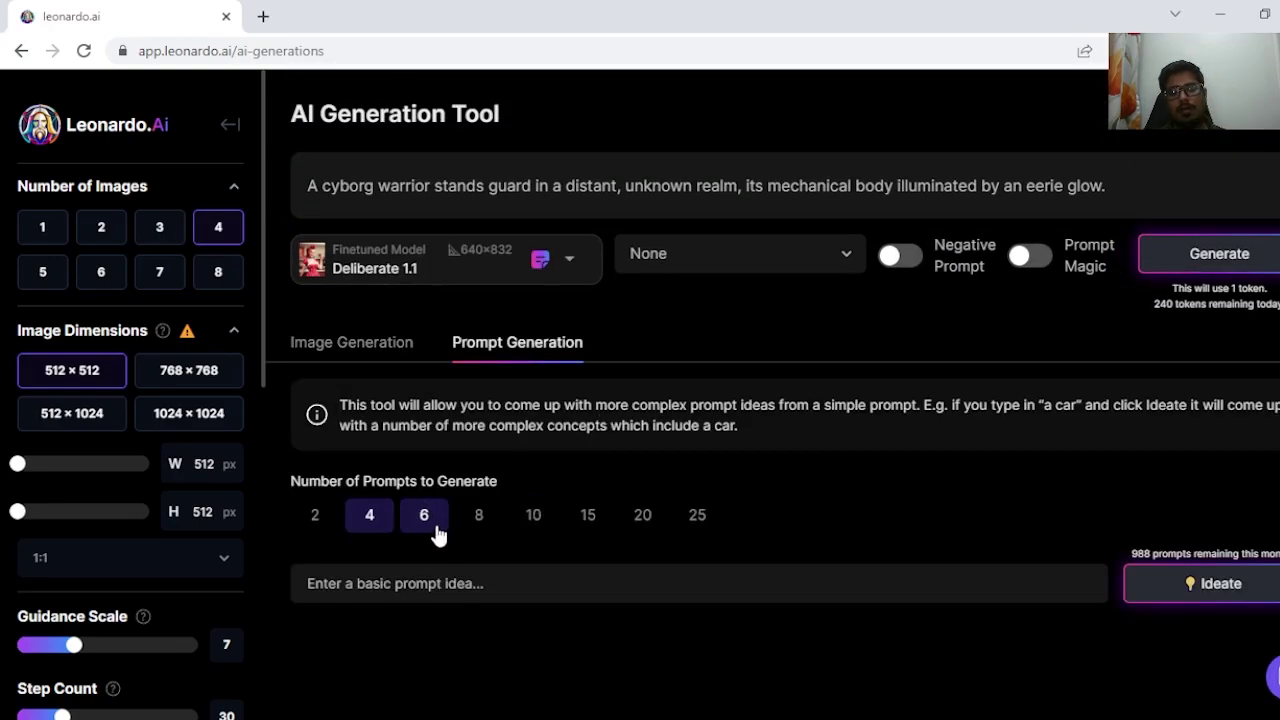
left_click(350, 341)
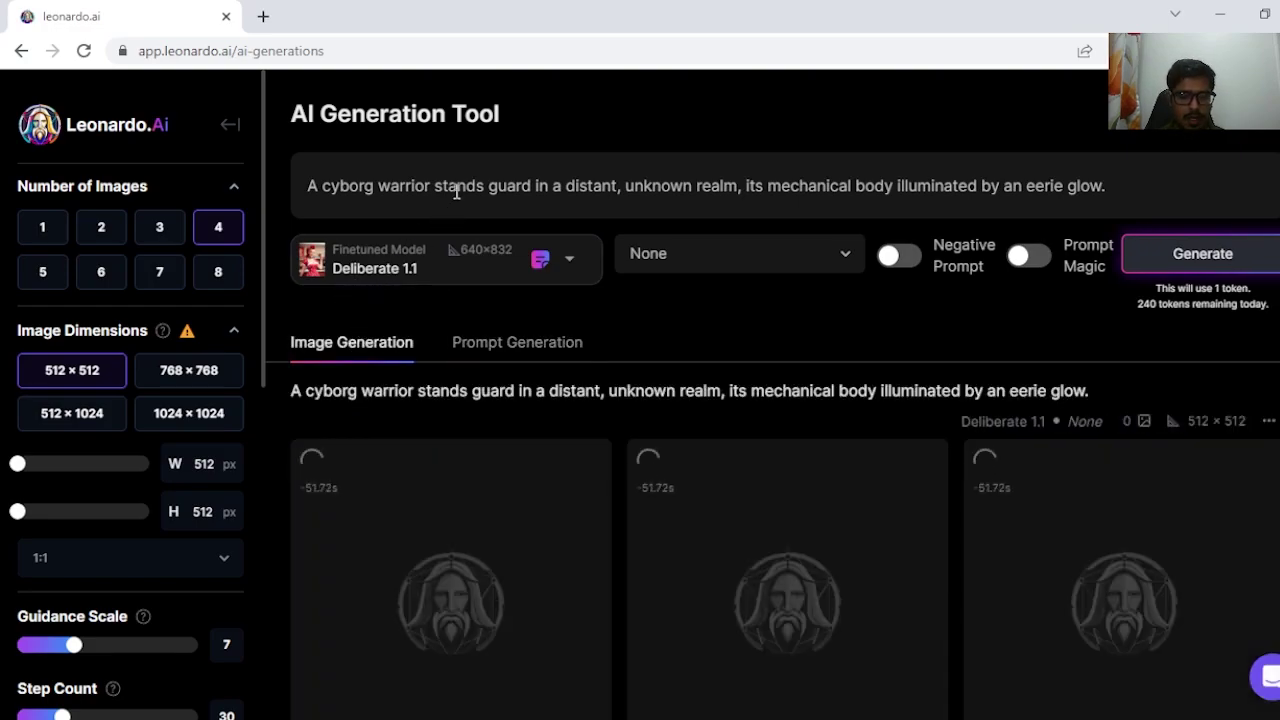
left_click(489, 346)
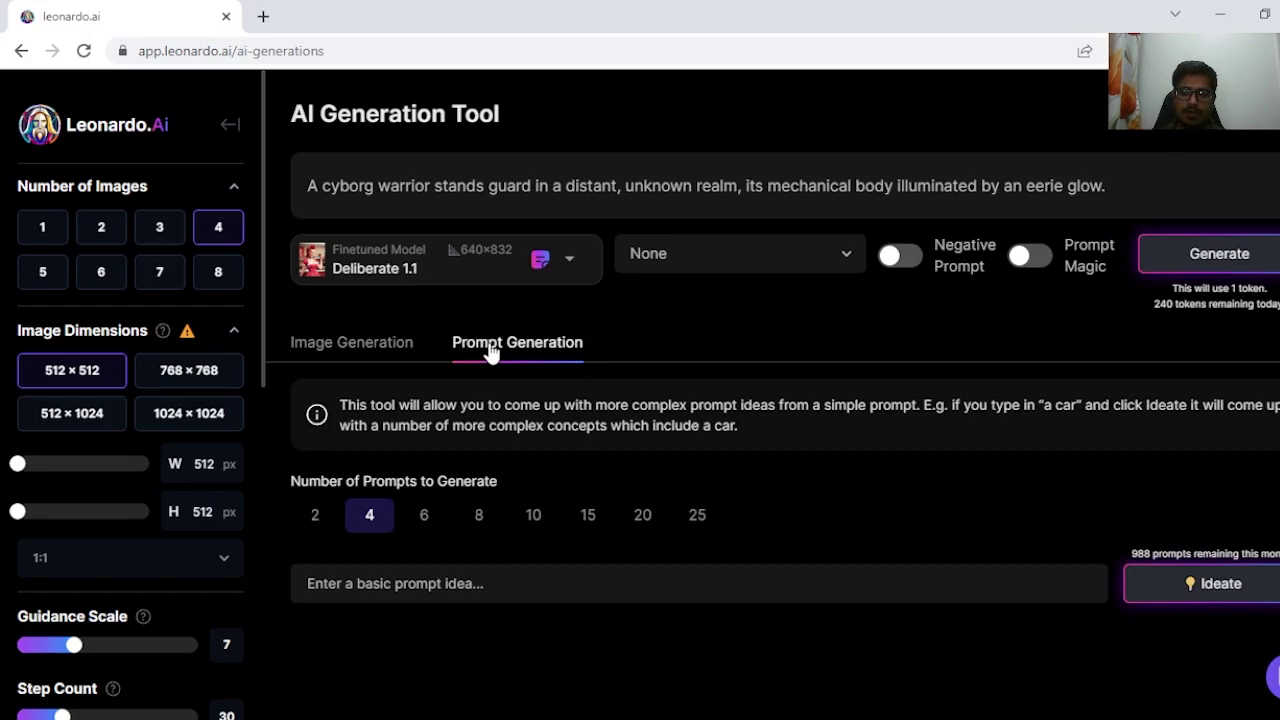
left_click(386, 360)
scroll(600, 317, "down", 2)
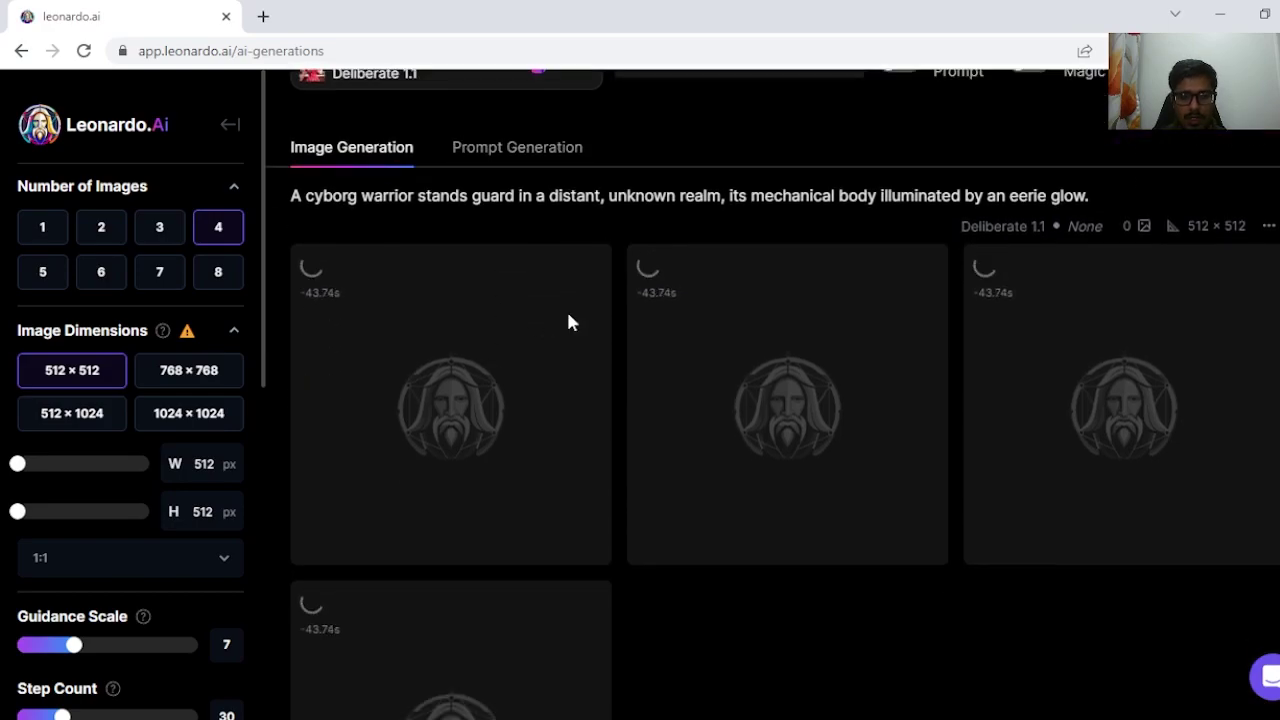
scroll(691, 243, "down", 5)
scroll(447, 310, "up", 2)
scroll(447, 310, "down", 5)
scroll(734, 271, "up", 7)
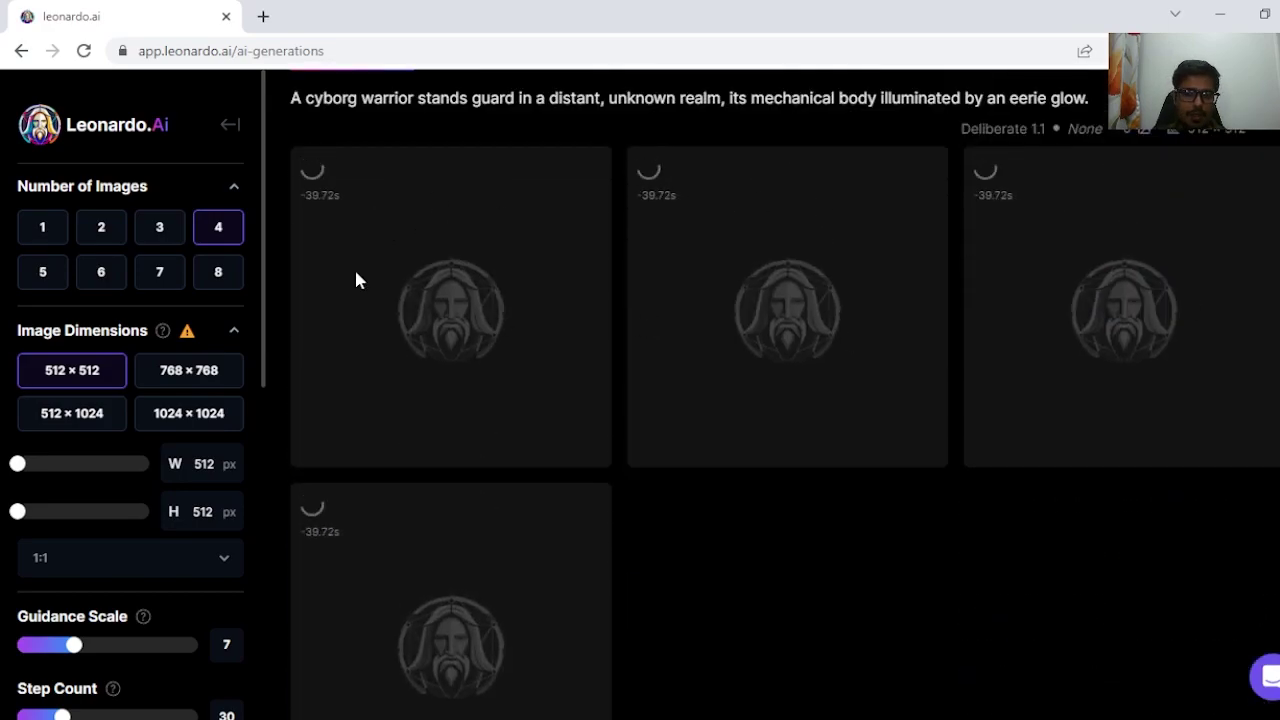
scroll(689, 341, "up", 1)
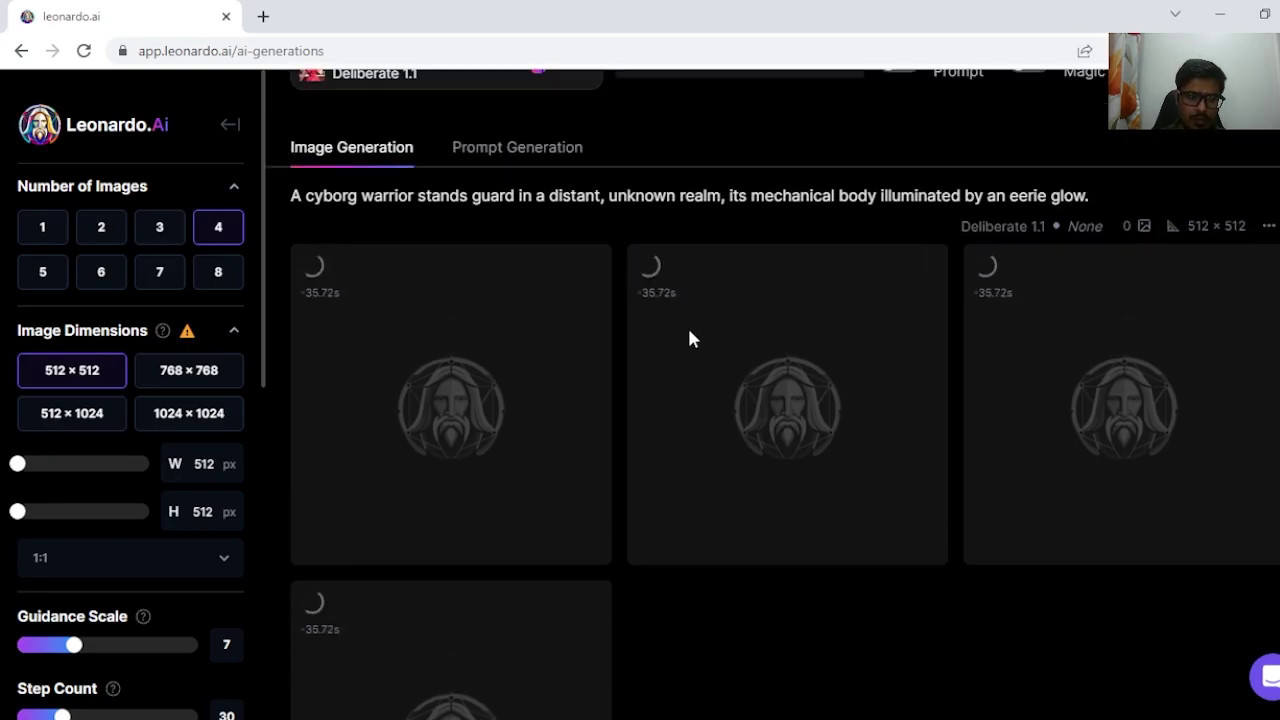
scroll(569, 289, "down", 8)
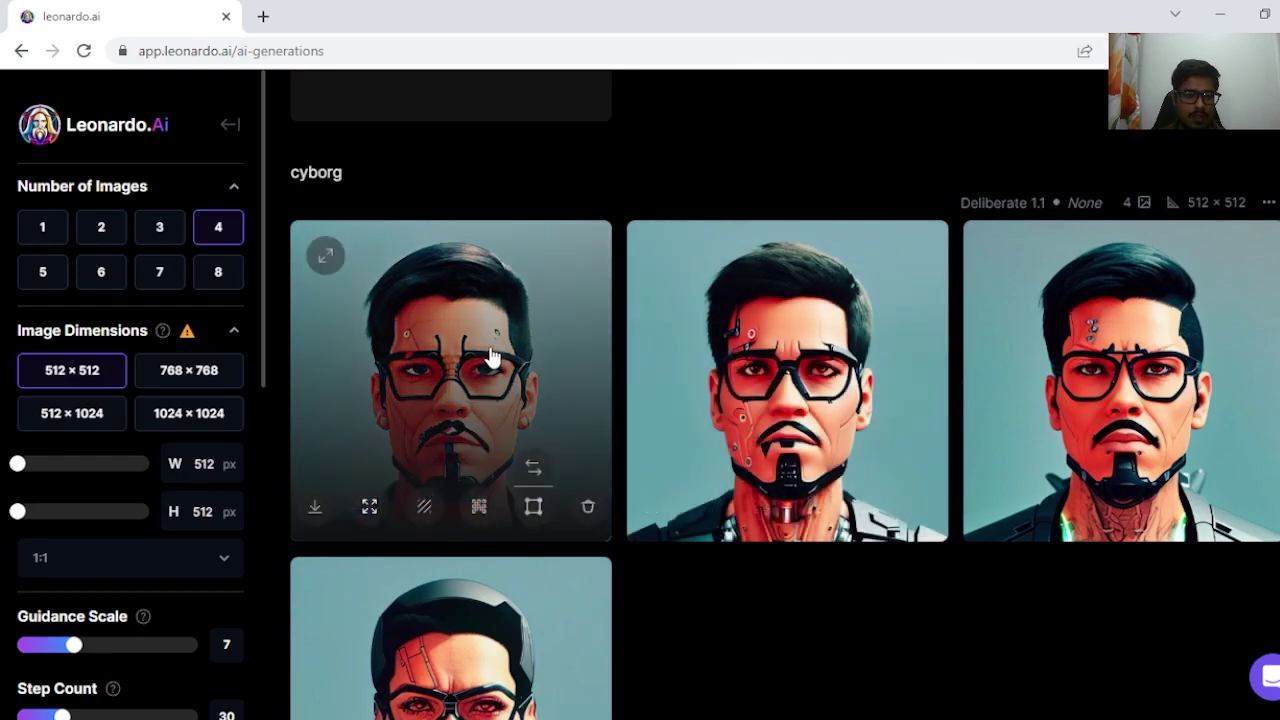
Step: Enlarge the first cyborg portrait, switch its displayed version, and close the viewer
left_click(481, 346)
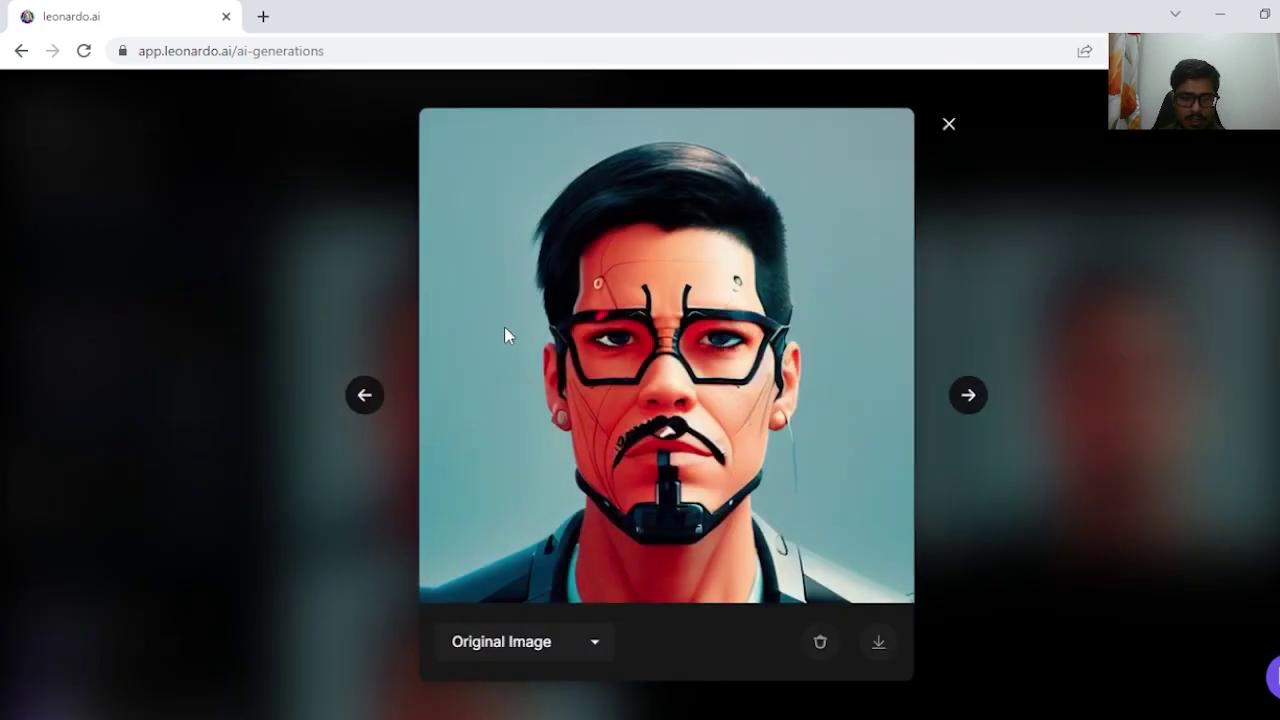
left_click(575, 639)
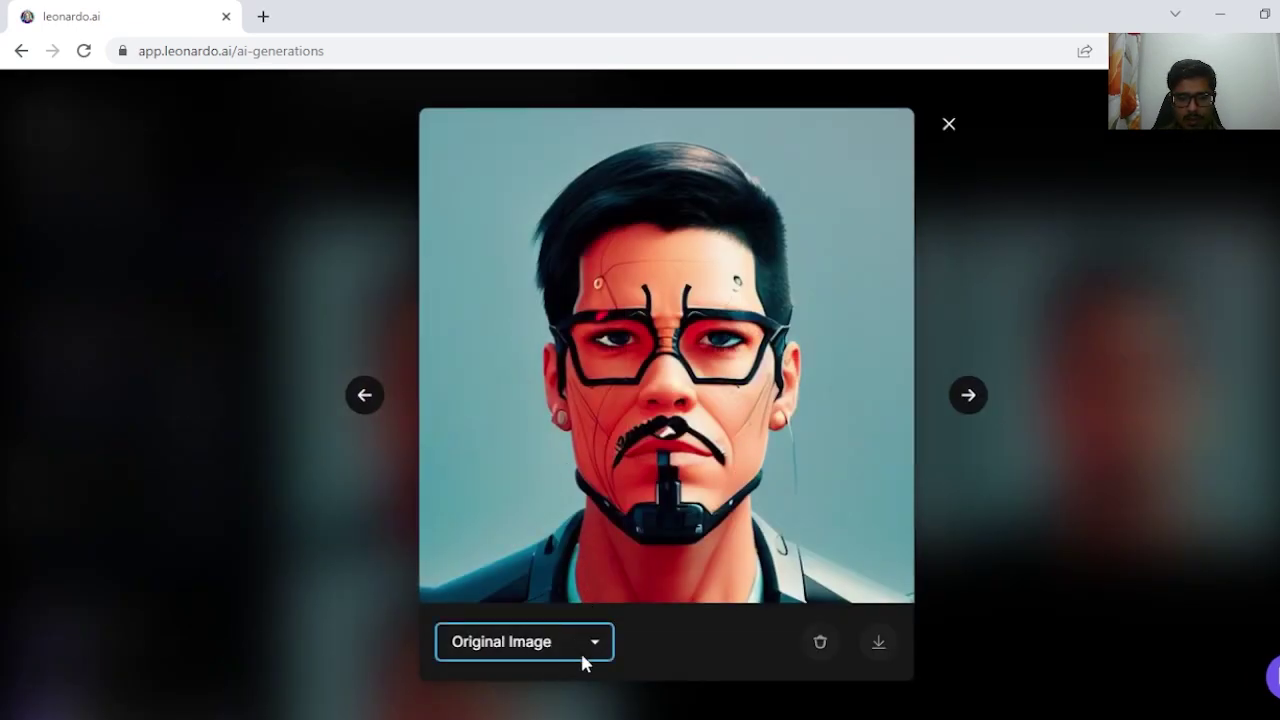
left_click(1035, 492)
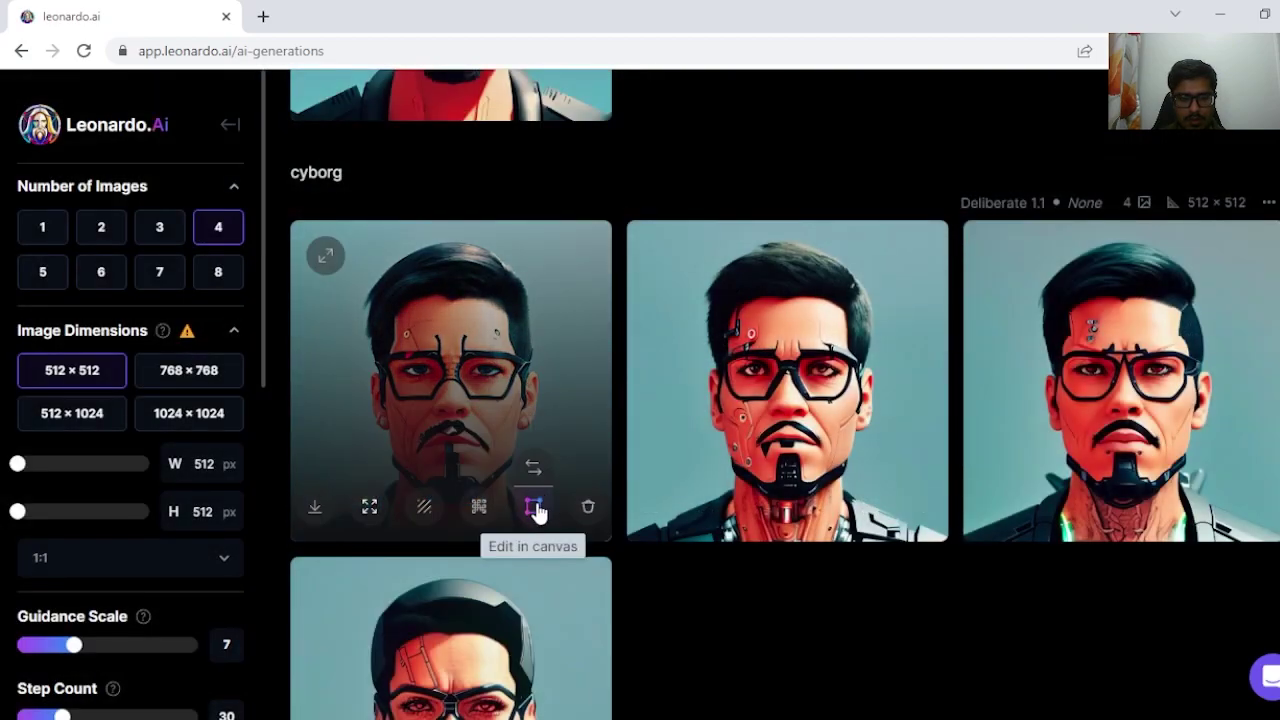
Step: Upscale the first cyborg portrait, remove its background, and delete it
left_click(479, 508)
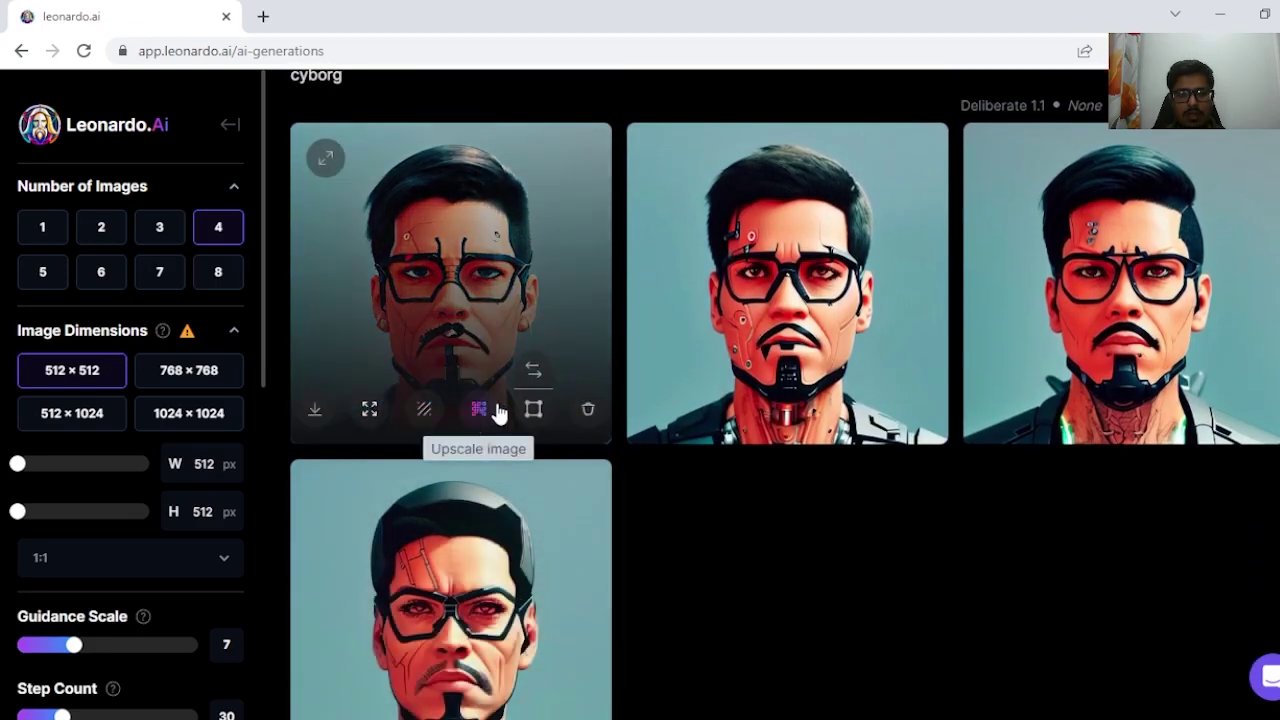
left_click(425, 409)
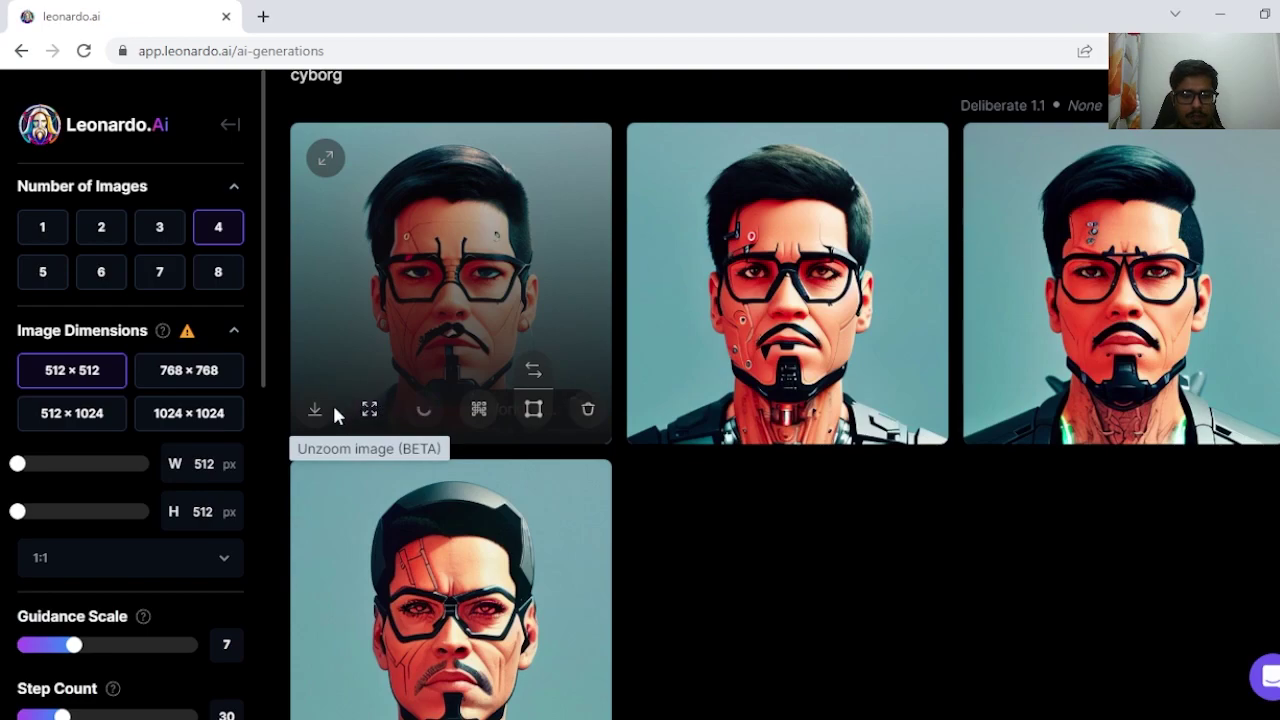
left_click(590, 409)
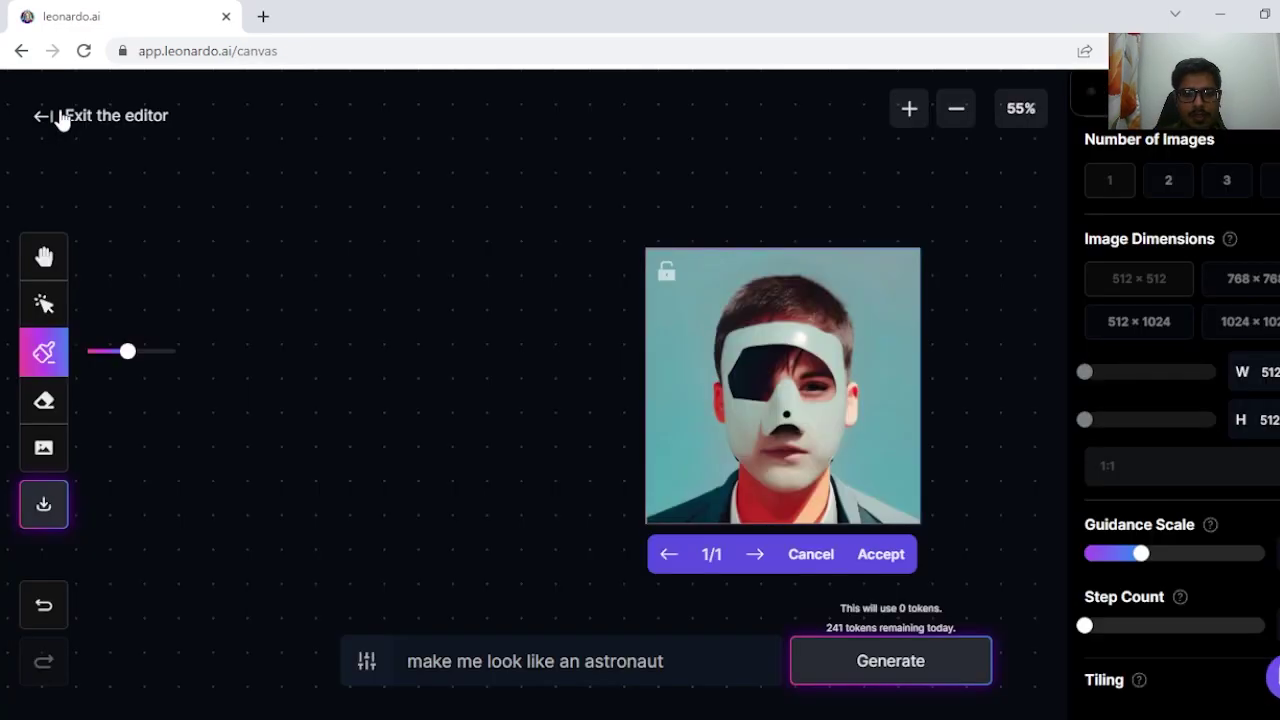
Step: Return Home and open the AI Canvas (Beta) editor
left_click(57, 118)
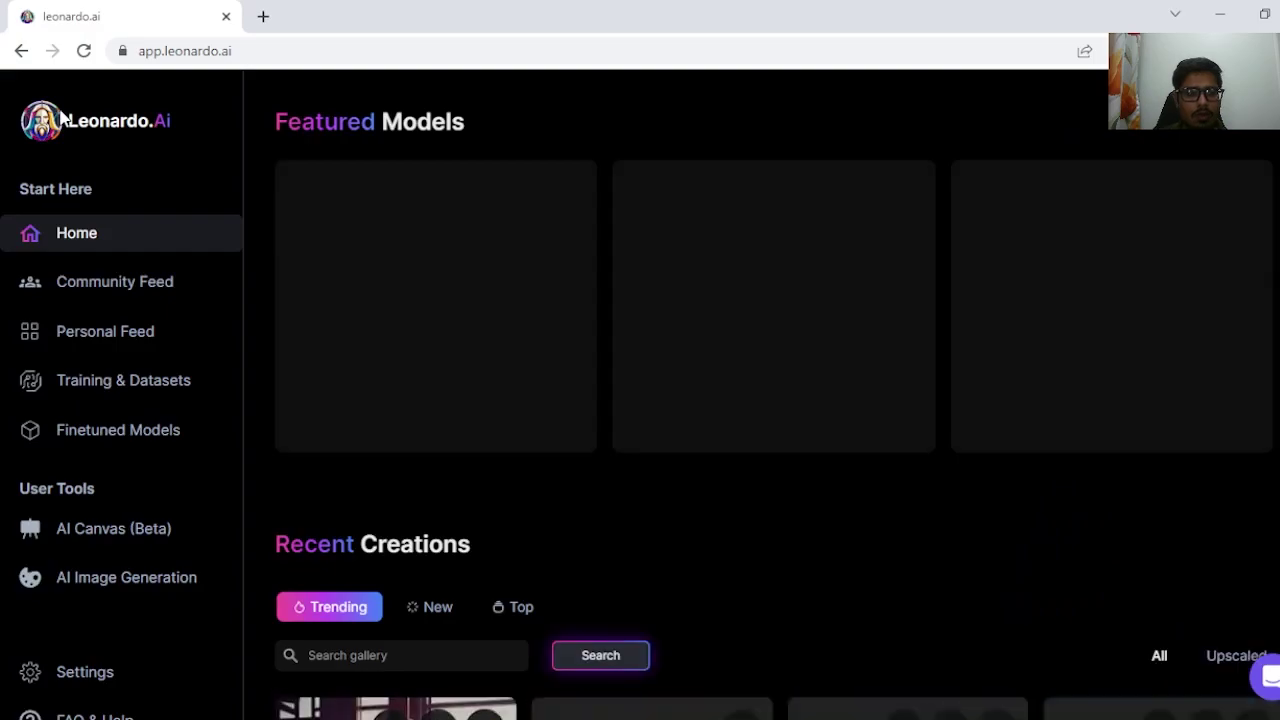
left_click(114, 526)
scroll(673, 291, "up", 2)
scroll(674, 289, "down", 5)
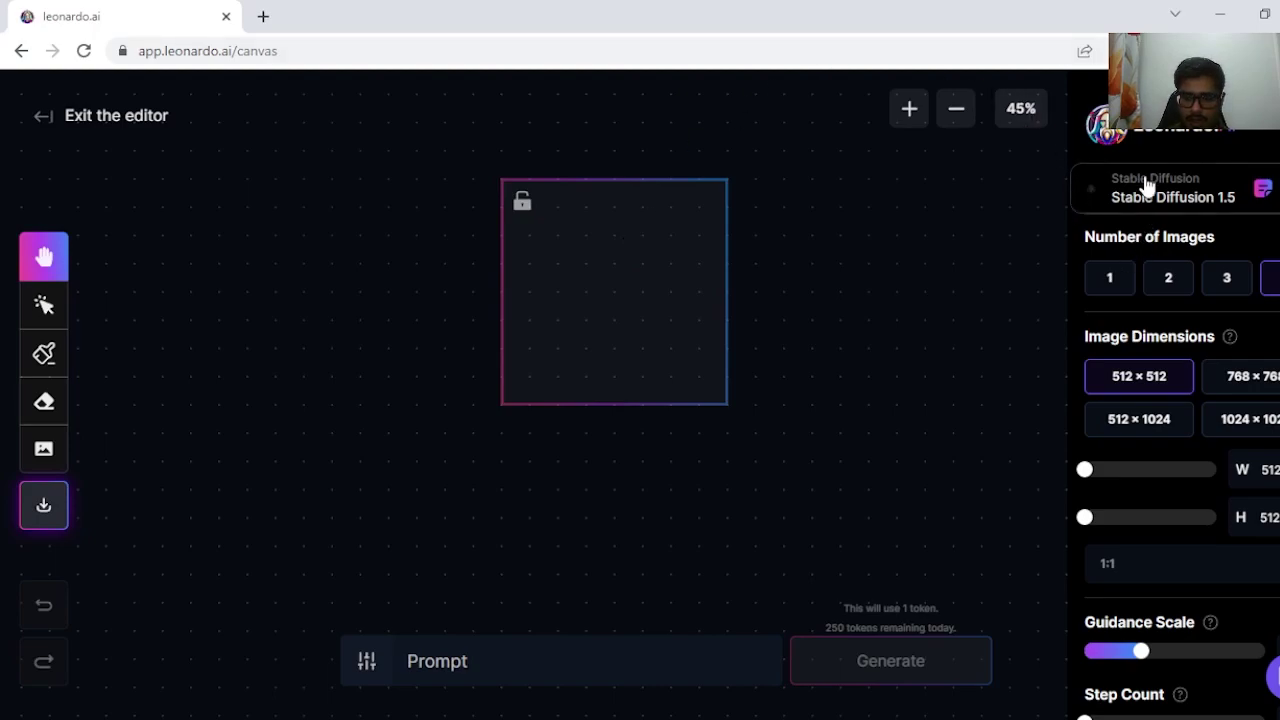
Step: Set the canvas model to Stable Diffusion 2.1 and Number of Images to 1
left_click(1186, 186)
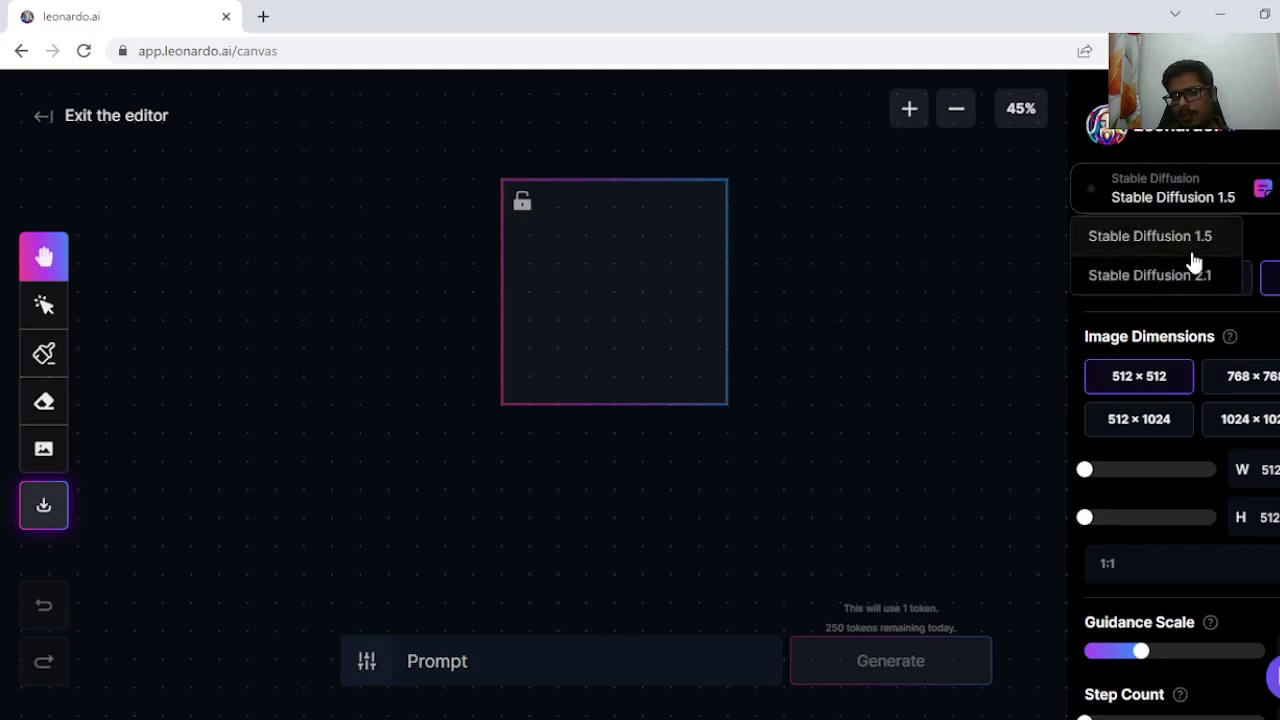
left_click(1208, 276)
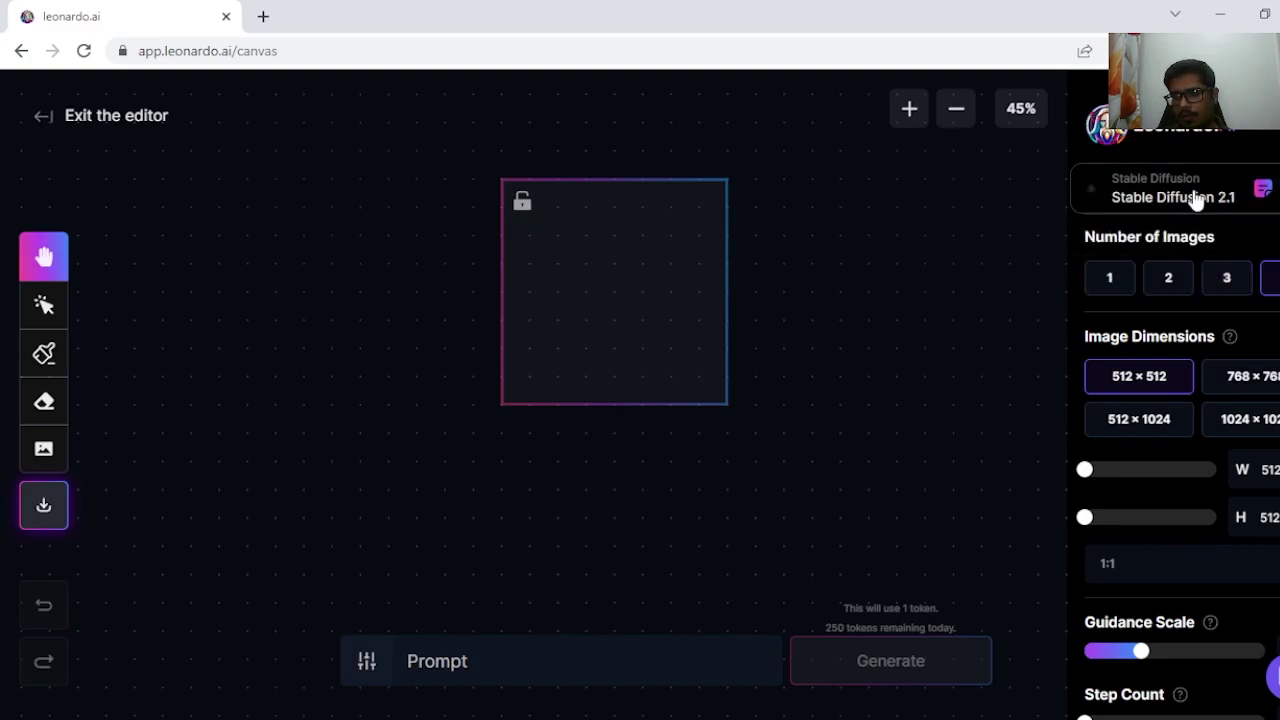
left_click(1116, 284)
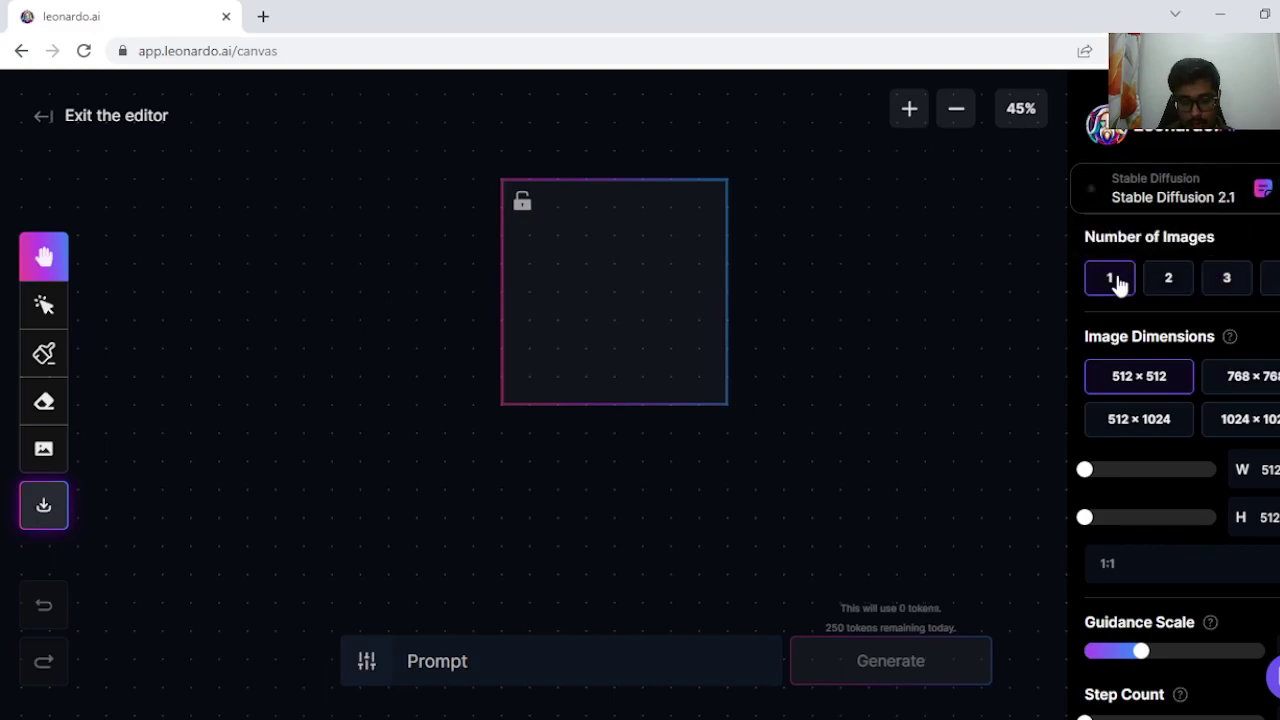
scroll(1150, 320, "down", 3)
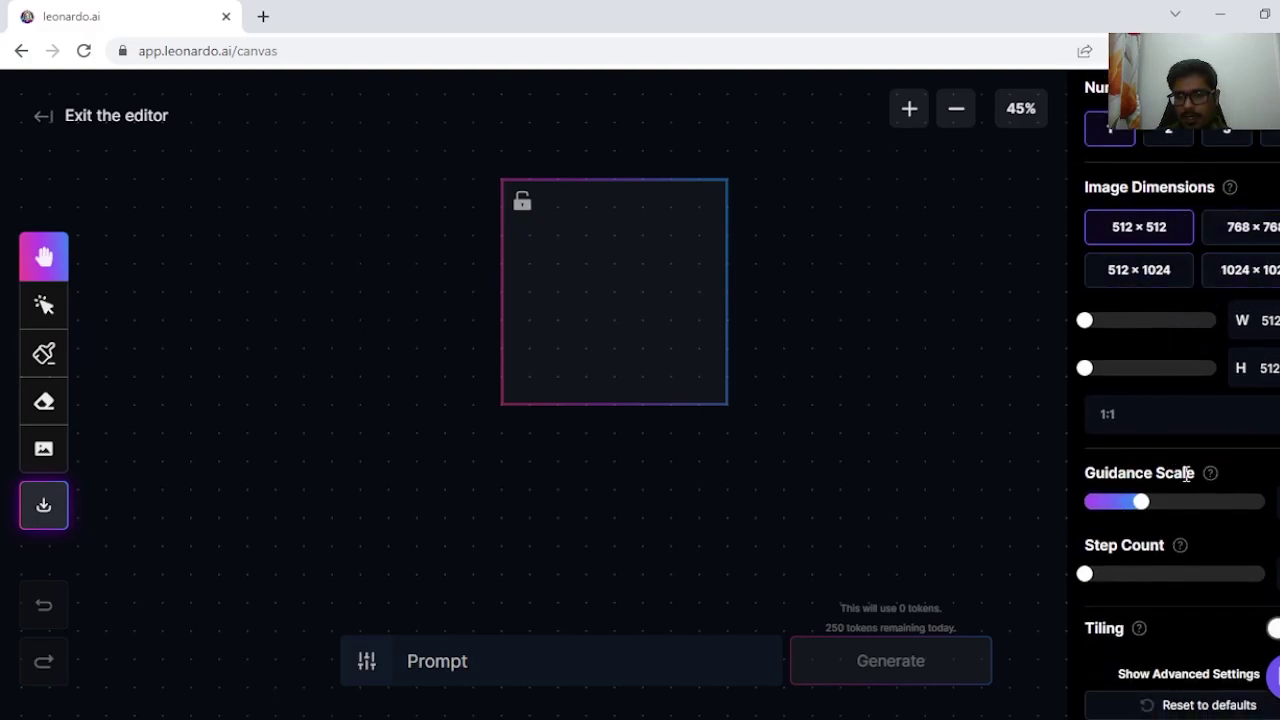
mouse_move(1211, 474)
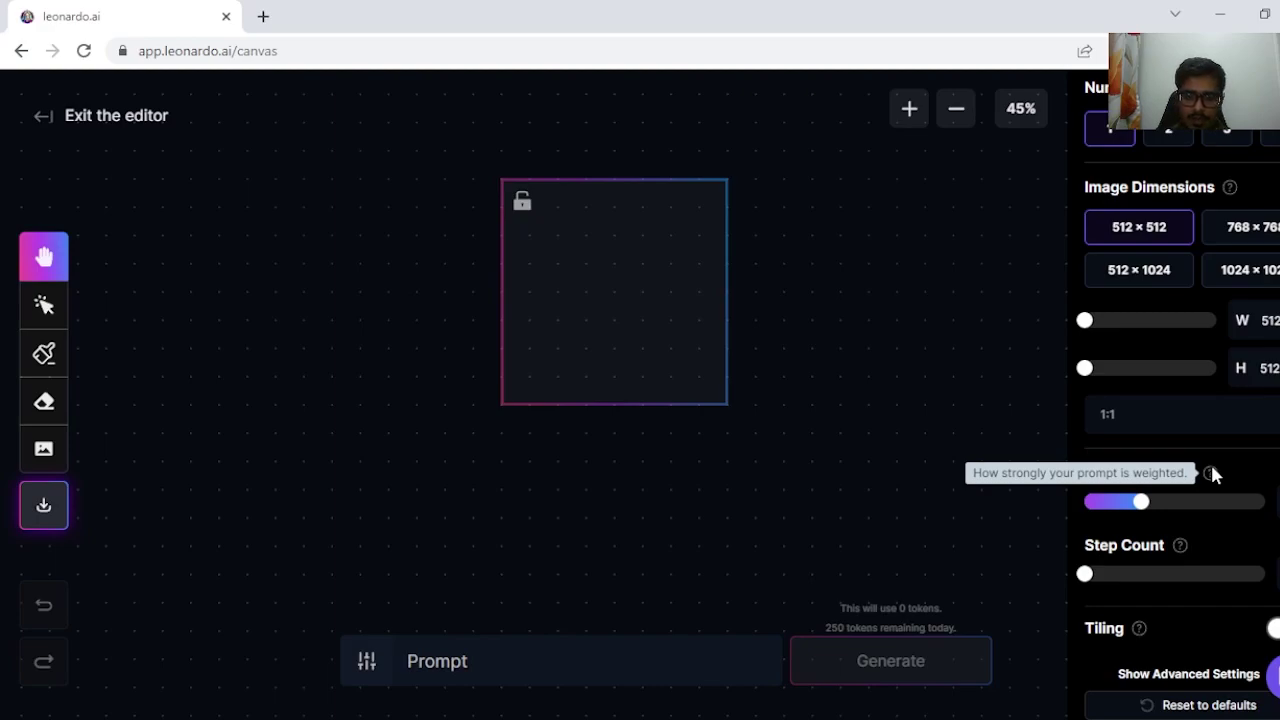
mouse_move(1180, 546)
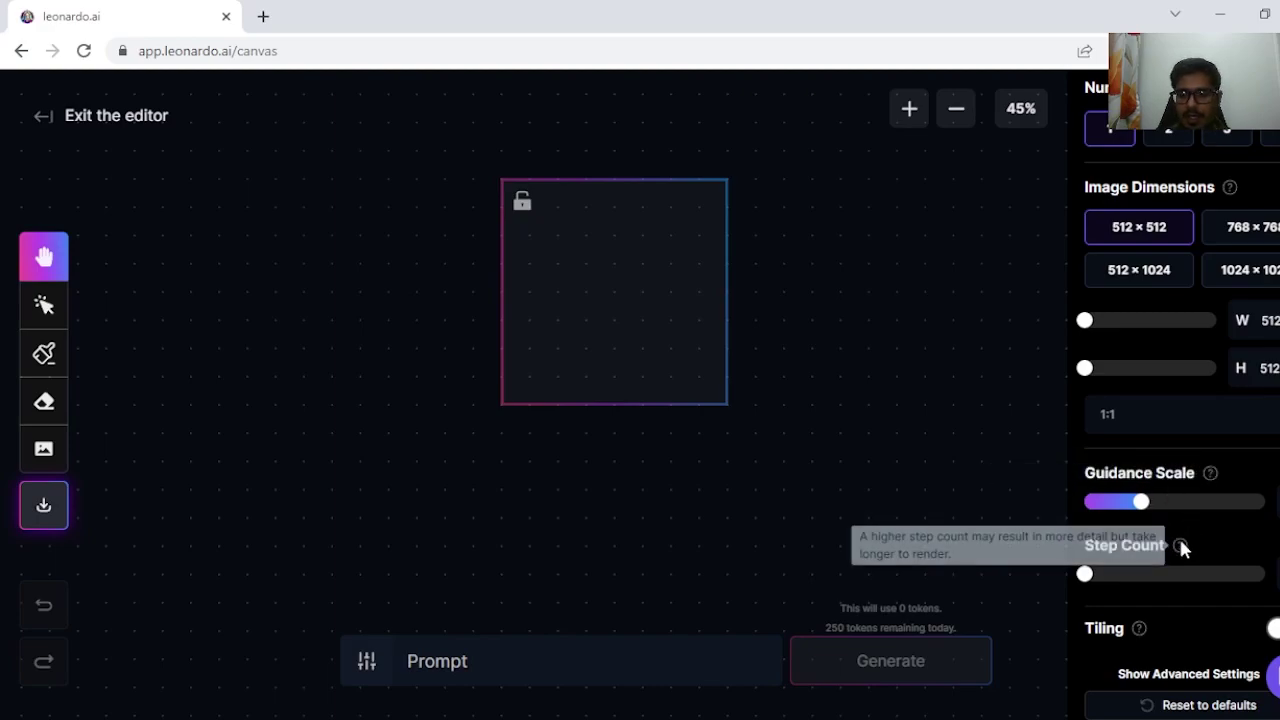
Step: Upload the portrait and mask its whole face with an enlarged brush
left_click(43, 449)
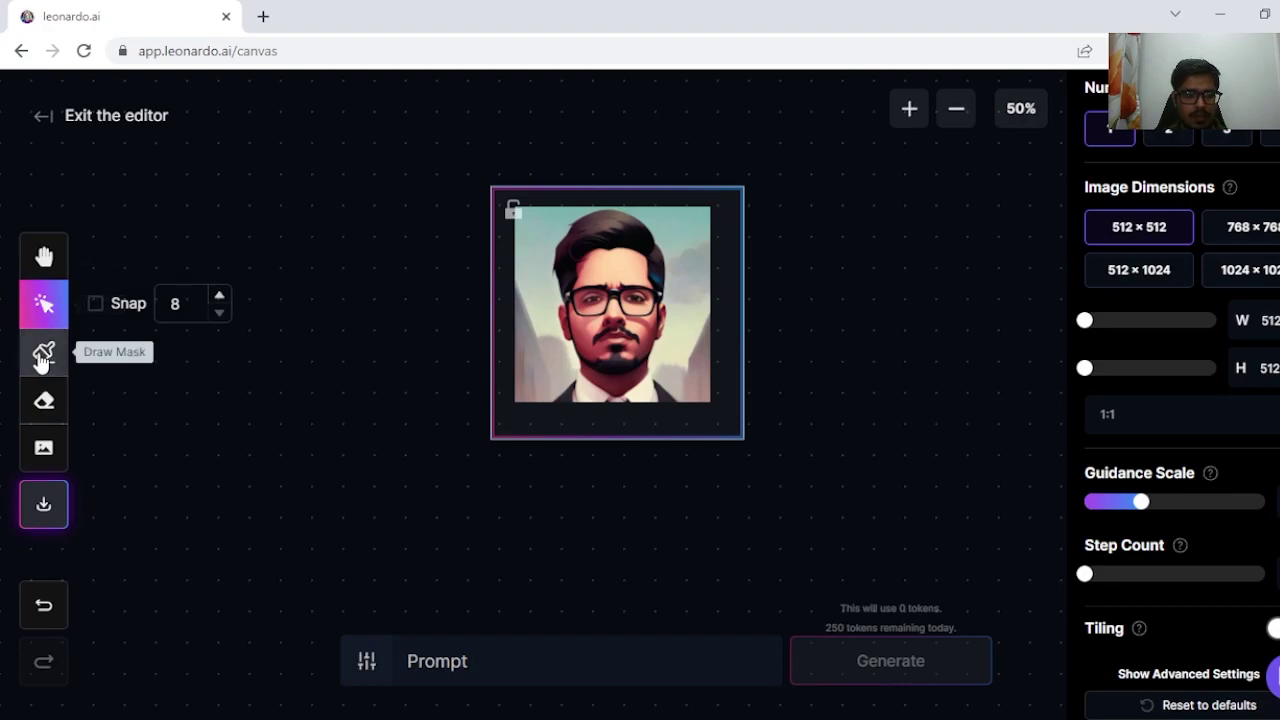
left_click(42, 358)
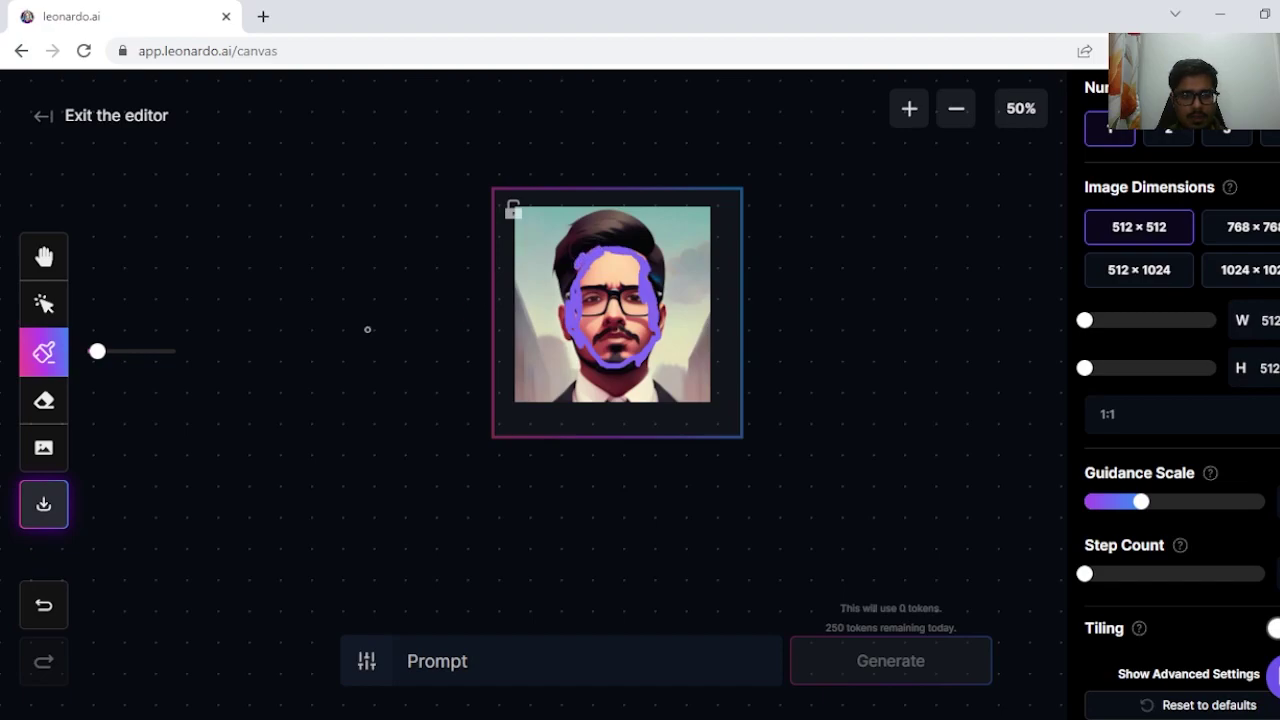
mouse_move(99, 352)
left_mouse_down()
mouse_move(143, 352)
mouse_move(114, 354)
left_mouse_up()
left_click(598, 278)
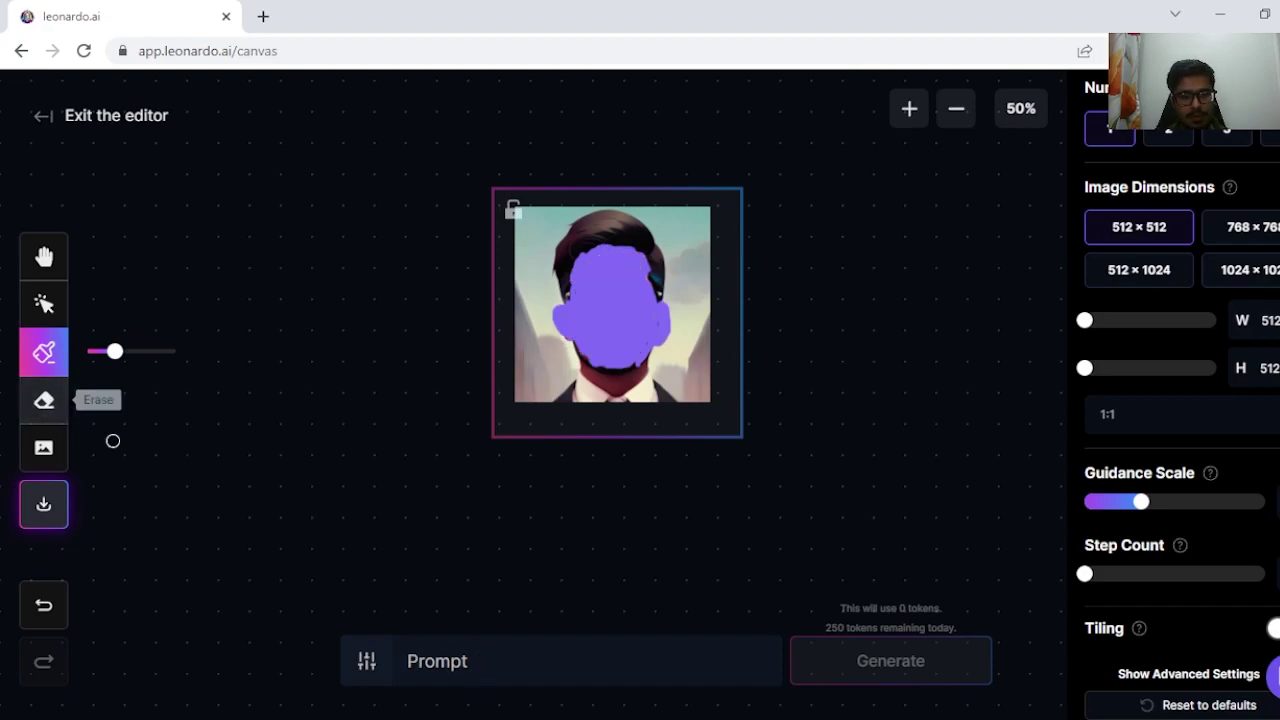
Step: Enter the prompt 'make me look like Na'vi from avatar movie'
left_click(451, 668)
scroll(551, 534, "down", 2)
type("make me look like Na'vi from avatar movie")
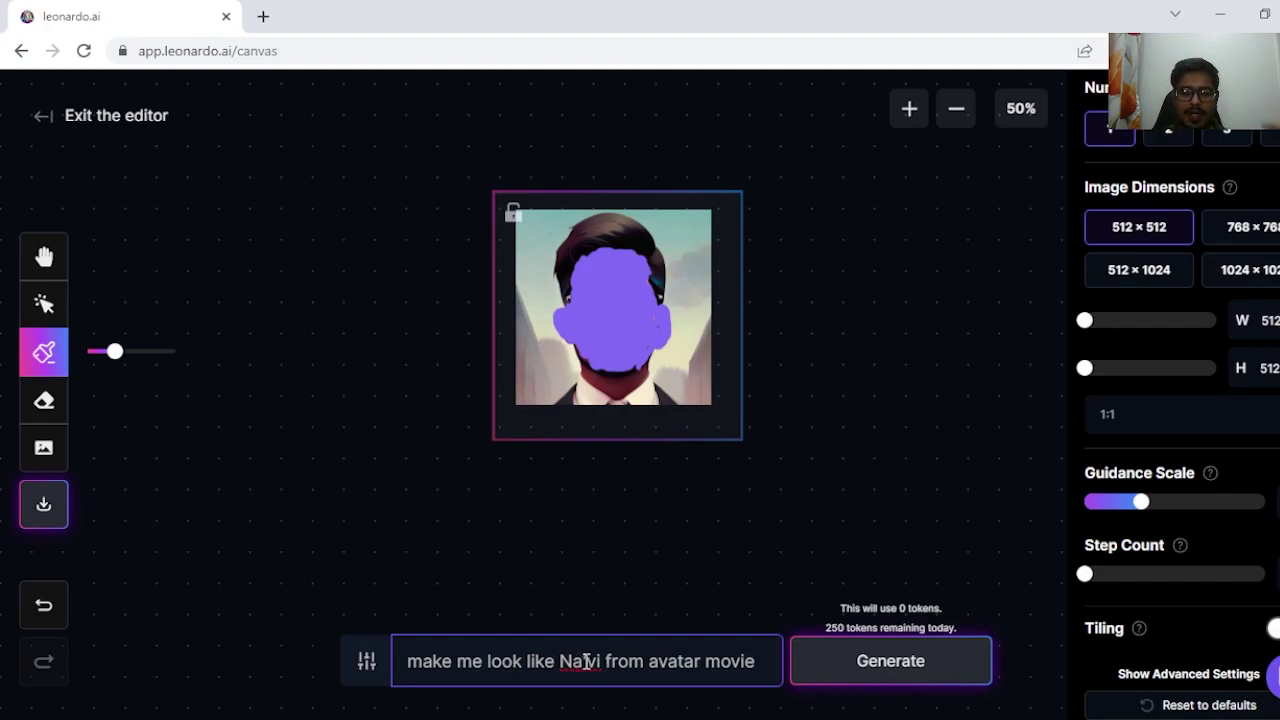
Step: Generate the Na'vi face into the mask and zoom the canvas to inspect it
left_click(949, 664)
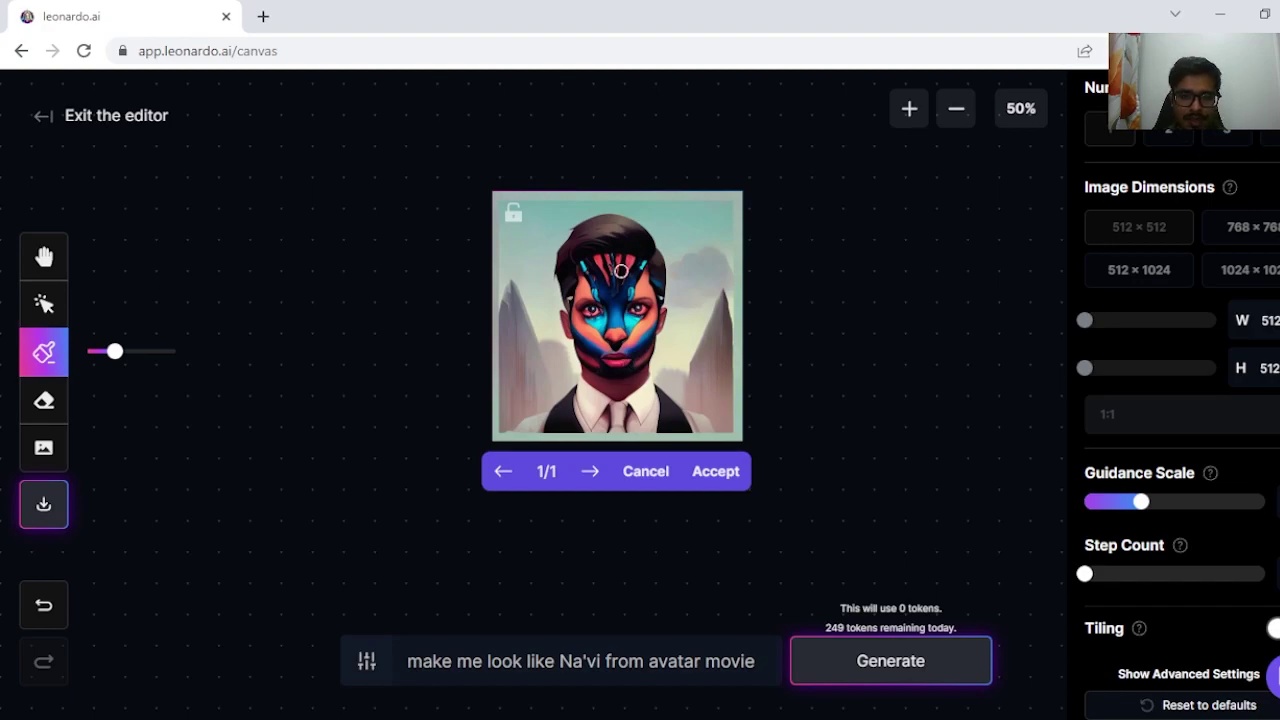
scroll(617, 320, "up", 5)
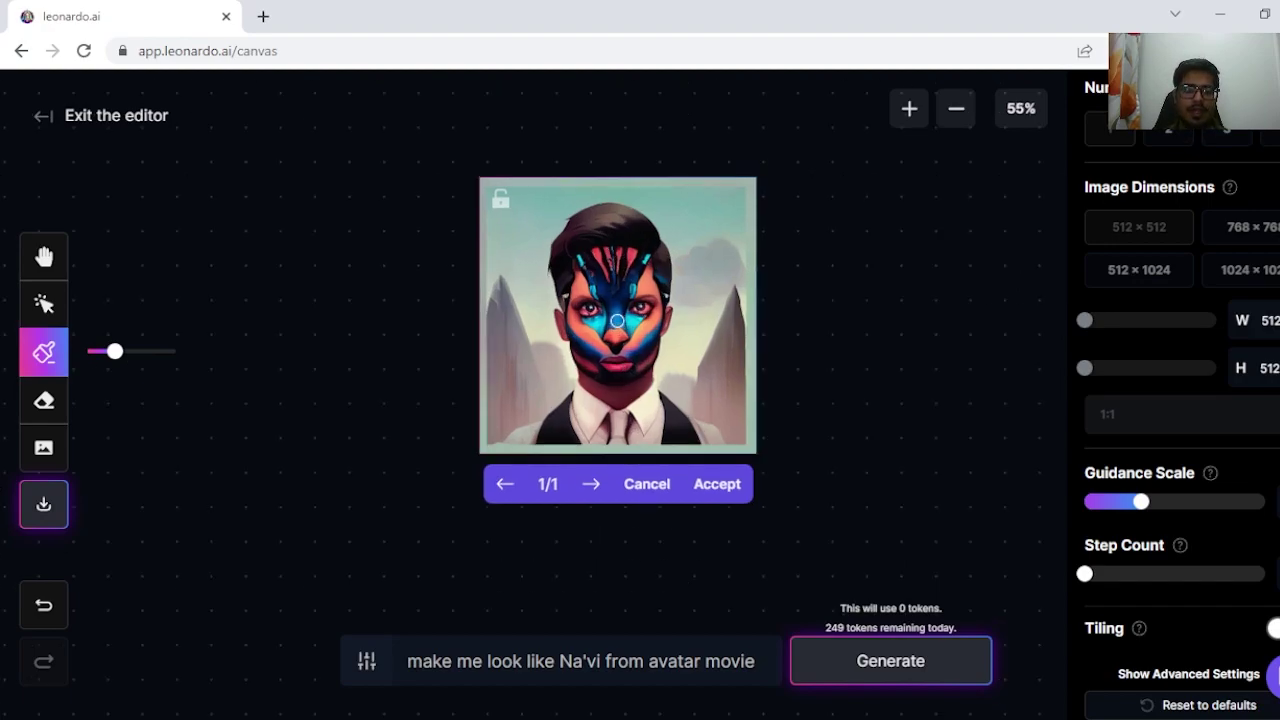
scroll(631, 341, "up", 2)
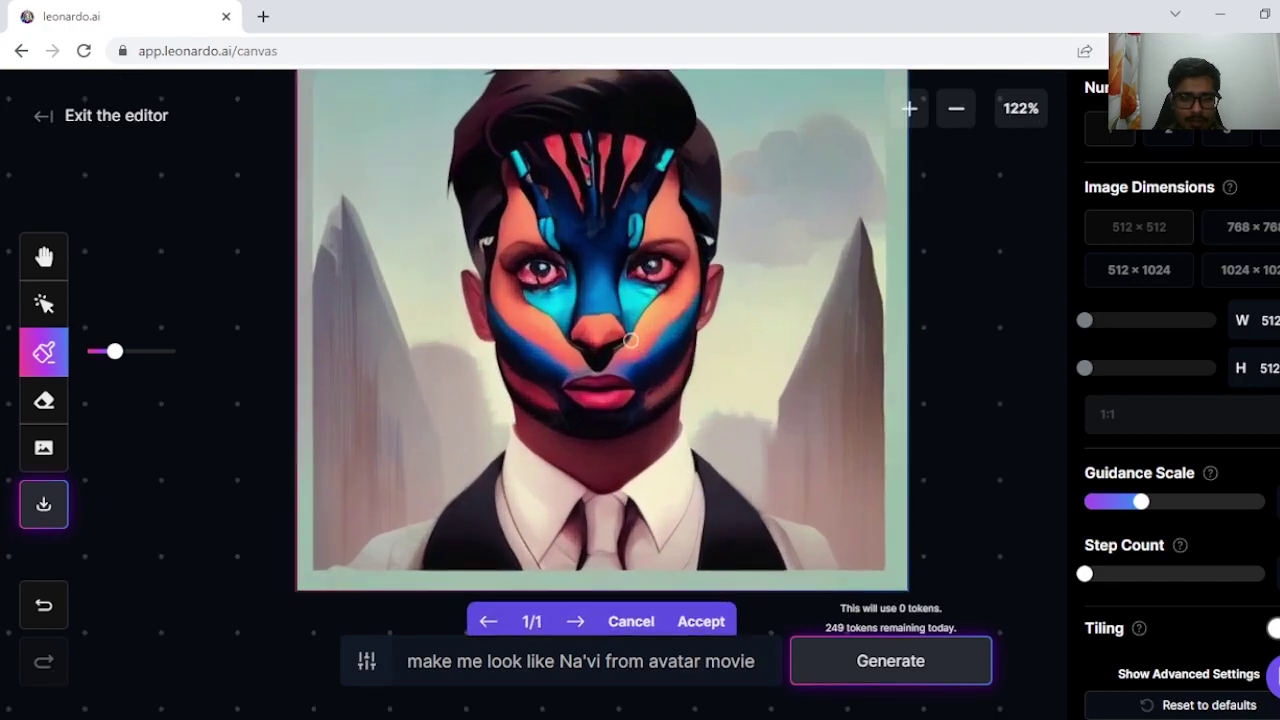
scroll(631, 341, "down", 3)
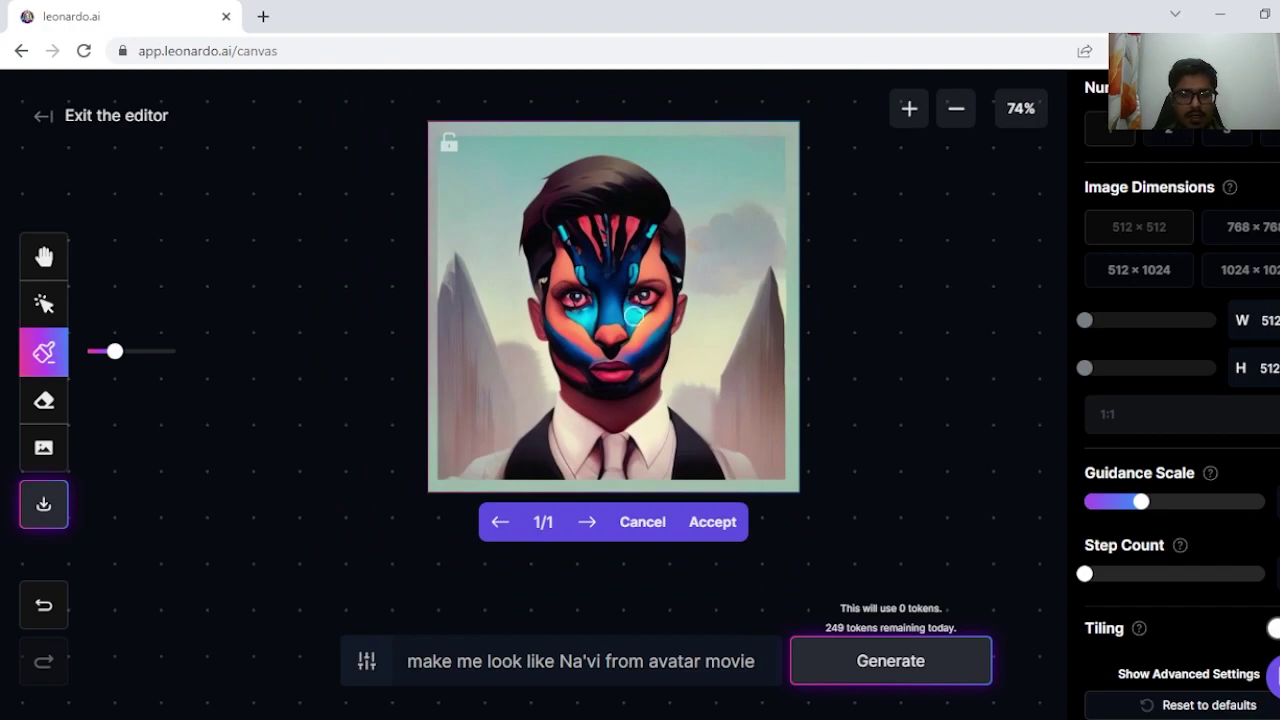
scroll(629, 300, "up", 1)
scroll(630, 315, "up", 2)
scroll(631, 321, "up", 1)
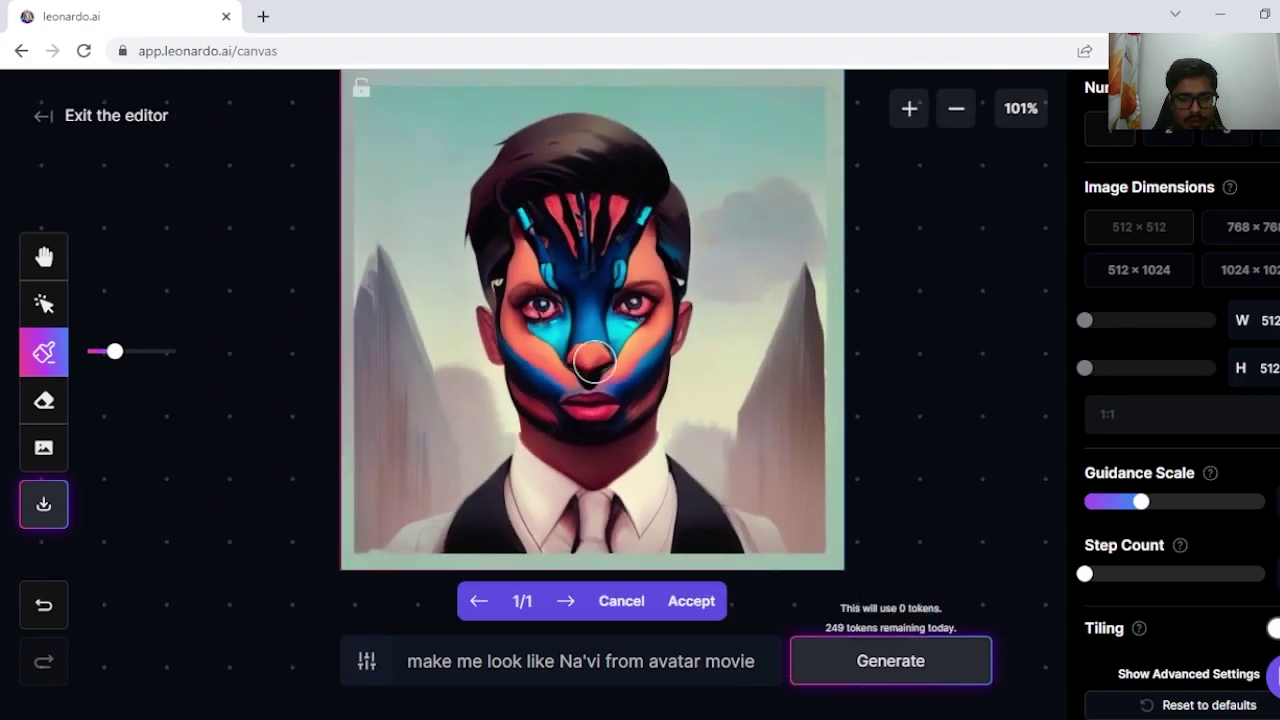
scroll(527, 383, "down", 1)
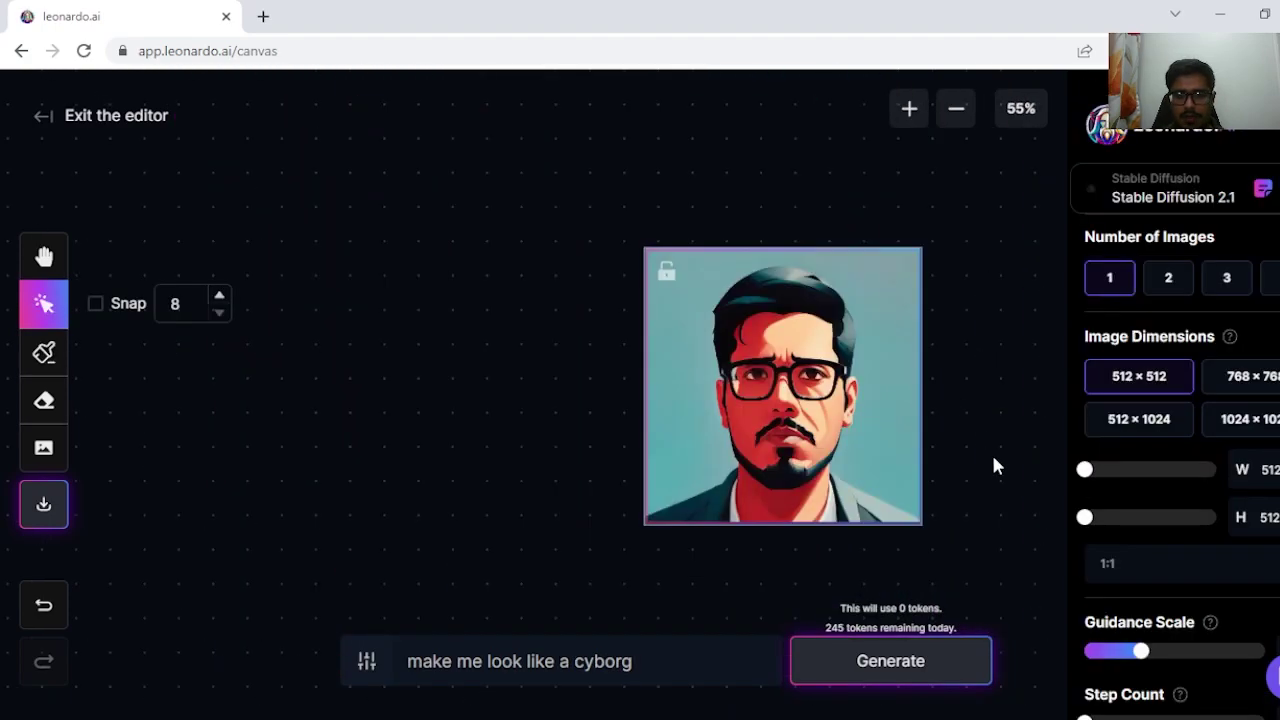
mouse_move(994, 458)
left_mouse_down()
mouse_move(908, 432)
mouse_move(978, 473)
left_mouse_up()
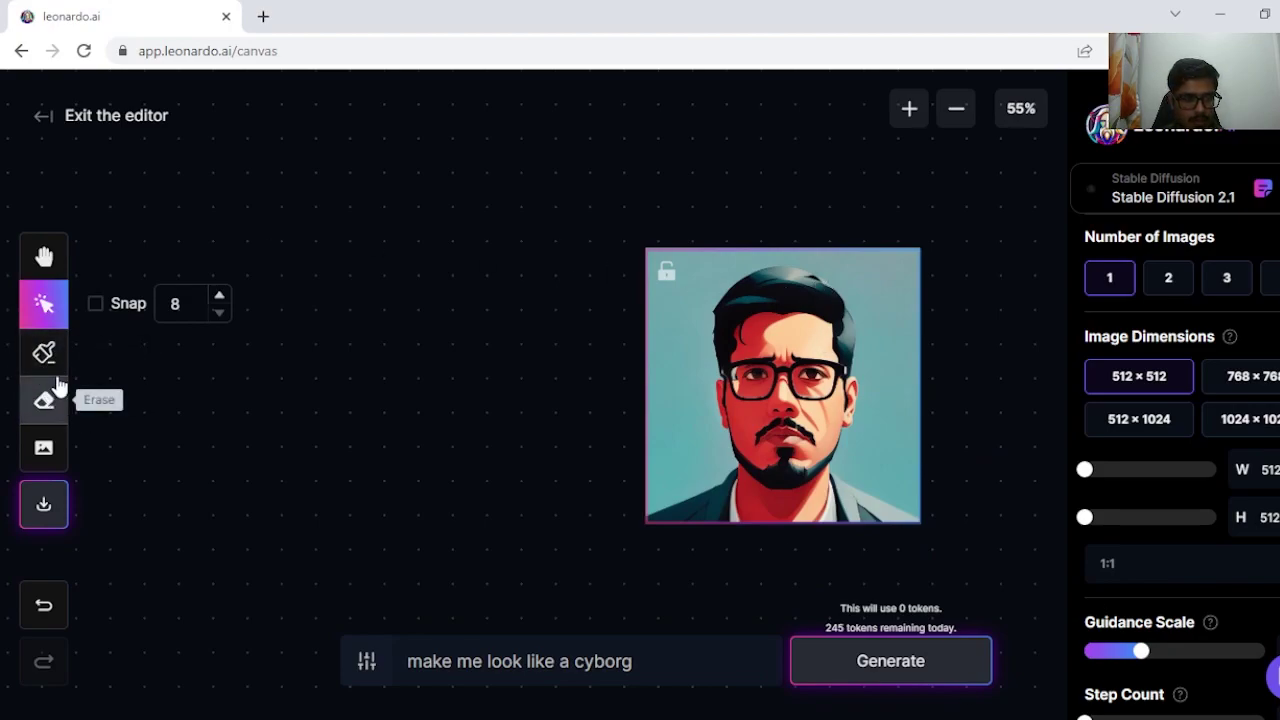
Step: Switch to Draw Mask on the red-toned glasses portrait and select the old prompt to replace it with an astronaut prompt
left_click(46, 364)
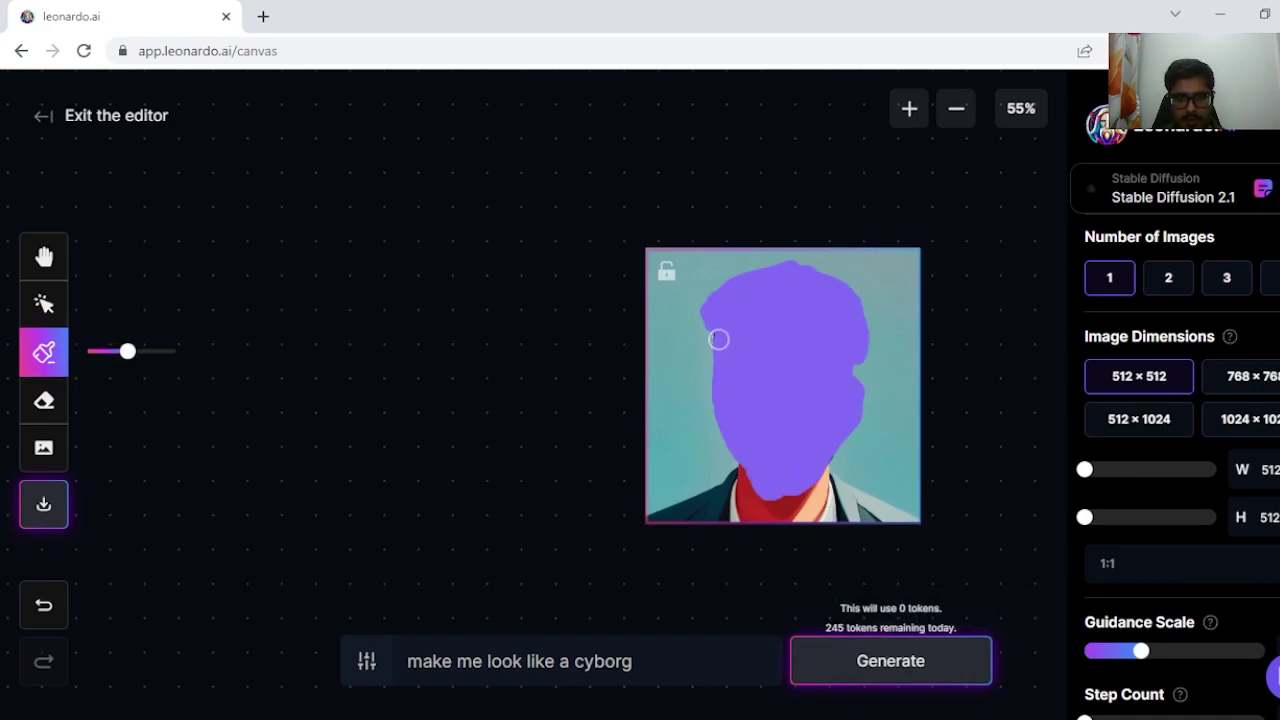
triple_click(609, 661)
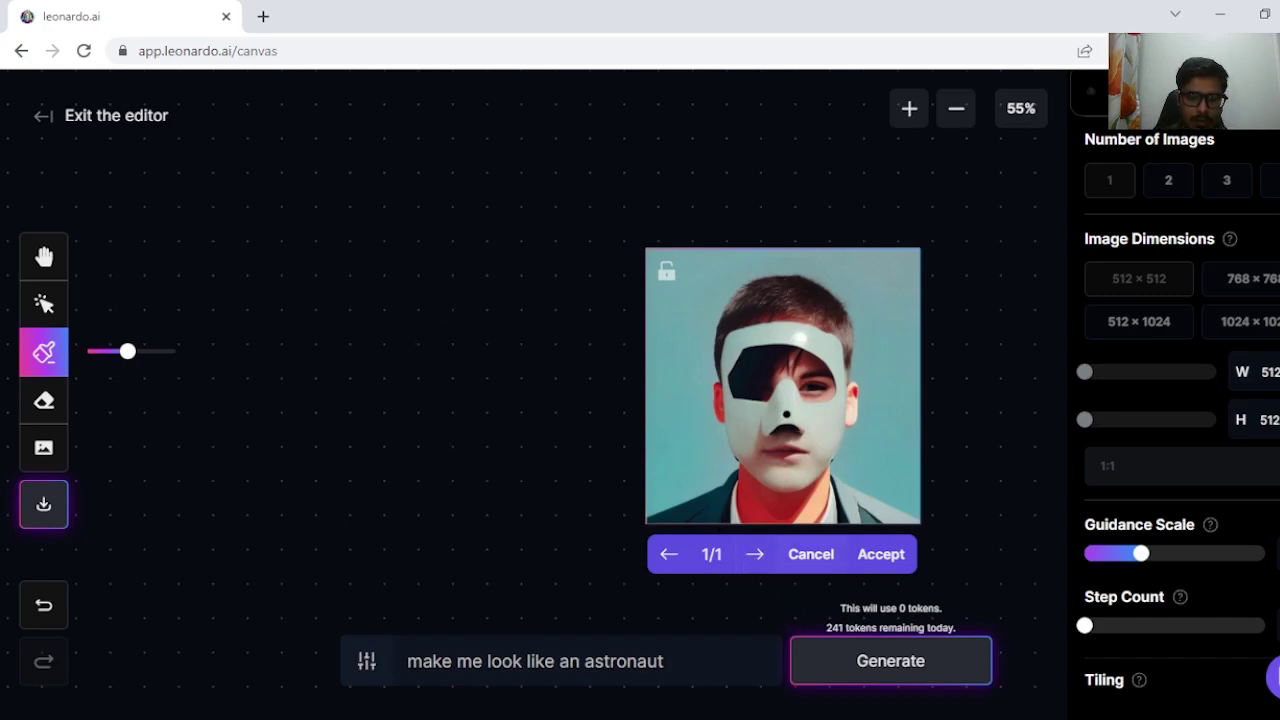
Step: Exit the AI Canvas editor
left_click(62, 117)
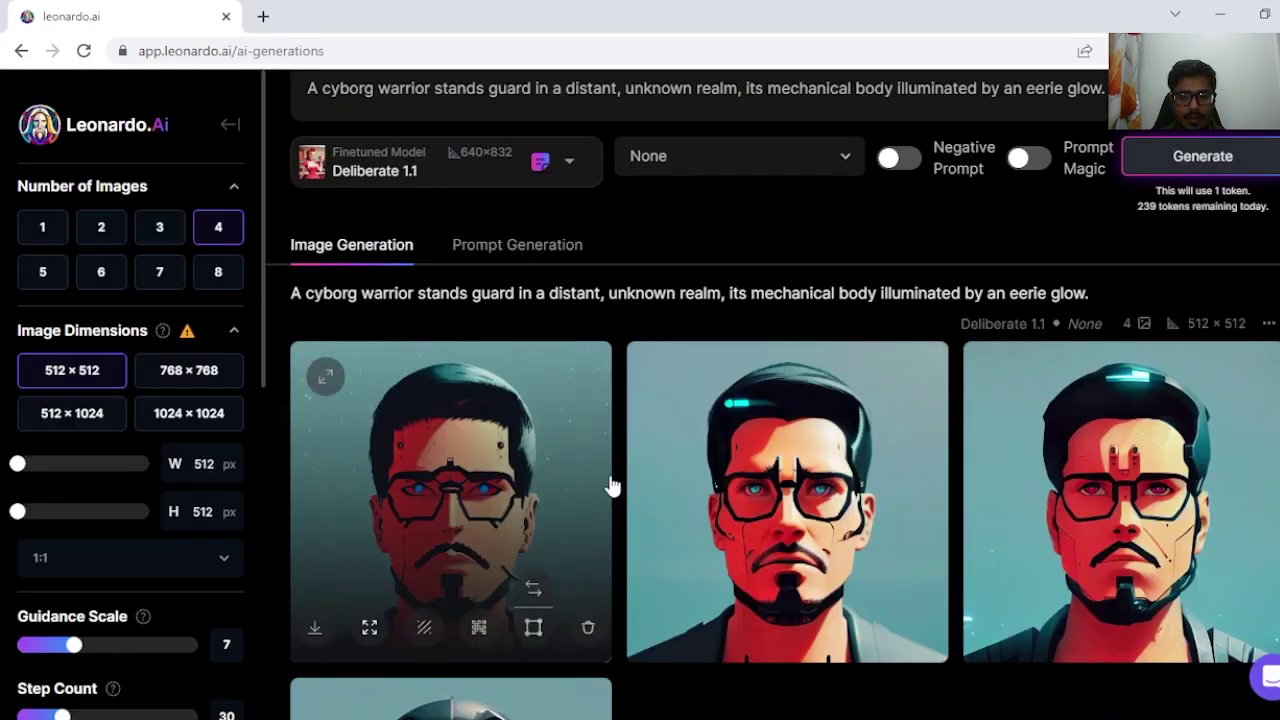
scroll(1047, 460, "down", 3)
scroll(600, 450, "up", 4)
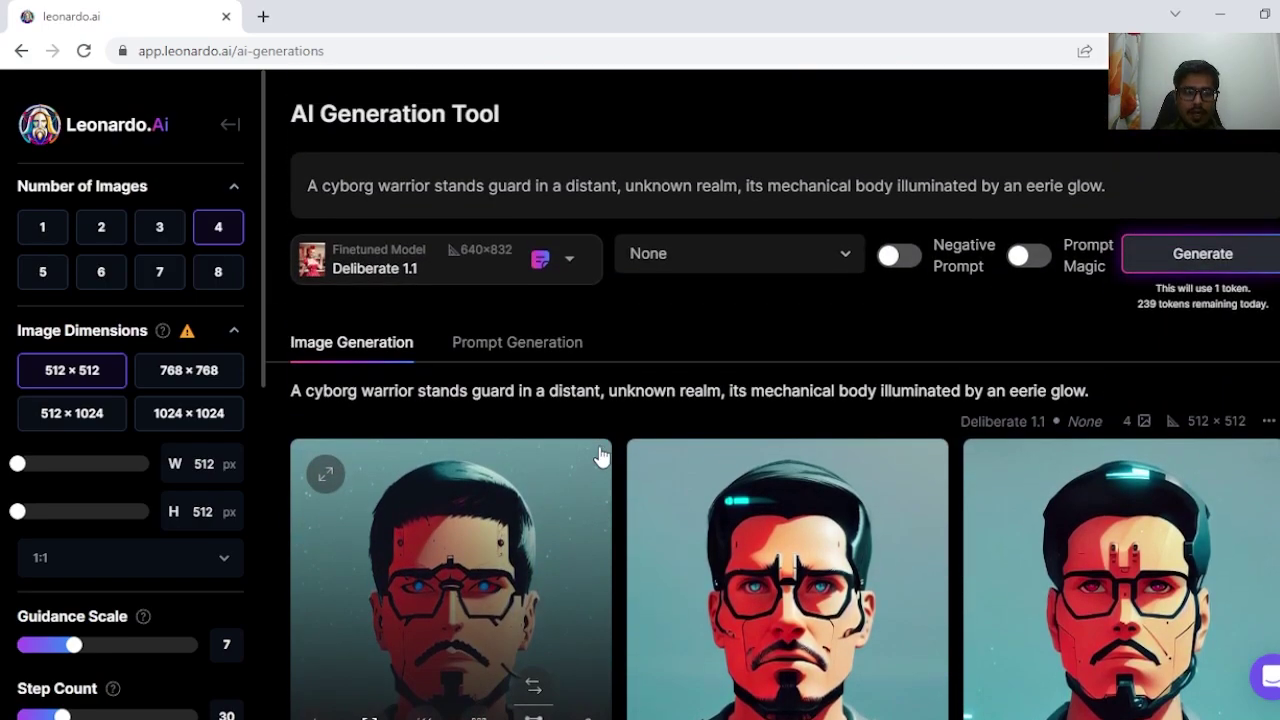
scroll(565, 360, "down", 6)
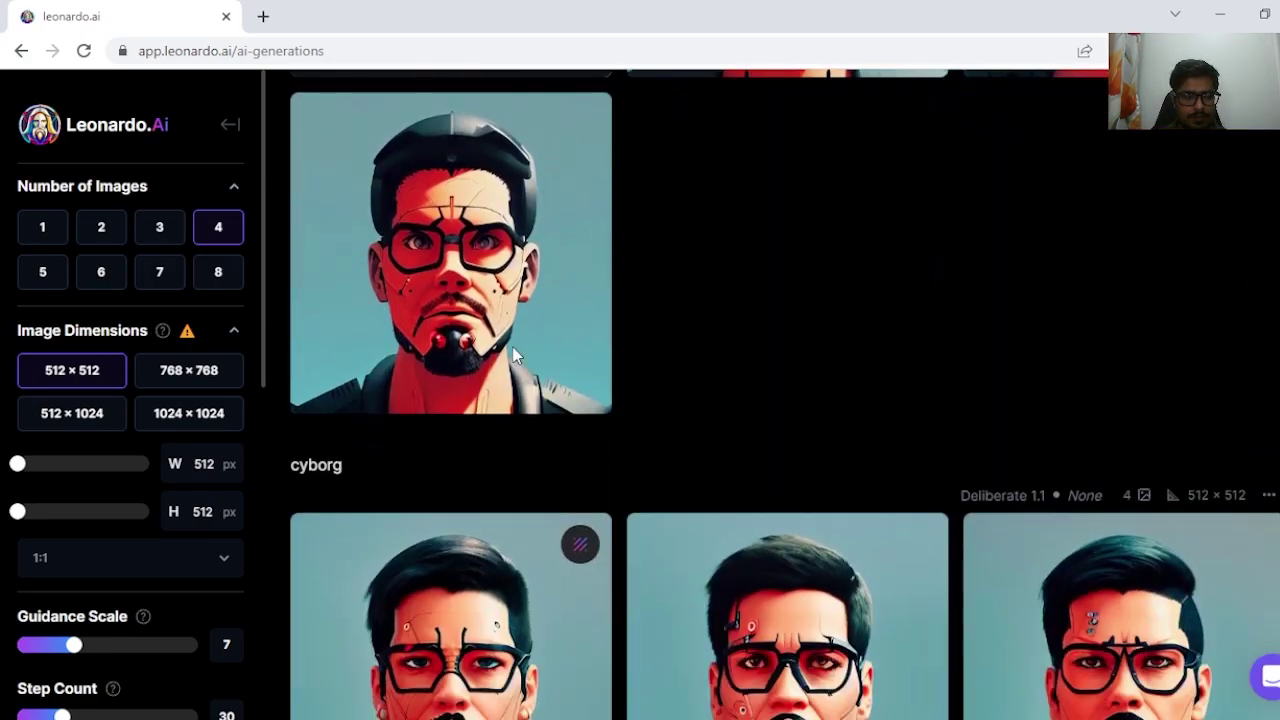
Step: Return to the Leonardo.Ai Home page and scroll to the Recent Creations gallery
left_click(229, 120)
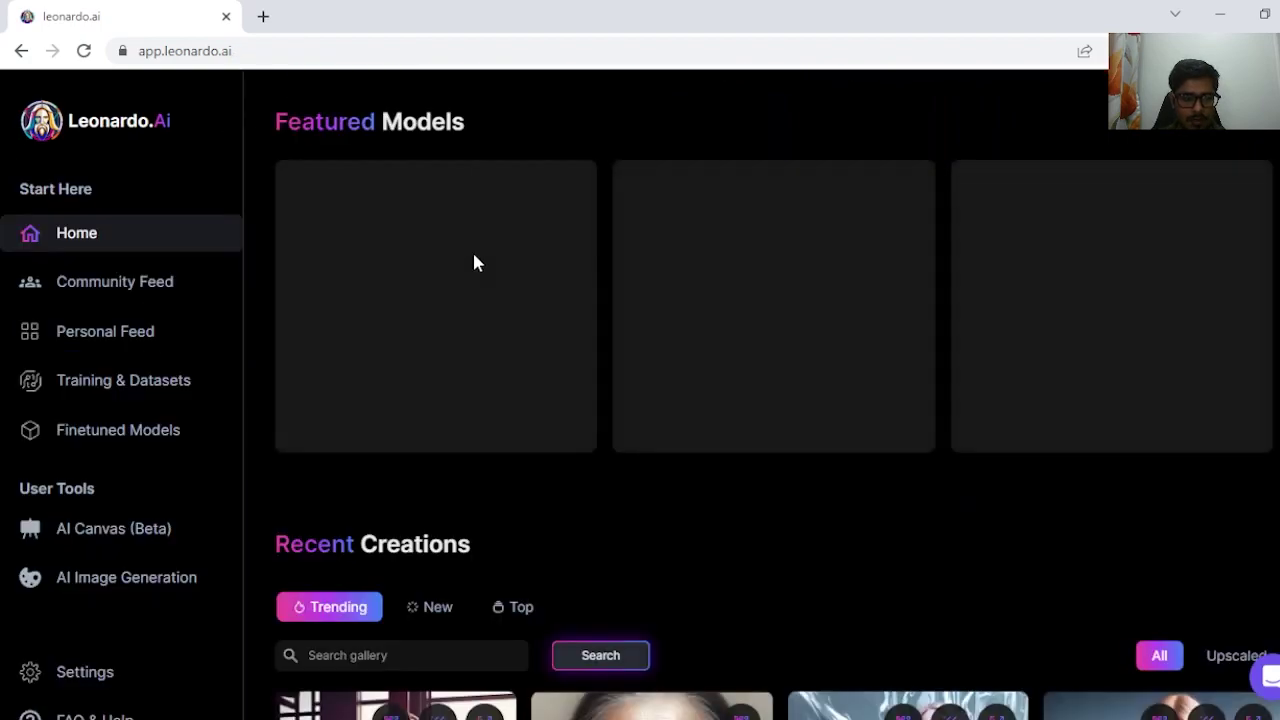
scroll(488, 270, "down", 4)
scroll(614, 214, "down", 4)
scroll(614, 214, "up", 4)
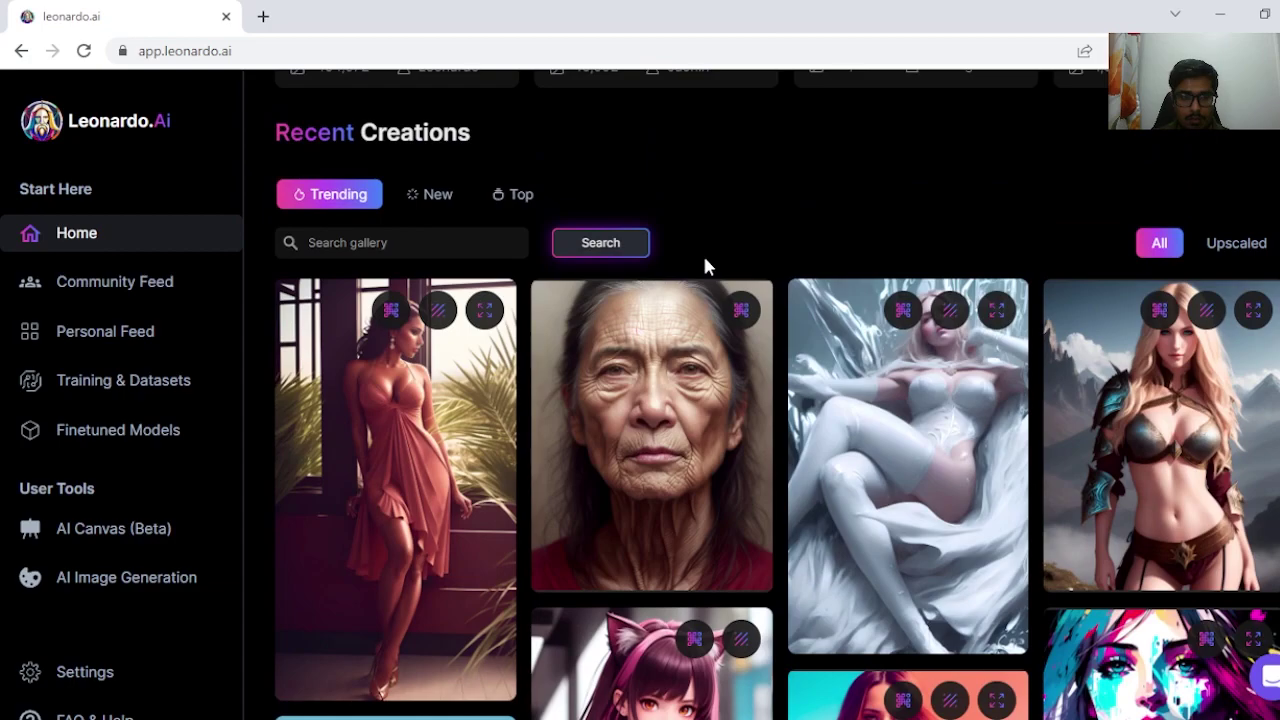